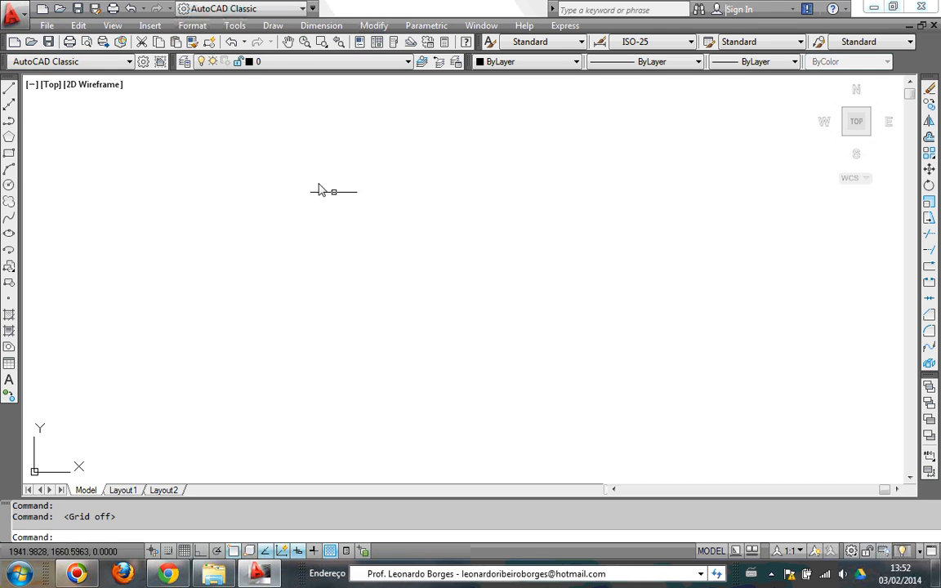
- Try out the 3D Modeling, Drafting & Annotation and 3D Basics workspaces
{"action": "left_click", "coordinate": [301, 11]}
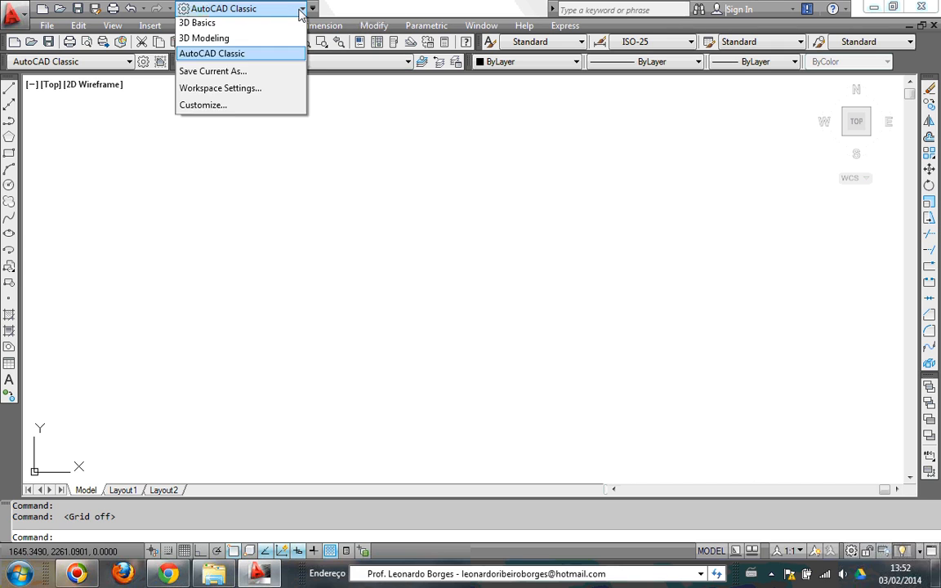
{"action": "left_click", "coordinate": [204, 56]}
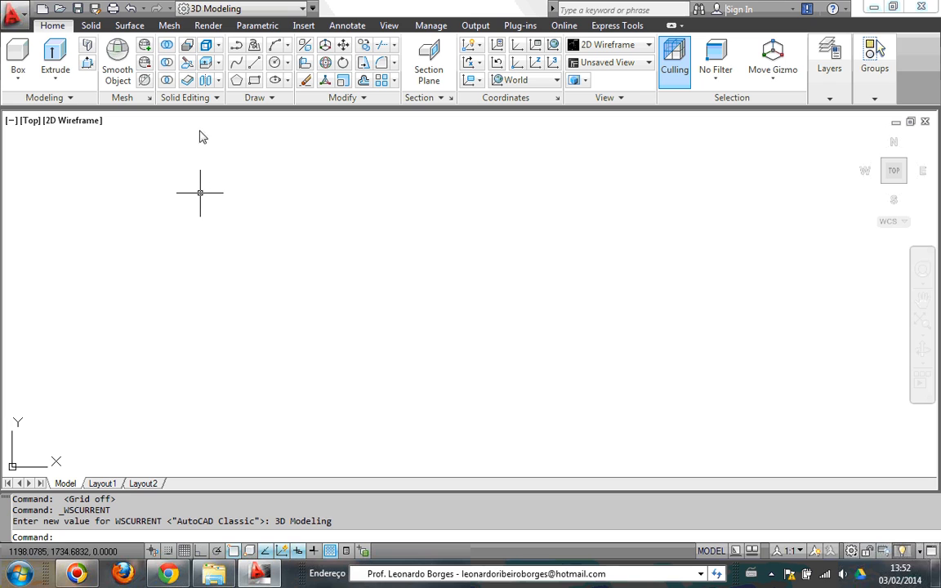
{"action": "left_click", "coordinate": [301, 10]}
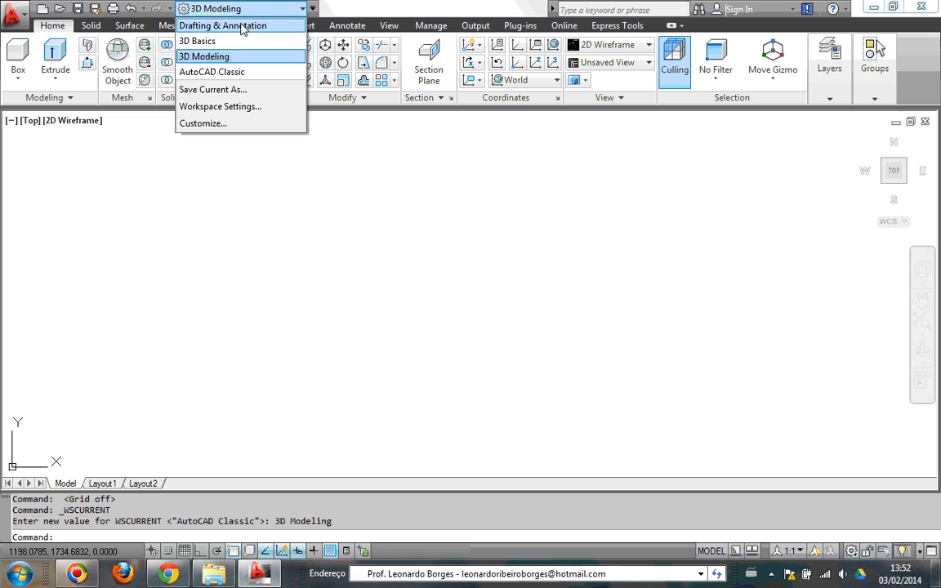
{"action": "left_click", "coordinate": [241, 26]}
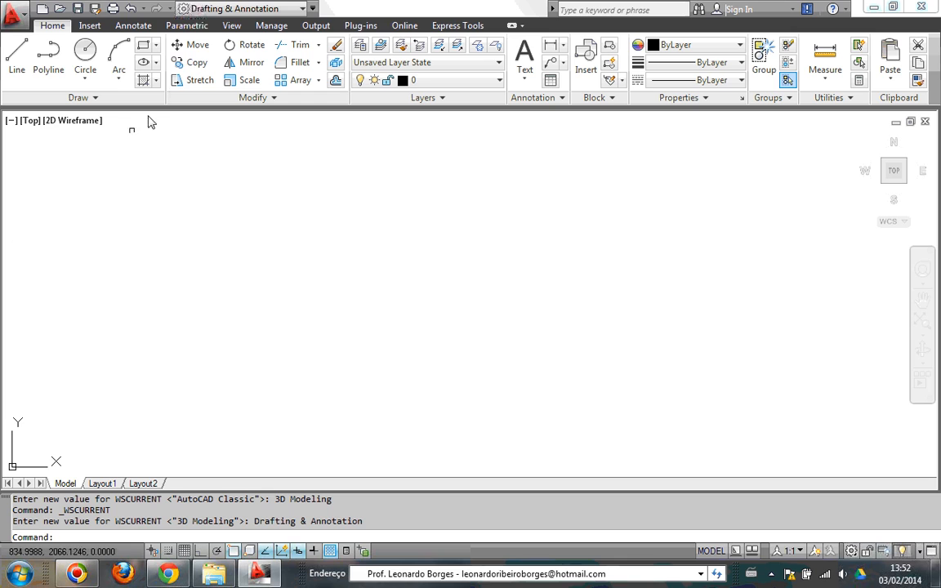
{"action": "left_click", "coordinate": [302, 10]}
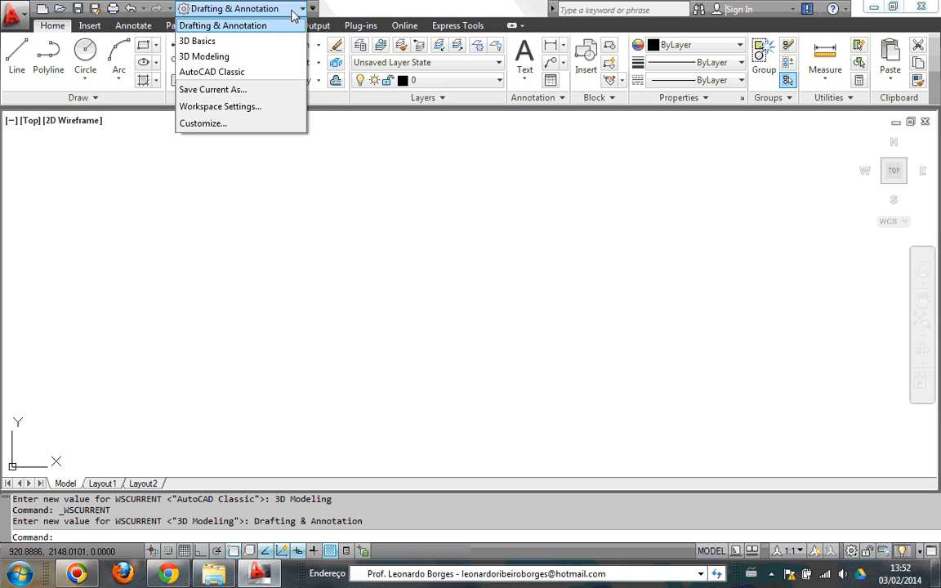
{"action": "left_click", "coordinate": [231, 42]}
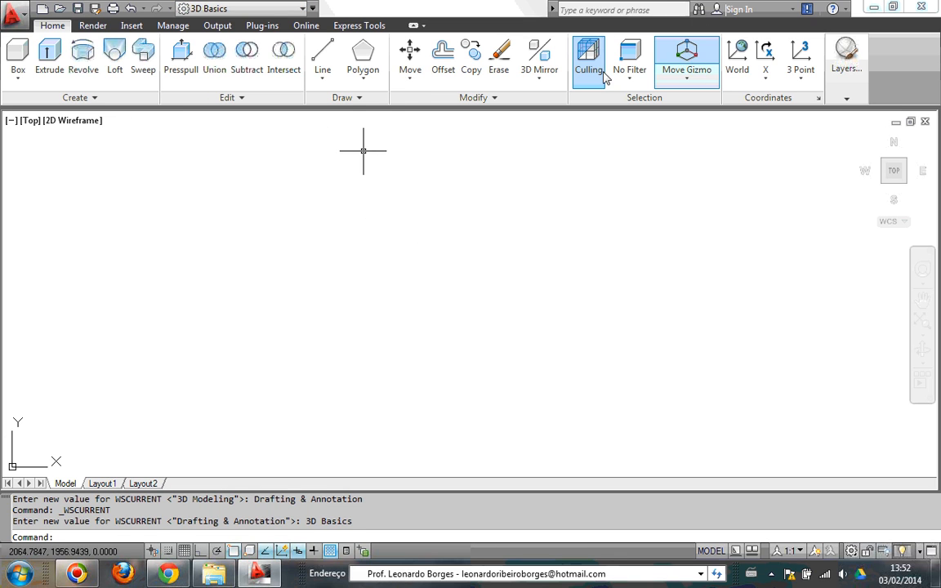
- Switch to the AutoCAD Classic workspace and close the floating mesh toolbar over the drawing area
{"action": "left_click", "coordinate": [303, 9]}
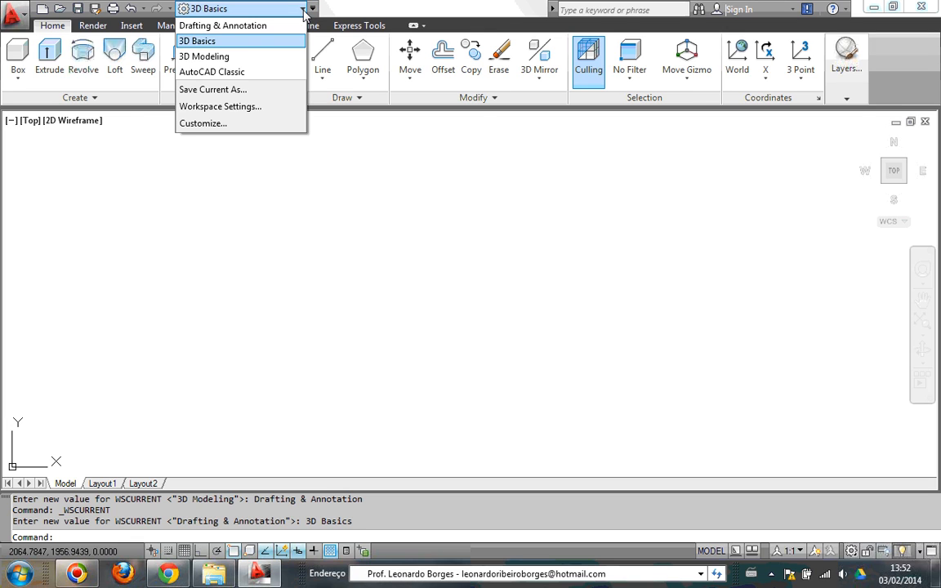
{"action": "left_click", "coordinate": [222, 73]}
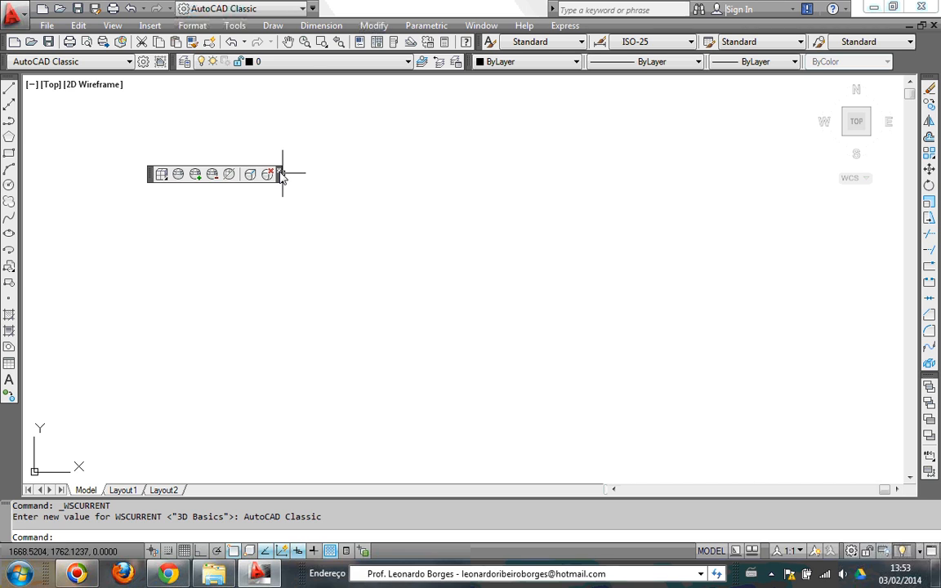
{"action": "left_click", "coordinate": [279, 171]}
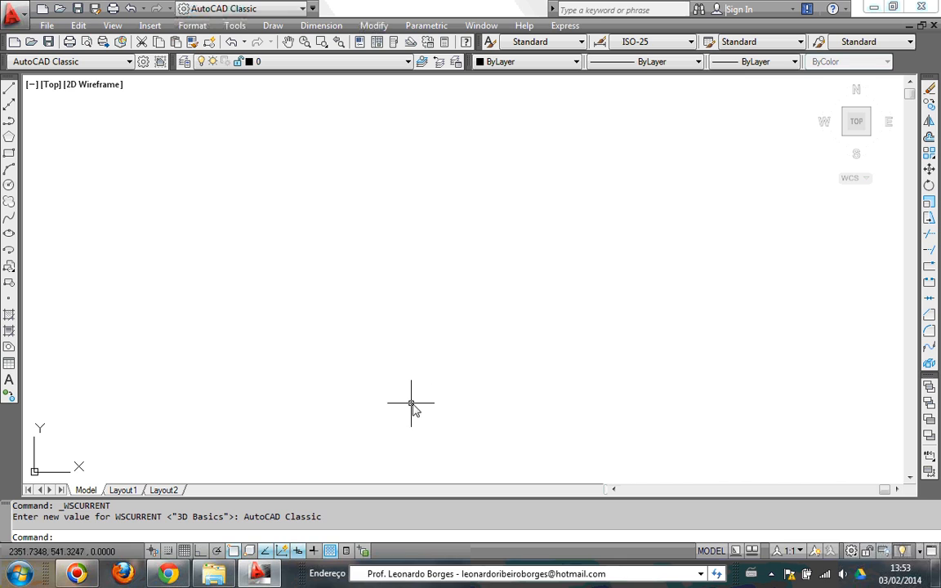
- Set the uniform background colour of 2D model space to Black in the display options
{"action": "right_click", "coordinate": [401, 519]}
{"action": "left_click", "coordinate": [444, 503]}
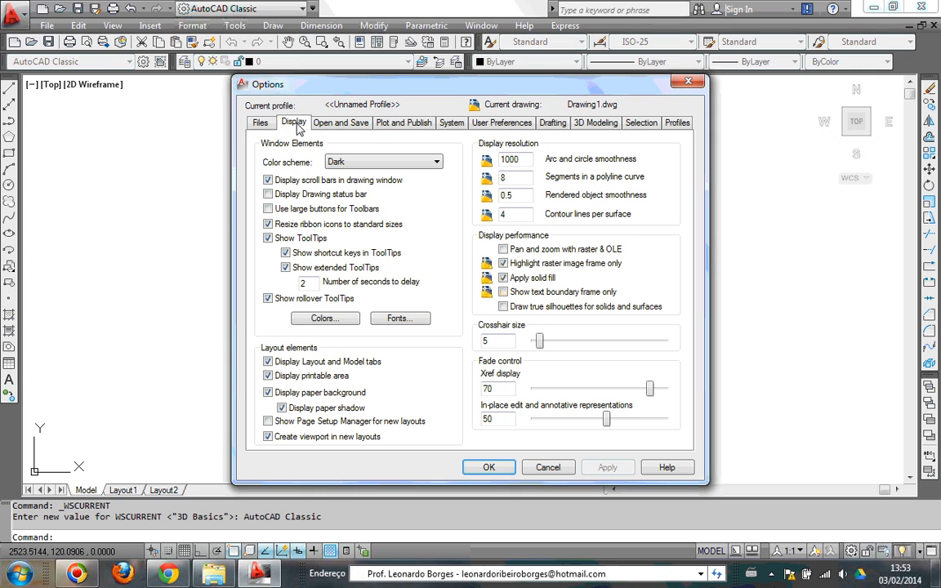
{"action": "left_click", "coordinate": [327, 324]}
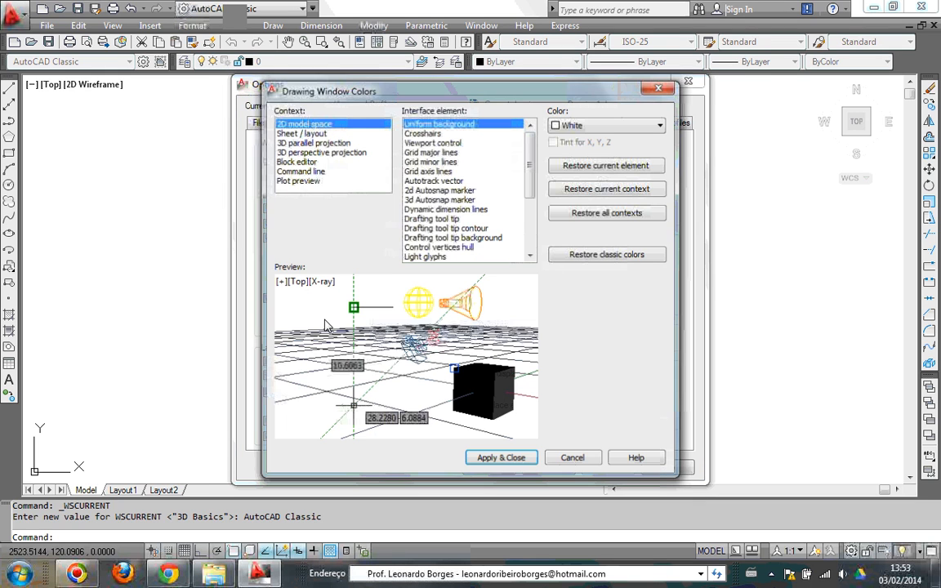
{"action": "left_click", "coordinate": [594, 126]}
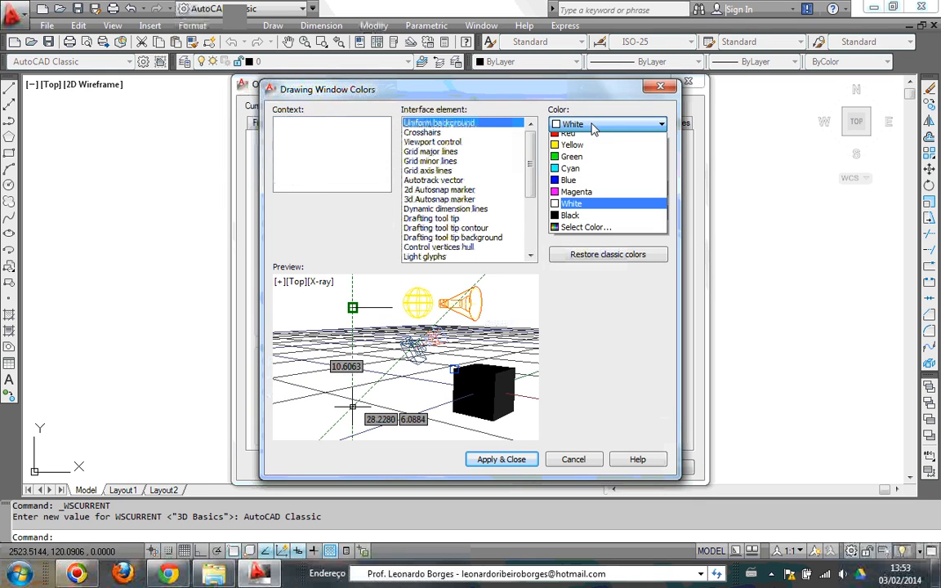
{"action": "left_click", "coordinate": [572, 222]}
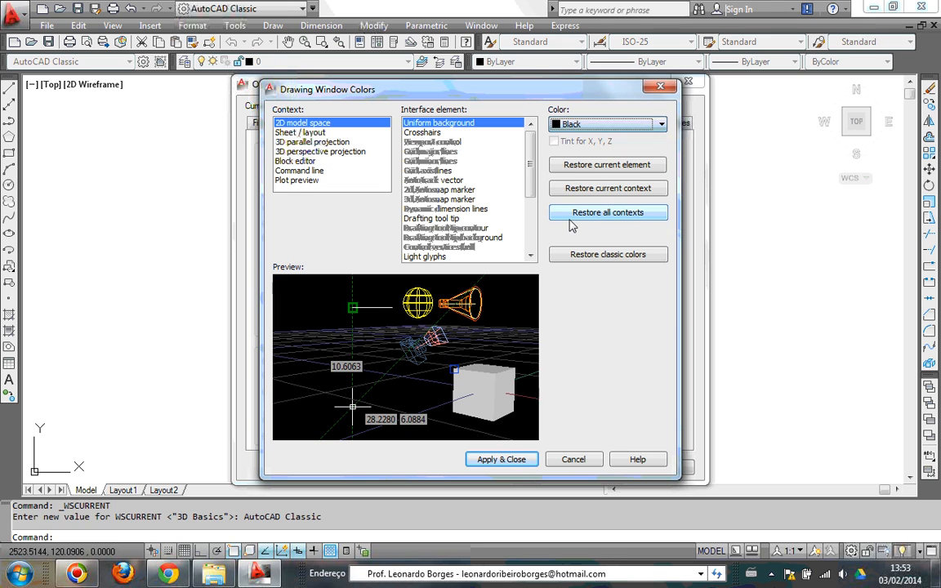
{"action": "left_click", "coordinate": [502, 460]}
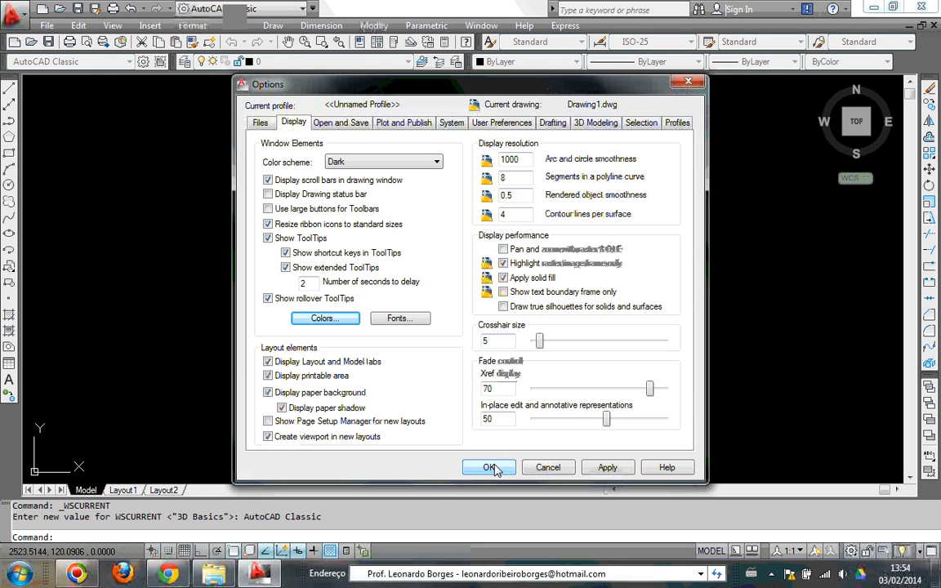
{"action": "left_click", "coordinate": [490, 467]}
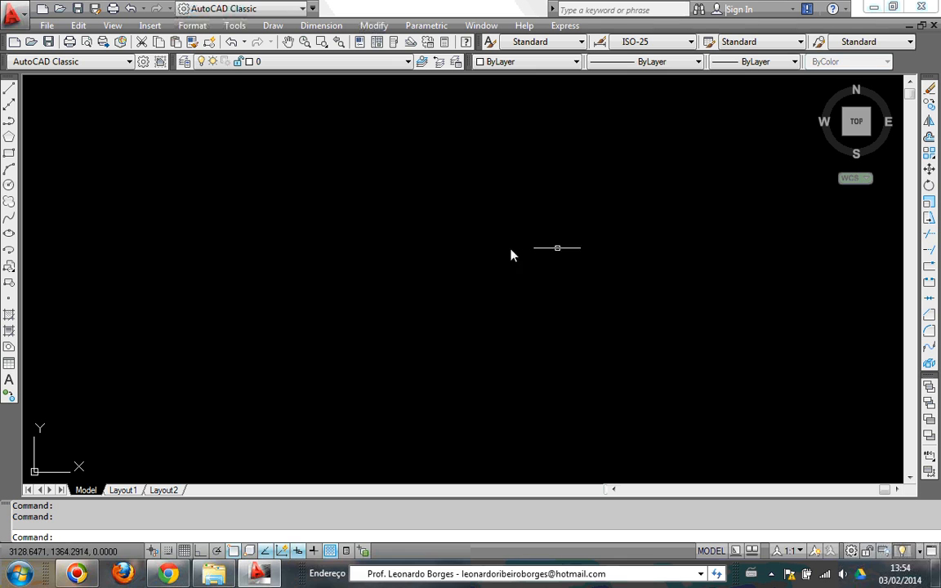
- Change the 2D model space uniform background colour to Red in the display options
{"action": "right_click", "coordinate": [433, 524]}
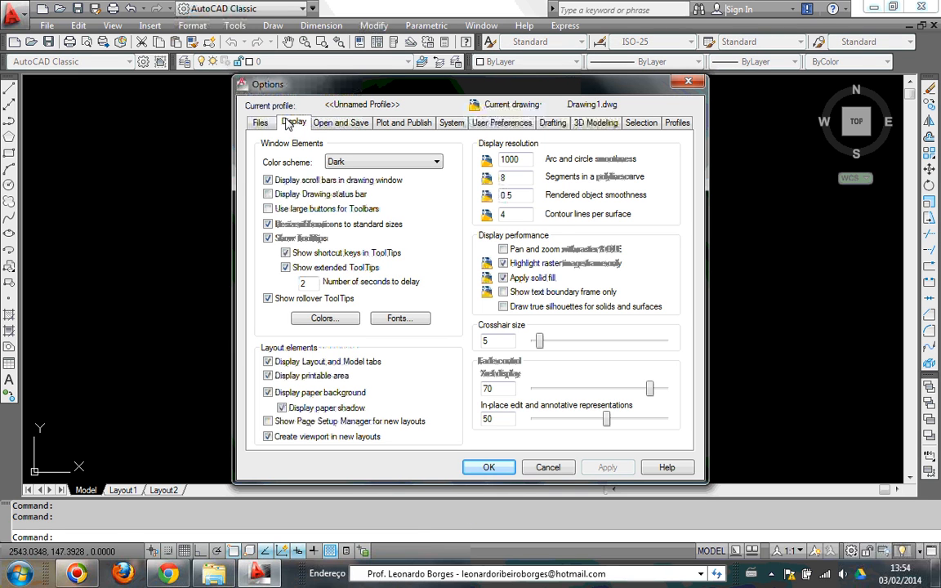
{"action": "left_click", "coordinate": [335, 320]}
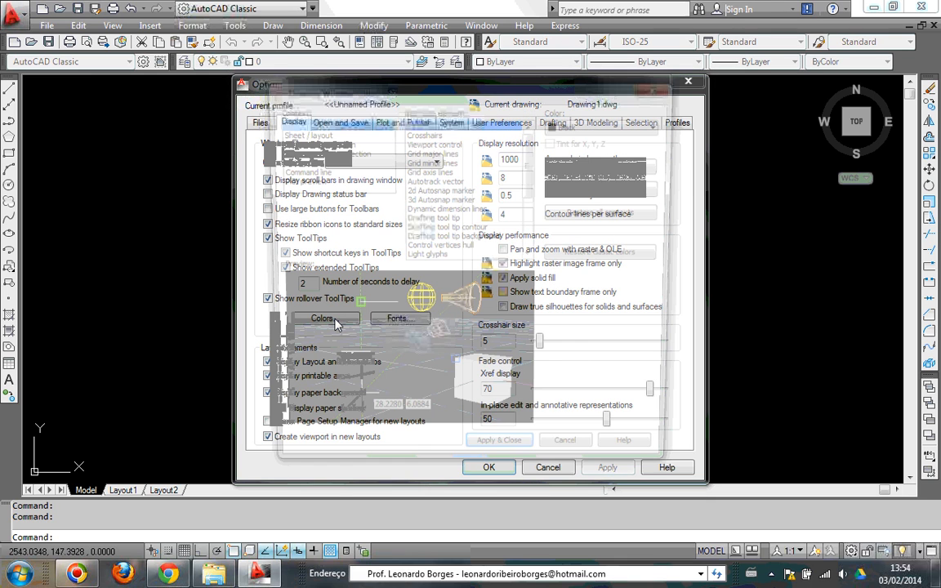
{"action": "left_click", "coordinate": [597, 125]}
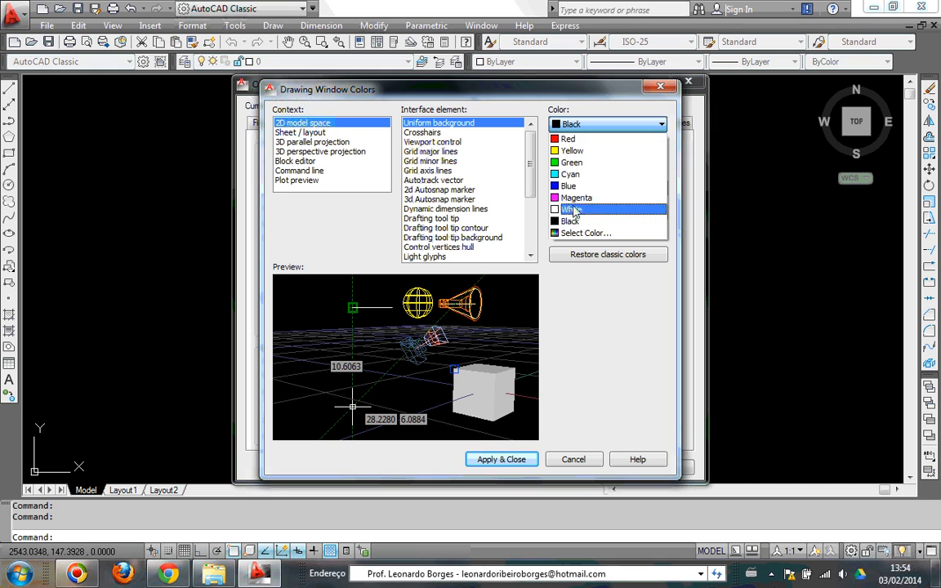
{"action": "left_click", "coordinate": [568, 139]}
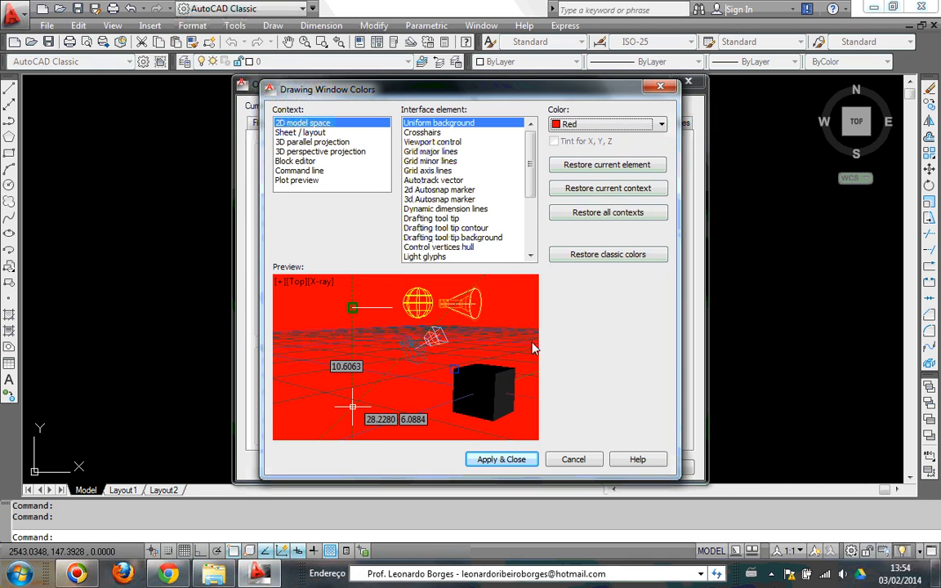
{"action": "left_click", "coordinate": [498, 460]}
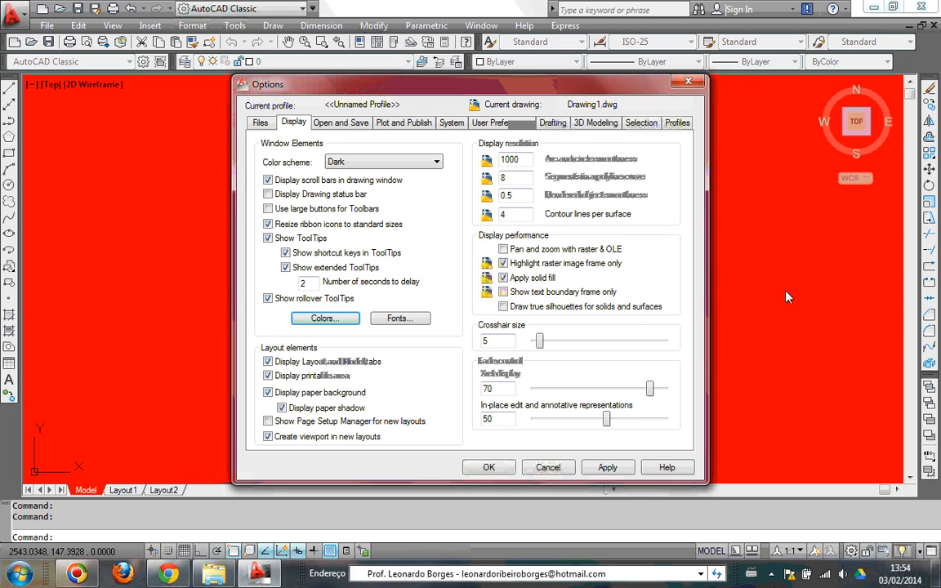
- Restore Black as the 2D model space uniform background colour and accept the display options
{"action": "left_click", "coordinate": [327, 318]}
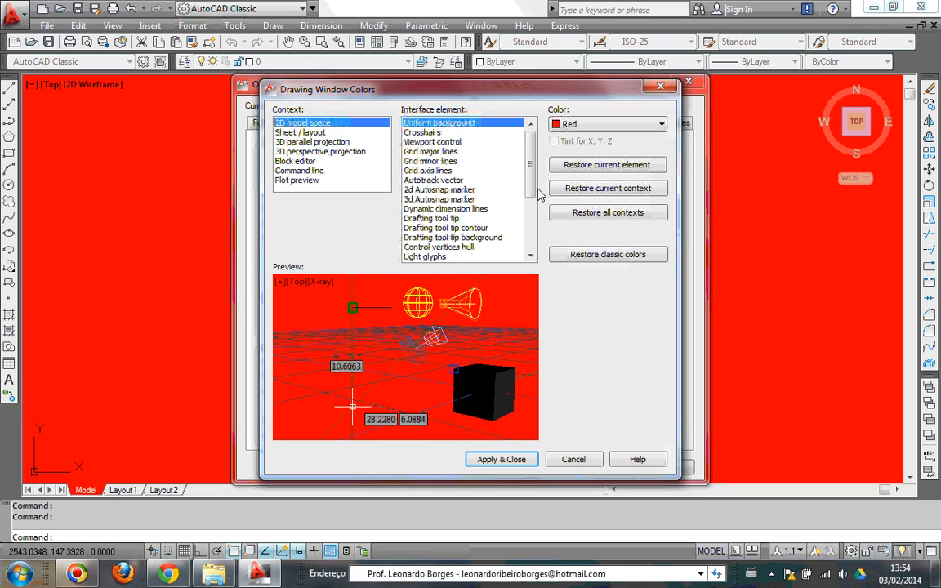
{"action": "left_click", "coordinate": [592, 124]}
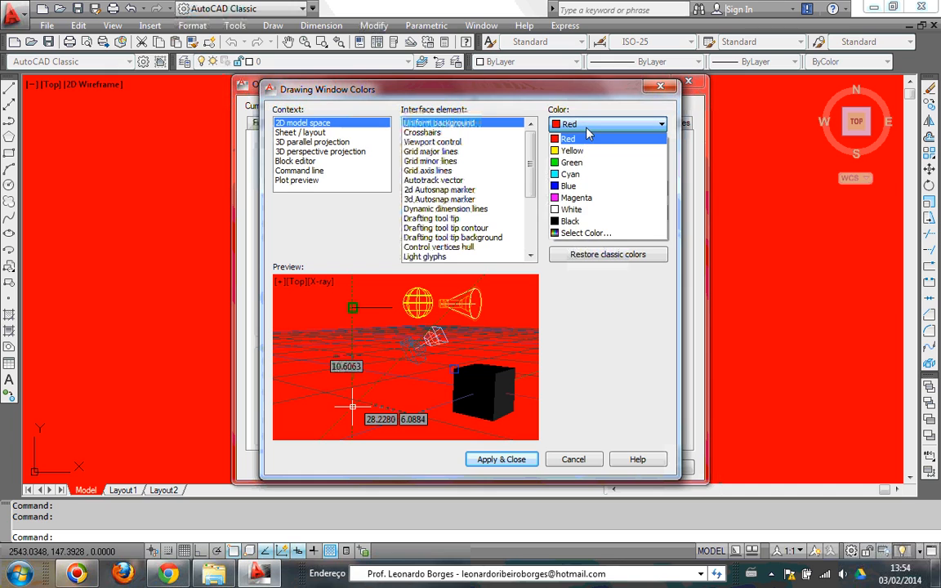
{"action": "left_click", "coordinate": [570, 223]}
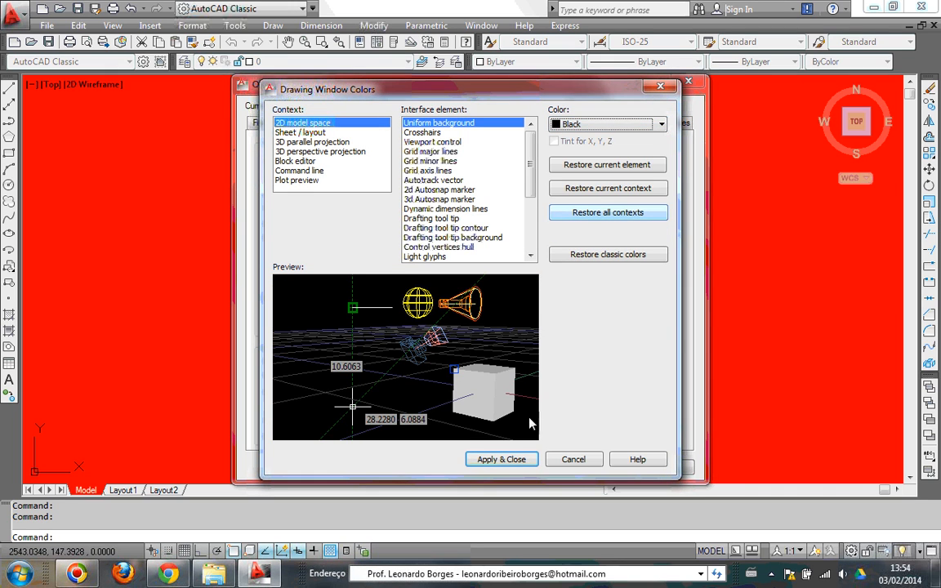
{"action": "left_click", "coordinate": [501, 459]}
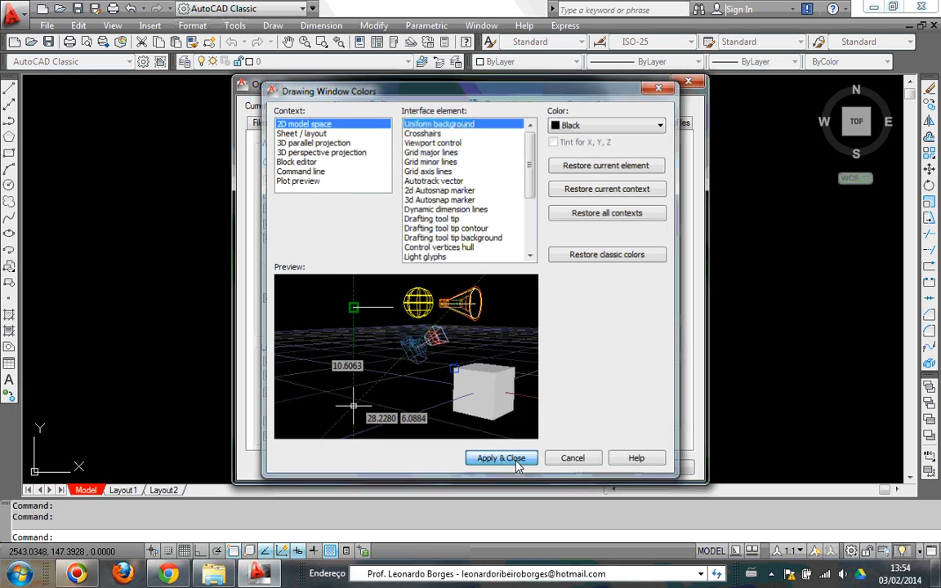
{"action": "left_click", "coordinate": [486, 466]}
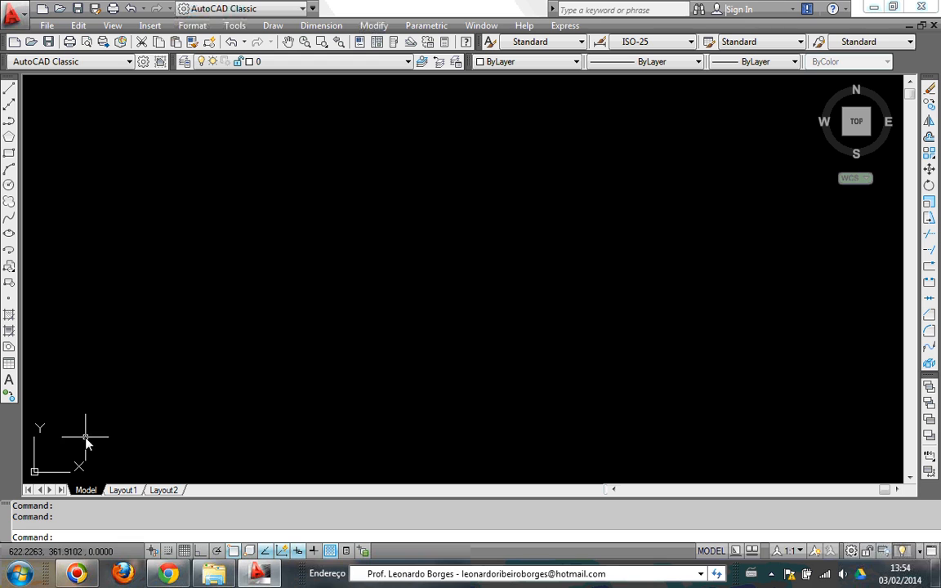
- Draw a circle freehand in the upper-left part of the empty model space
{"action": "left_click", "coordinate": [9, 184]}
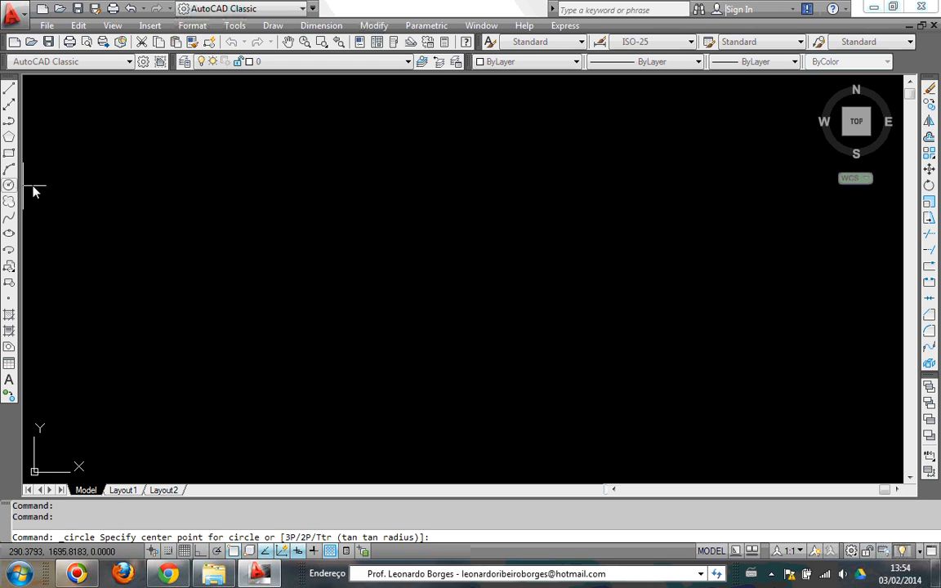
{"action": "left_click", "coordinate": [234, 198]}
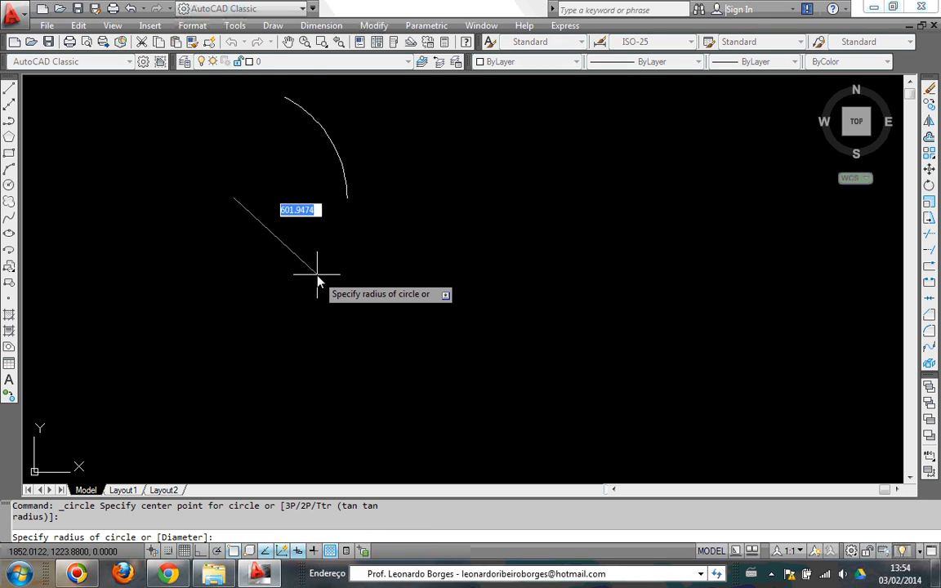
{"action": "left_click", "coordinate": [274, 247]}
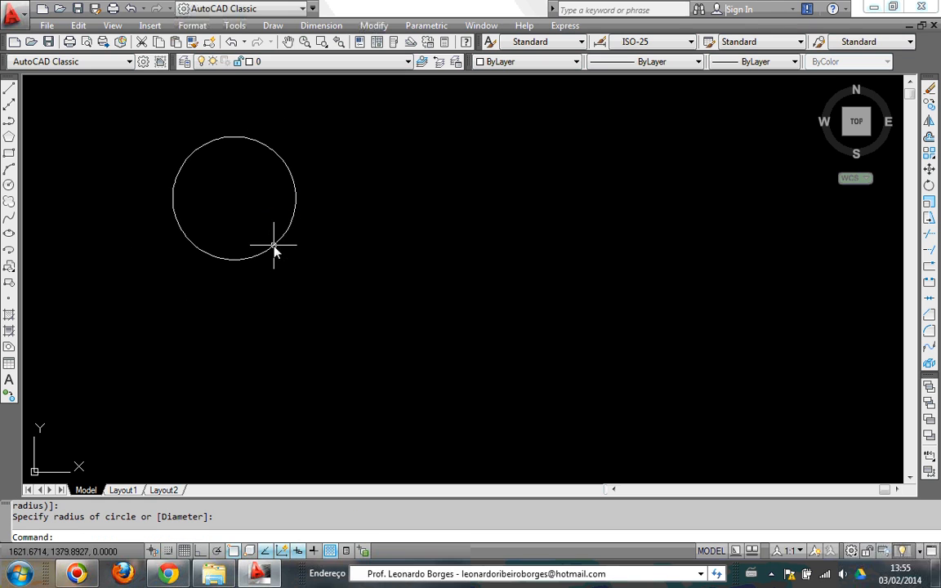
- Draw a rectangle freehand to the right of the circle and slightly lower, without overlapping it
{"action": "left_click", "coordinate": [9, 153]}
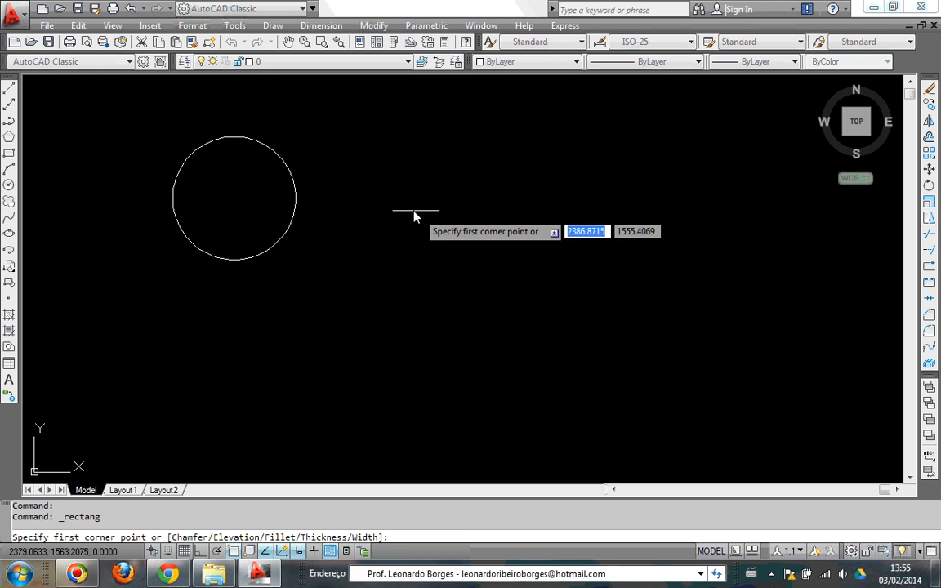
{"action": "left_click", "coordinate": [406, 208]}
{"action": "left_click", "coordinate": [557, 328]}
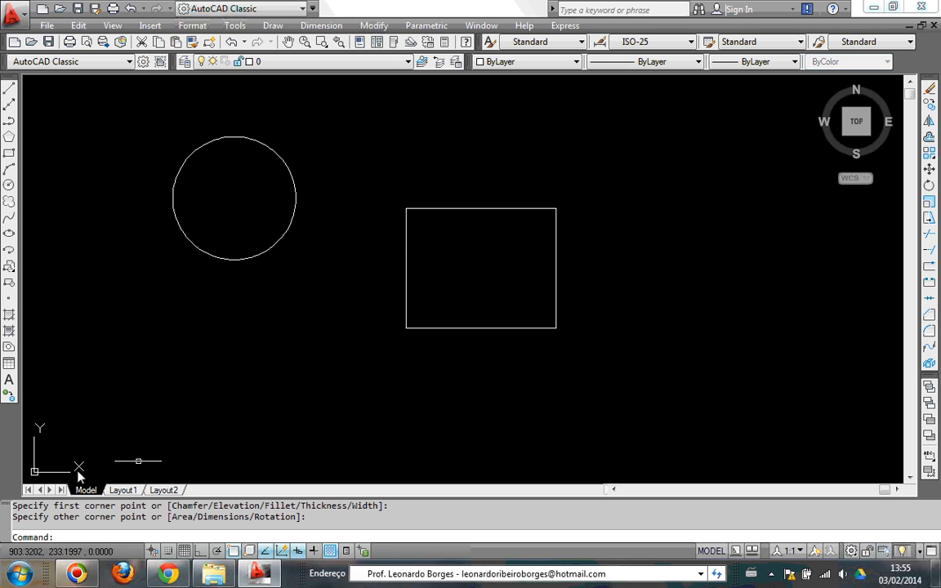
- Orbit the view to see the circle and rectangle obliquely in 3D, and return to the Top view
{"action": "left_click", "coordinate": [856, 142]}
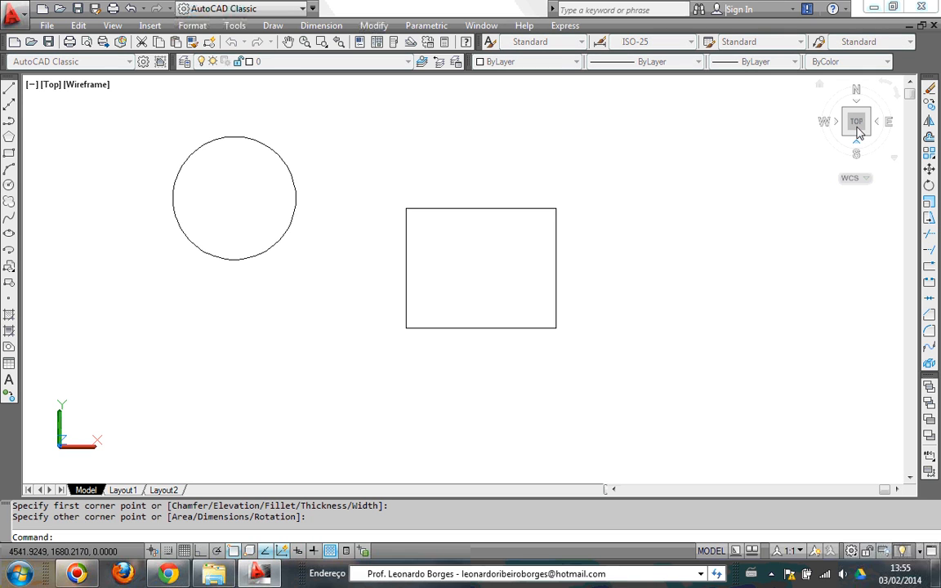
{"action": "left_click_drag", "start_coordinate": [858, 124], "coordinate": [857, 127]}
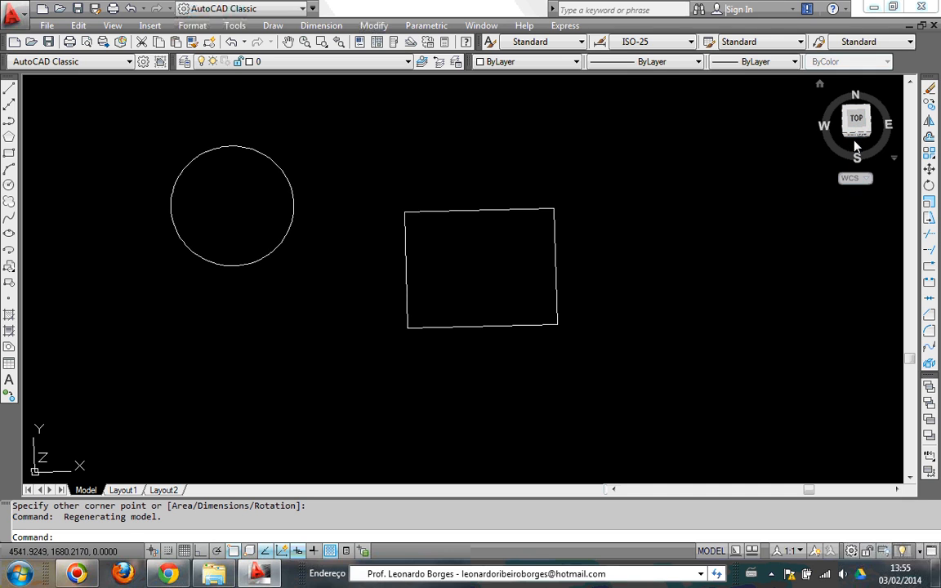
{"action": "mouse_move", "coordinate": [858, 137]}
{"action": "left_mouse_down"}
{"action": "mouse_move", "coordinate": [800, 99]}
{"action": "mouse_move", "coordinate": [721, 122]}
{"action": "mouse_move", "coordinate": [762, 109]}
{"action": "mouse_move", "coordinate": [781, 122]}
{"action": "left_mouse_up"}
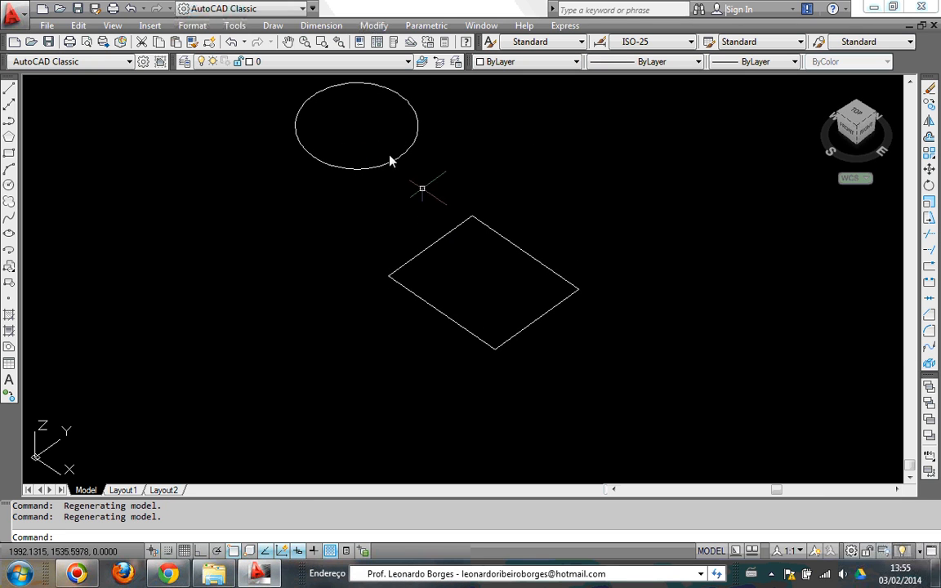
{"action": "left_click", "coordinate": [855, 114]}
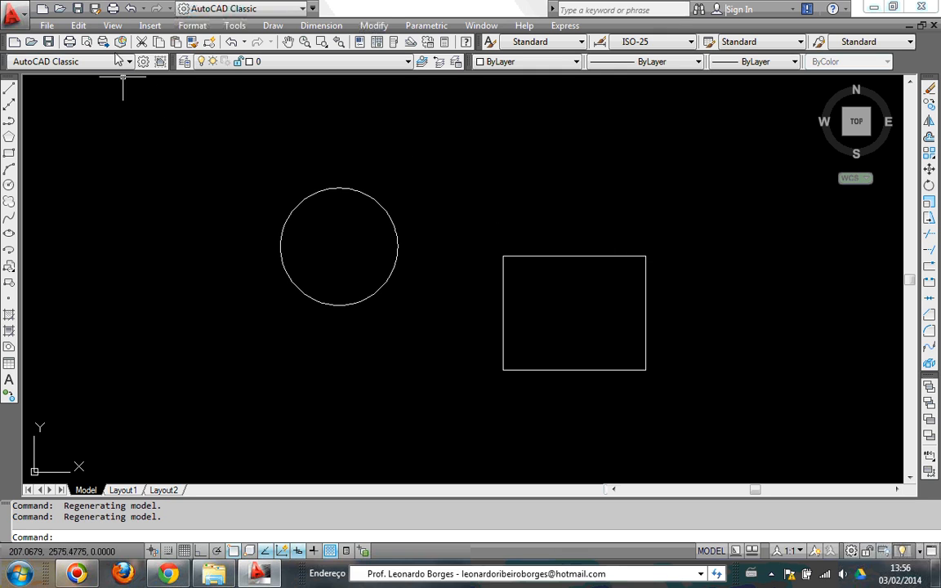
- Switch to the SW Isometric view to see the circle and rectangle from the southwest
{"action": "left_click", "coordinate": [110, 25]}
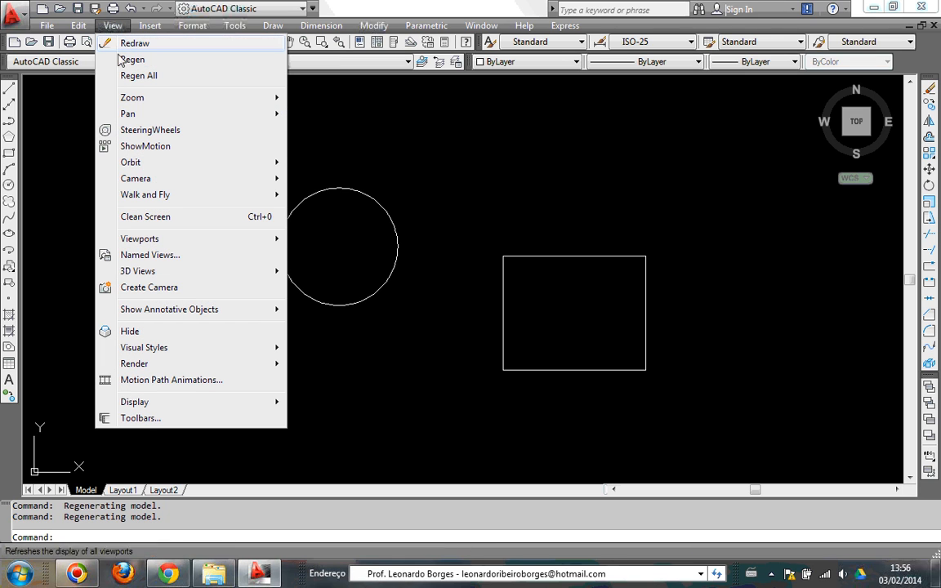
{"action": "mouse_move", "coordinate": [145, 275]}
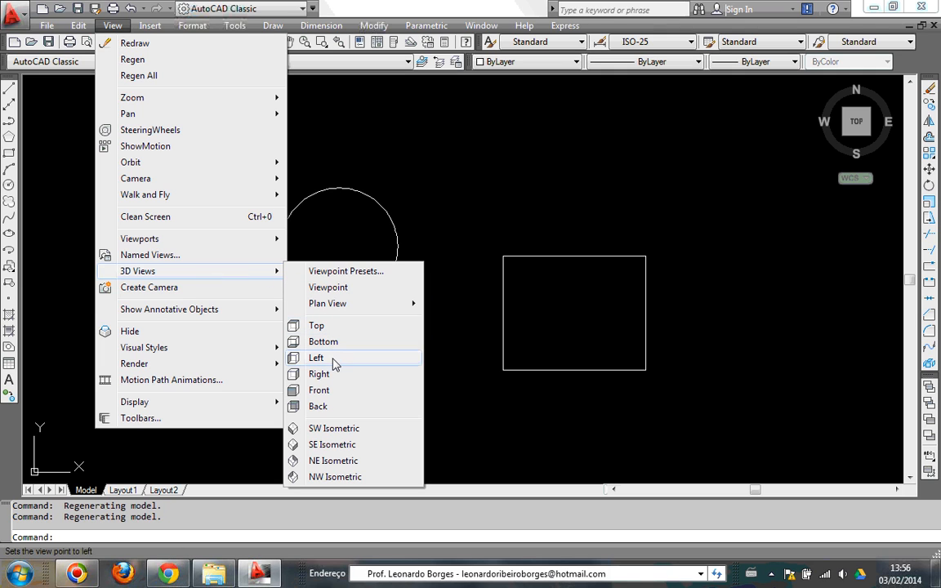
{"action": "left_click", "coordinate": [333, 435]}
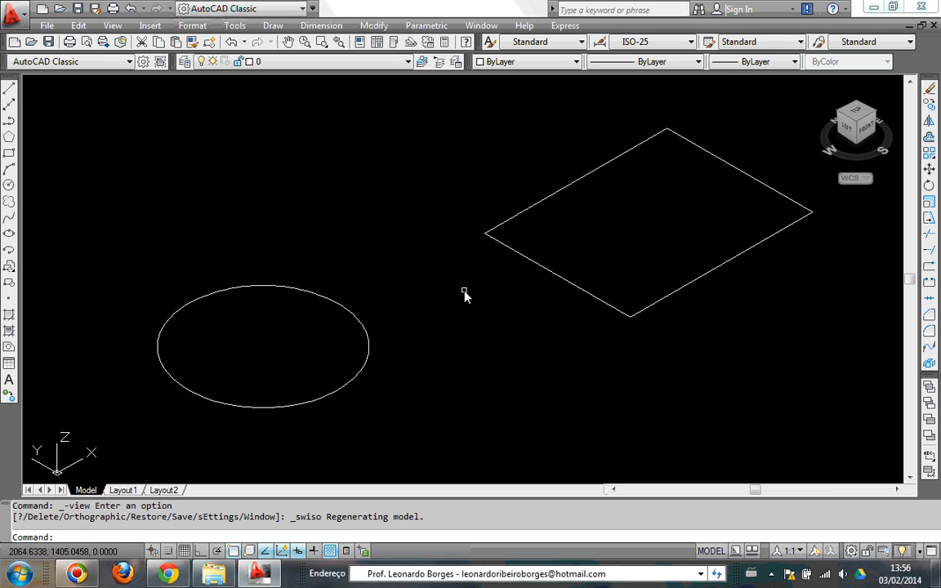
{"action": "scroll", "coordinate": [457, 293], "scroll_direction": "down", "scroll_amount": 3}
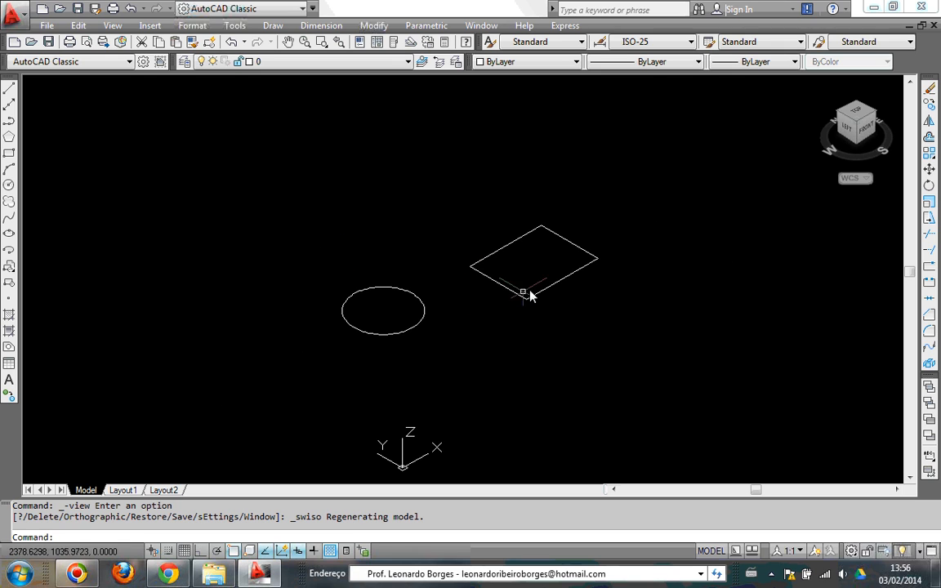
- Change the 3D view to SE Isometric to see both shapes from the southeast
{"action": "left_click", "coordinate": [113, 27]}
{"action": "mouse_move", "coordinate": [182, 273]}
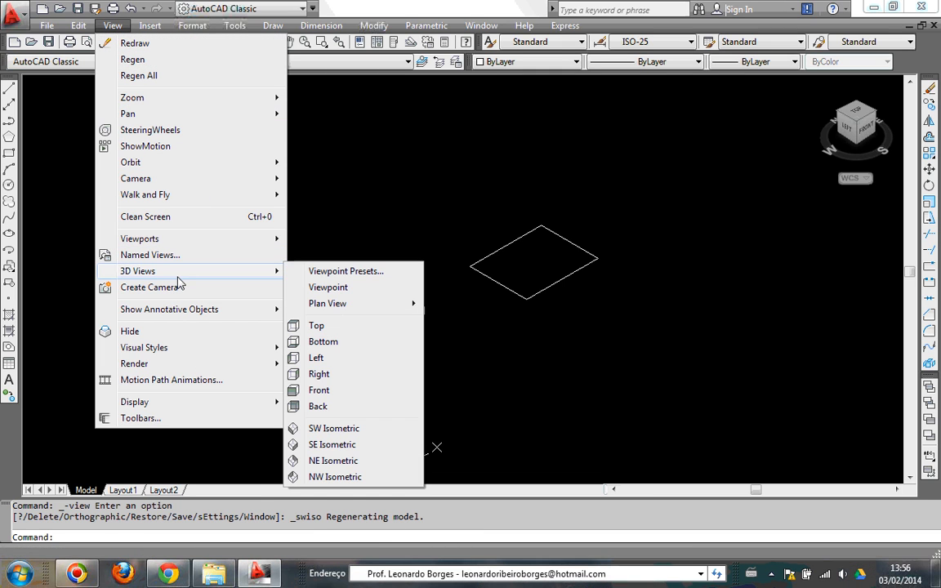
{"action": "left_click", "coordinate": [333, 445]}
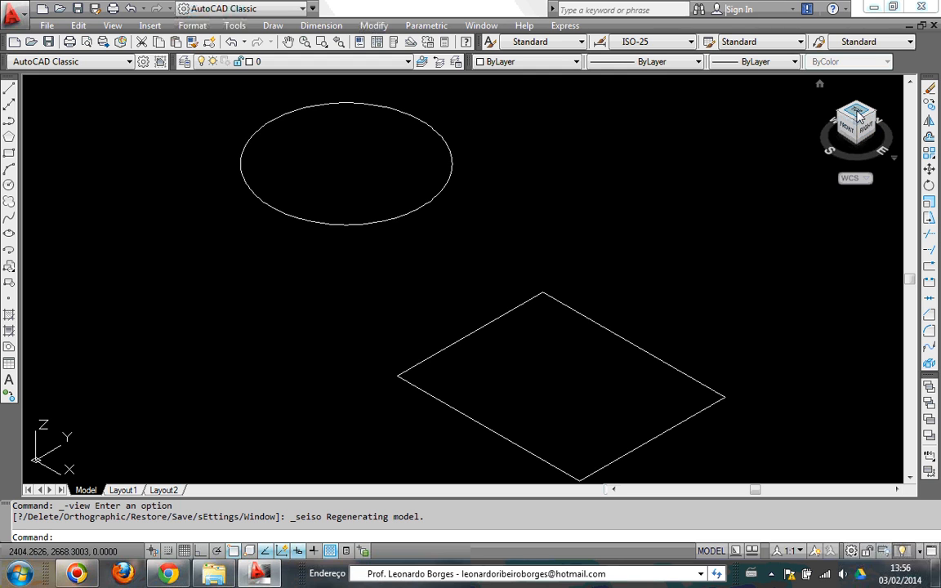
- Display the circle and rectangle in the NE Isometric view
{"action": "left_click", "coordinate": [112, 25]}
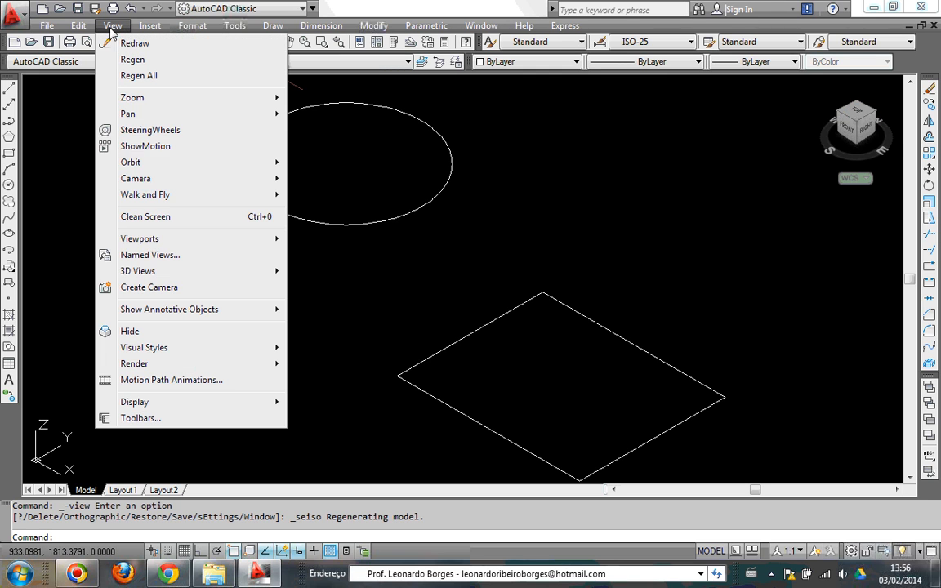
{"action": "mouse_move", "coordinate": [151, 349]}
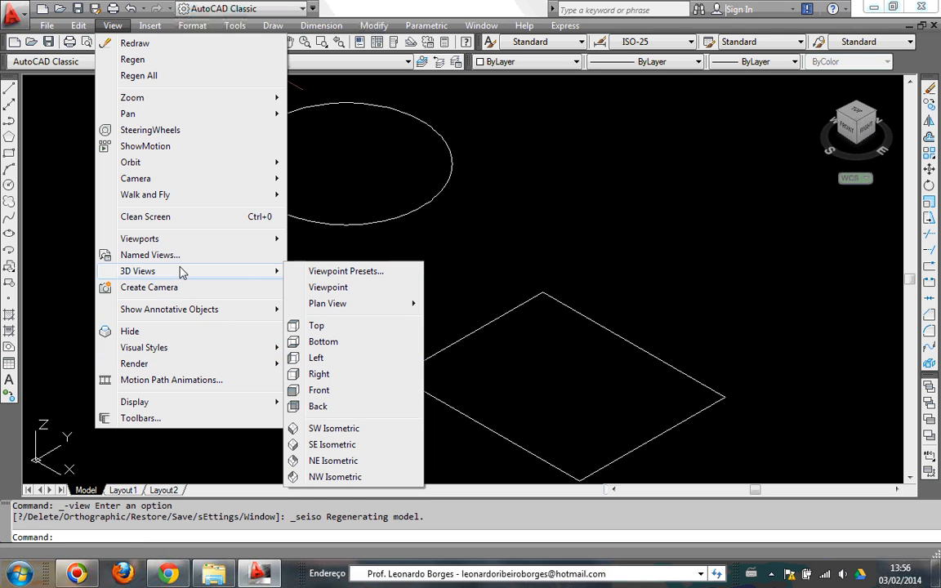
{"action": "left_click", "coordinate": [325, 461]}
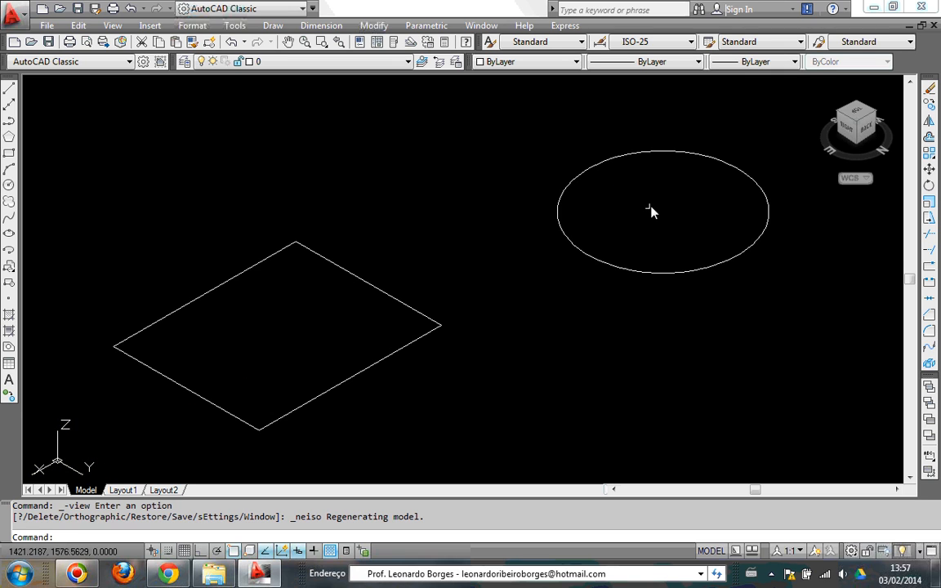
- Set the NW Isometric view and examine the rectangle and circle at different zoom levels and pan positions
{"action": "left_click", "coordinate": [110, 26]}
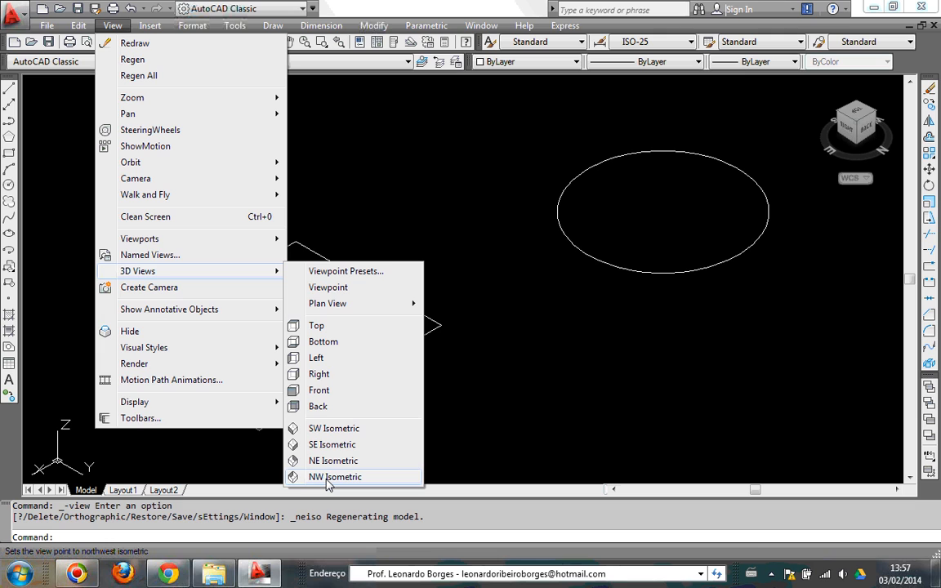
{"action": "left_click", "coordinate": [330, 477]}
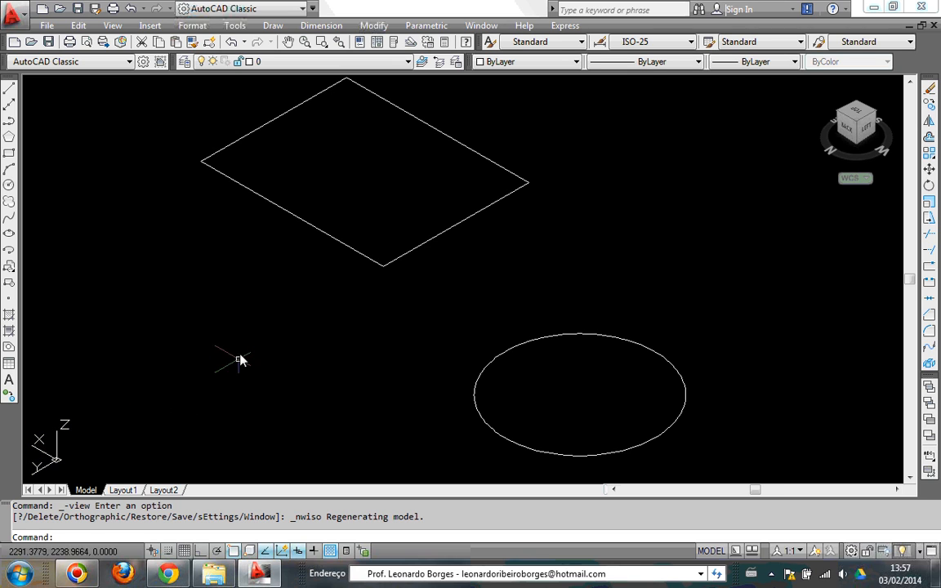
{"action": "scroll", "coordinate": [257, 325], "scroll_direction": "down", "scroll_amount": 4}
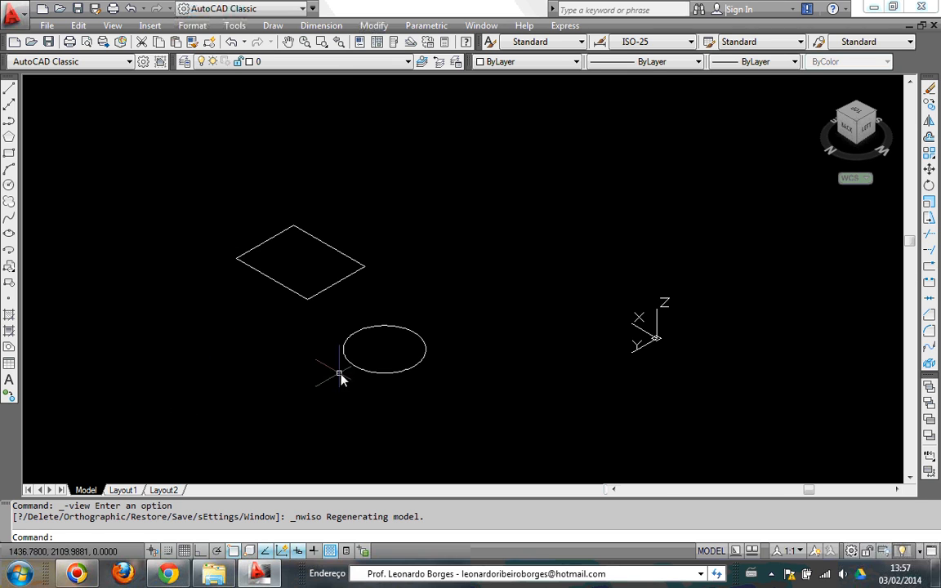
{"action": "scroll", "coordinate": [352, 375], "scroll_direction": "up", "scroll_amount": 3}
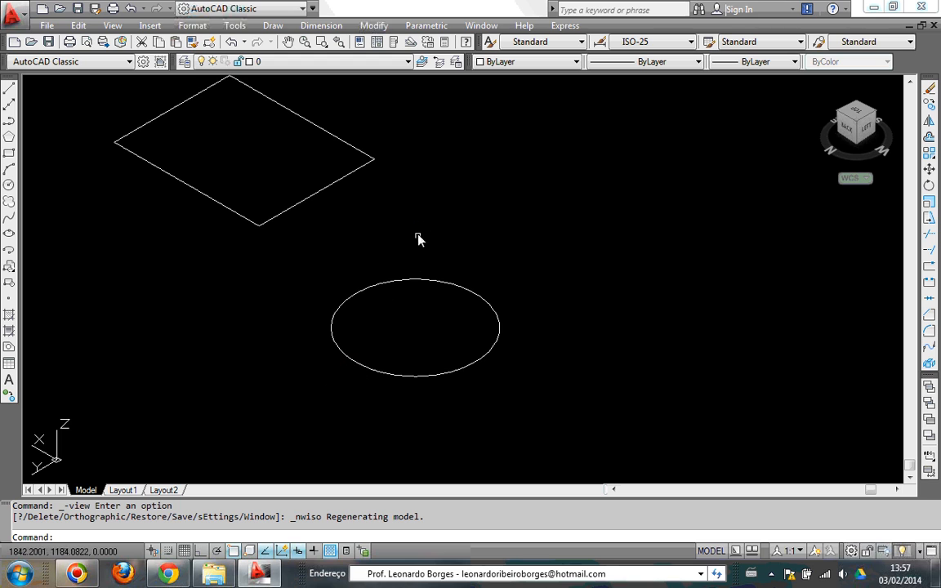
{"action": "mouse_move", "coordinate": [416, 238]}
{"action": "middle_mouse_down"}
{"action": "mouse_move", "coordinate": [446, 235]}
{"action": "mouse_move", "coordinate": [496, 264]}
{"action": "middle_mouse_up"}
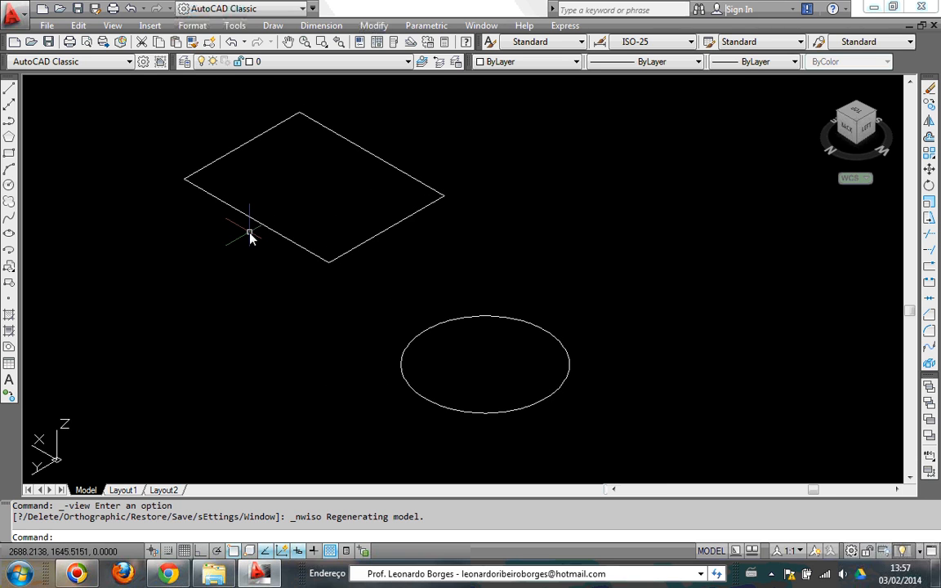
{"action": "scroll", "coordinate": [250, 236], "scroll_direction": "down", "scroll_amount": 2}
{"action": "scroll", "coordinate": [253, 236], "scroll_direction": "up", "scroll_amount": 1}
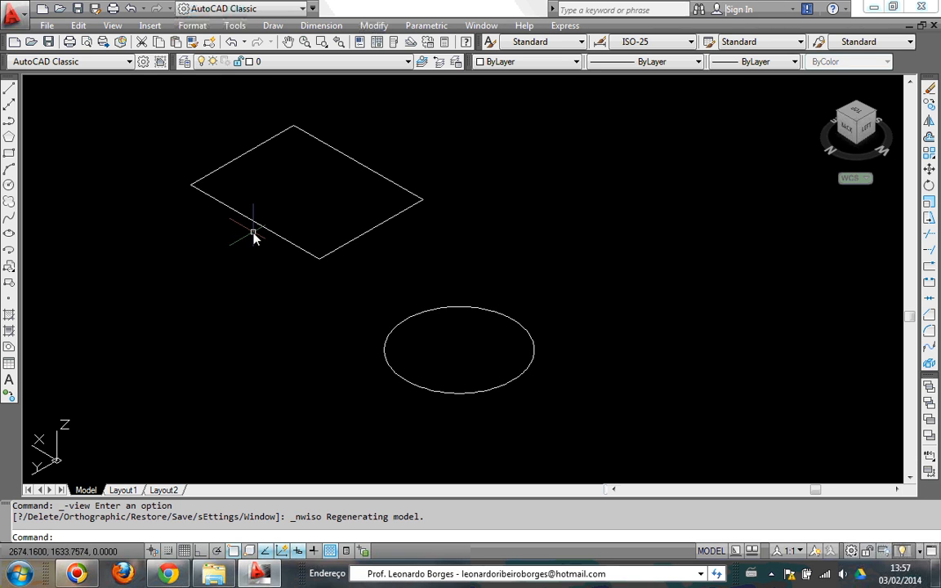
{"action": "scroll", "coordinate": [203, 147], "scroll_direction": "up", "scroll_amount": 2}
{"action": "scroll", "coordinate": [204, 151], "scroll_direction": "down", "scroll_amount": 3}
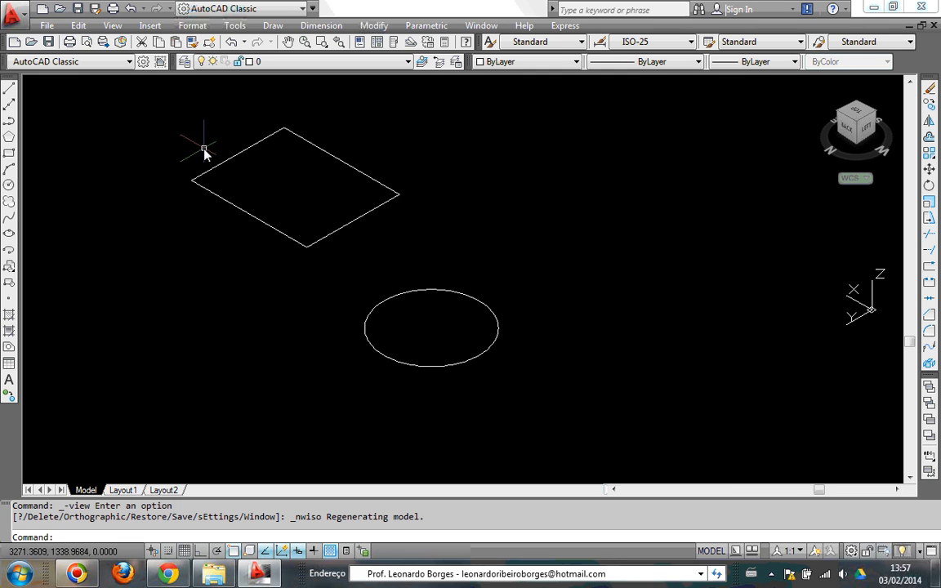
- Return the model space to the SE Isometric view
{"action": "left_click", "coordinate": [113, 25]}
{"action": "mouse_move", "coordinate": [171, 351]}
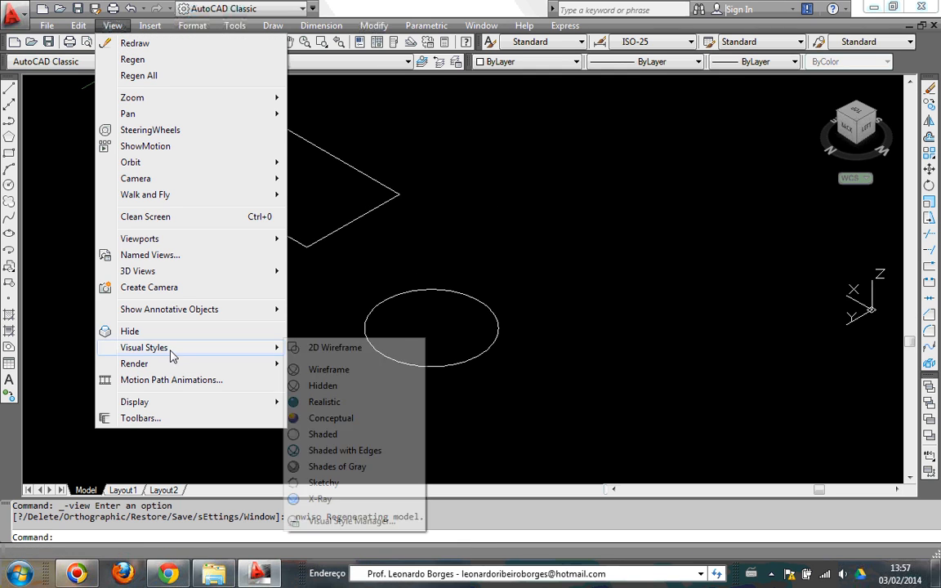
{"action": "mouse_move", "coordinate": [254, 276]}
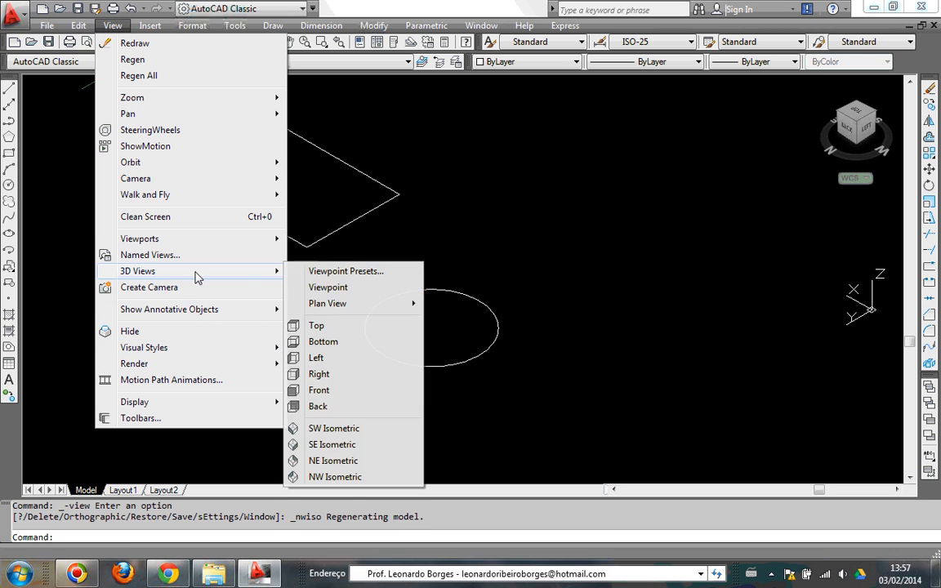
{"action": "left_click", "coordinate": [332, 445]}
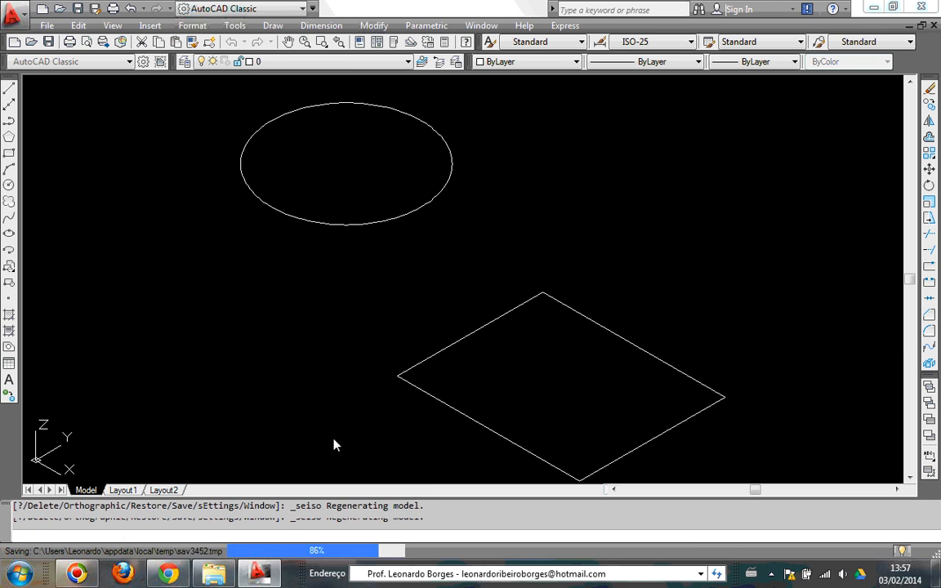
- Examine the circle and its upper edge by zooming in close and back out to both shapes
{"action": "scroll", "coordinate": [376, 372], "scroll_direction": "down", "scroll_amount": 2}
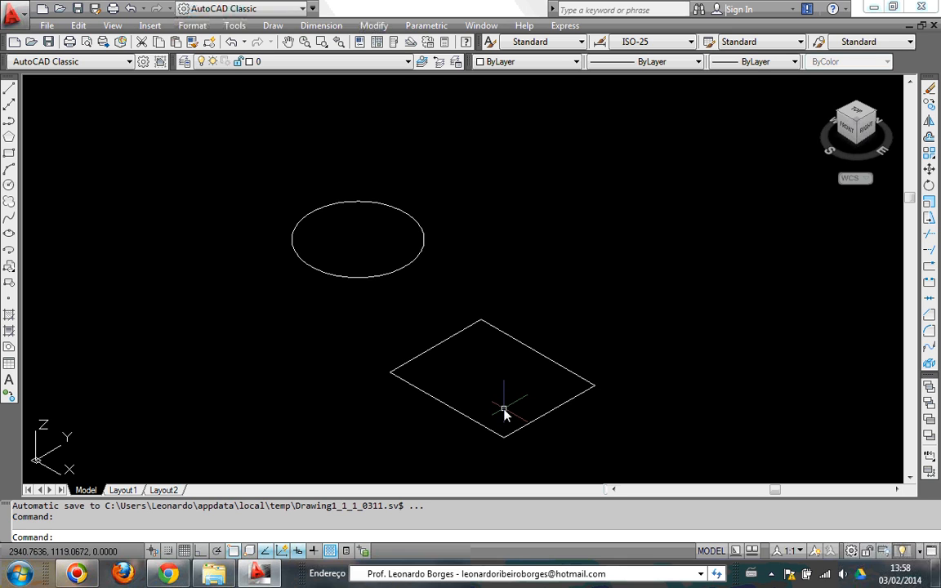
{"action": "scroll", "coordinate": [242, 210], "scroll_direction": "down", "scroll_amount": 2}
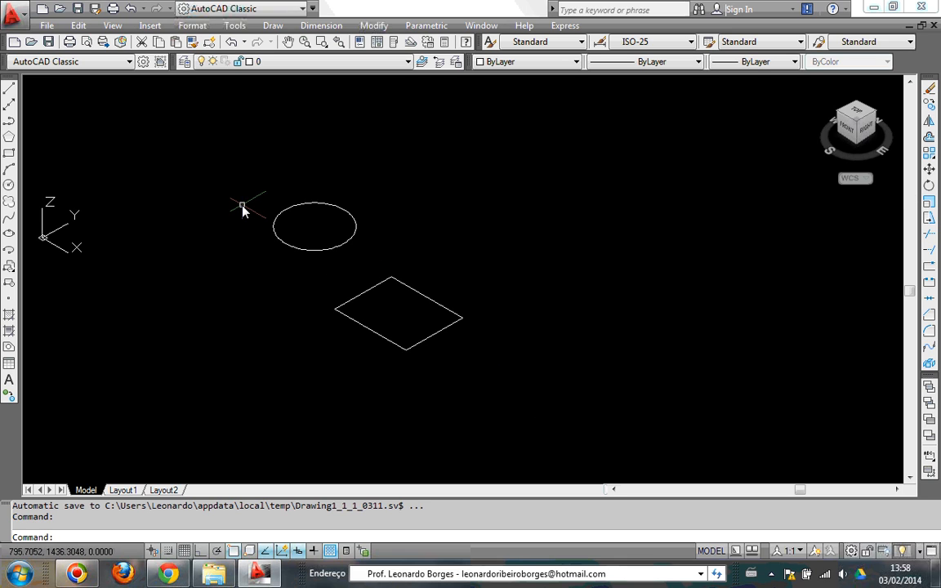
{"action": "scroll", "coordinate": [242, 210], "scroll_direction": "up", "scroll_amount": 4}
{"action": "scroll", "coordinate": [242, 210], "scroll_direction": "down", "scroll_amount": 3}
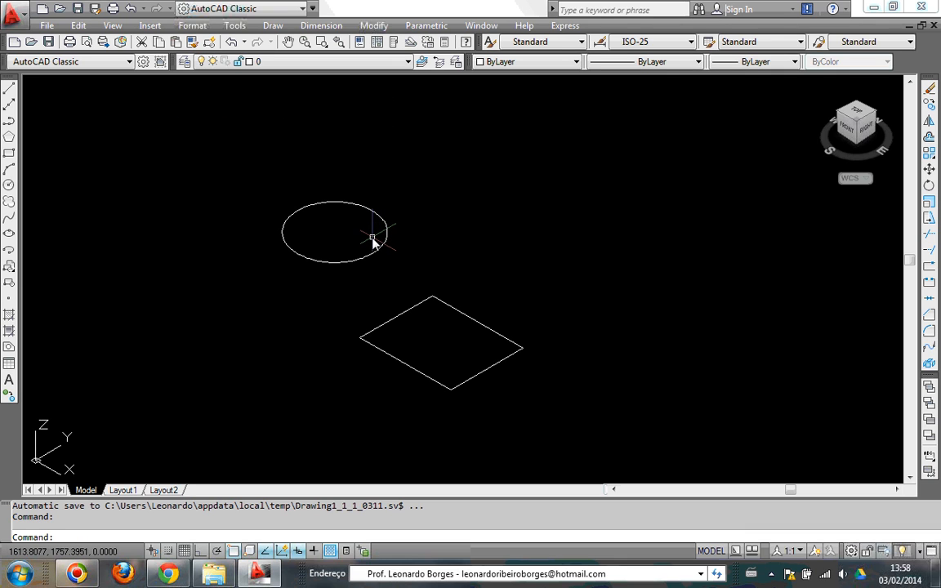
{"action": "scroll", "coordinate": [371, 238], "scroll_direction": "down", "scroll_amount": 3}
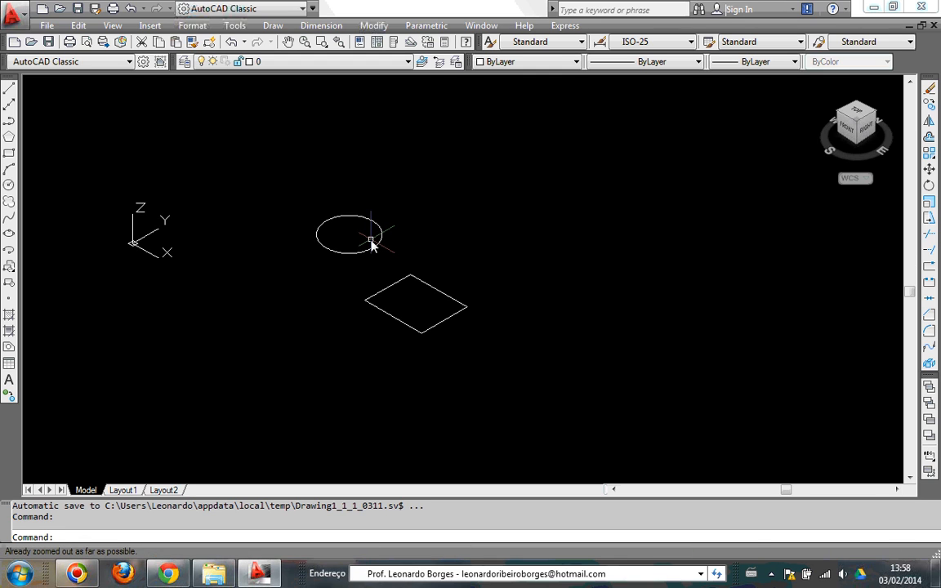
{"action": "scroll", "coordinate": [372, 243], "scroll_direction": "up", "scroll_amount": 8}
{"action": "scroll", "coordinate": [373, 245], "scroll_direction": "down", "scroll_amount": 8}
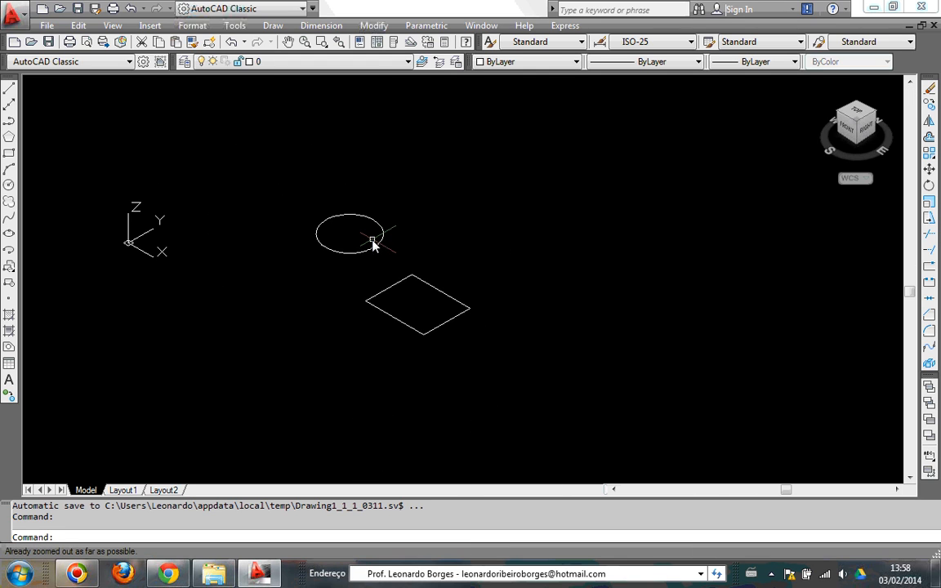
{"action": "scroll", "coordinate": [345, 223], "scroll_direction": "up", "scroll_amount": 5}
{"action": "scroll", "coordinate": [341, 192], "scroll_direction": "up", "scroll_amount": 6}
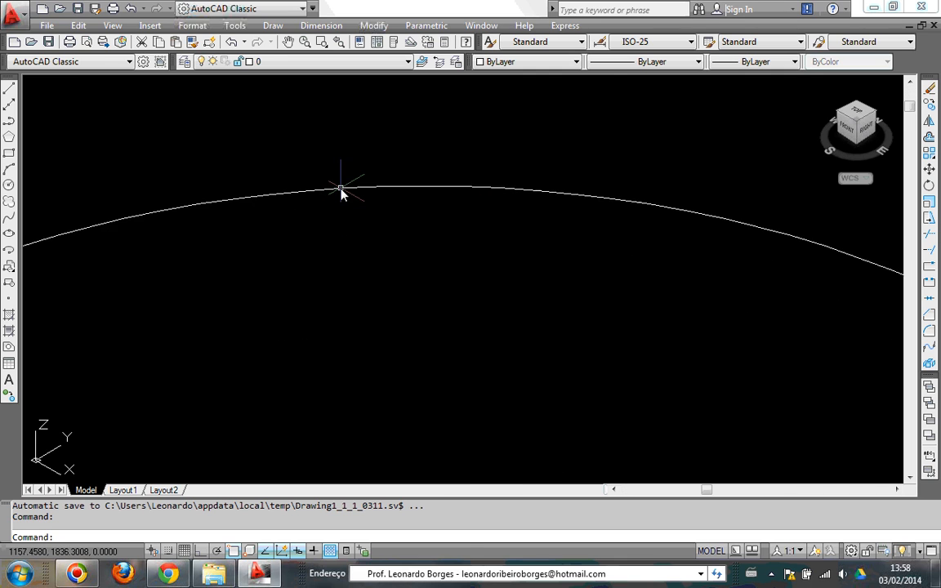
{"action": "scroll", "coordinate": [341, 192], "scroll_direction": "down", "scroll_amount": 8}
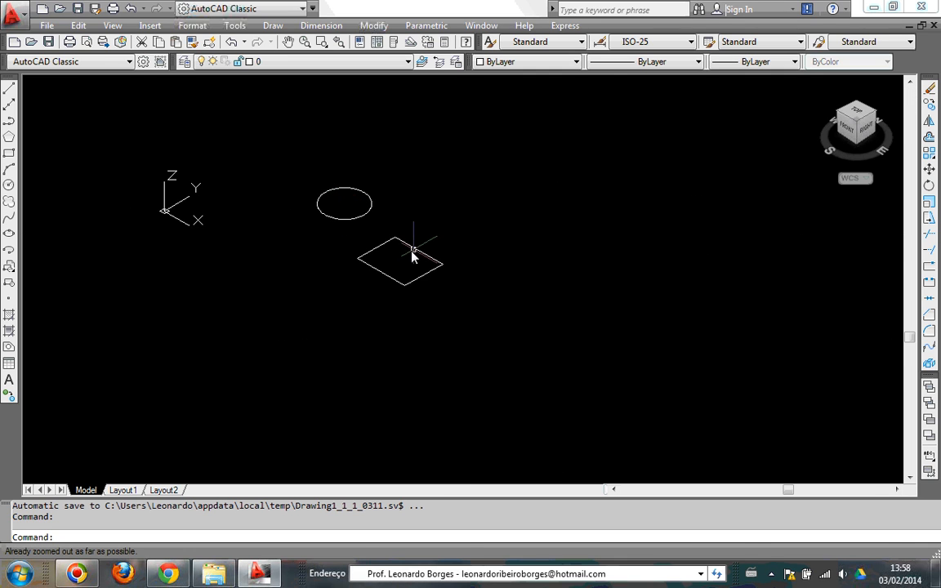
- Examine the rectangle's uppermost corner by repeatedly zooming in on it and back out to both shapes
{"action": "scroll", "coordinate": [396, 243], "scroll_direction": "up", "scroll_amount": 6}
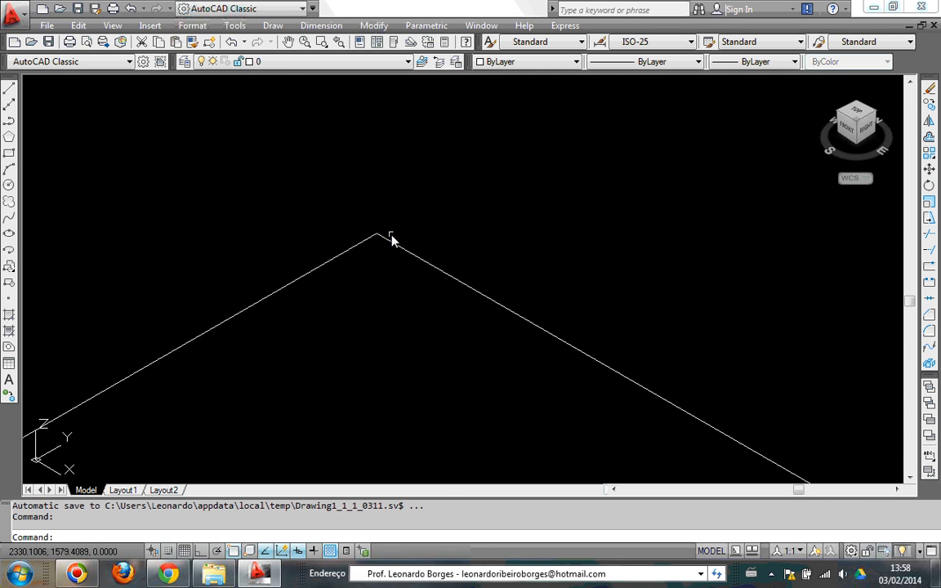
{"action": "scroll", "coordinate": [391, 235], "scroll_direction": "down", "scroll_amount": 5}
{"action": "scroll", "coordinate": [383, 236], "scroll_direction": "up", "scroll_amount": 6}
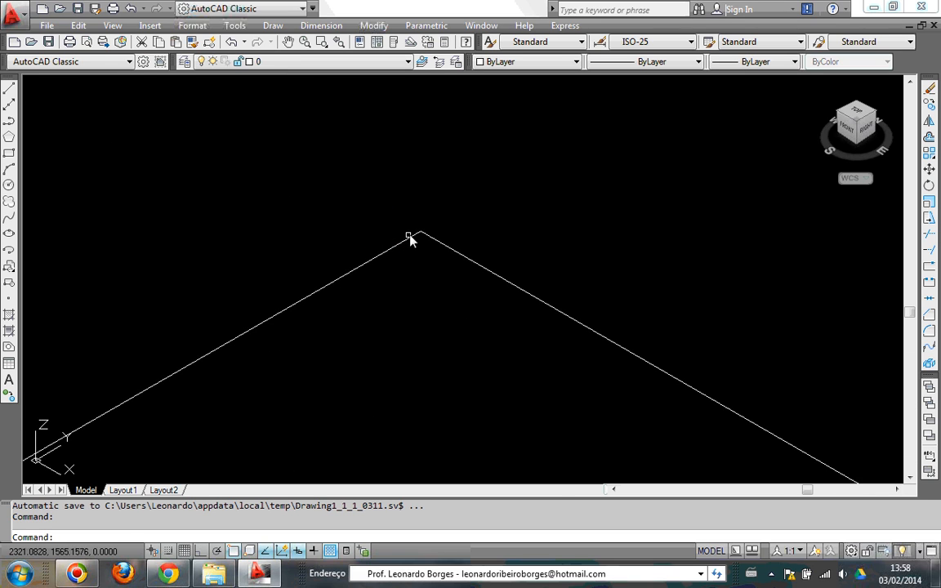
{"action": "scroll", "coordinate": [411, 238], "scroll_direction": "down", "scroll_amount": 6}
{"action": "scroll", "coordinate": [413, 237], "scroll_direction": "up", "scroll_amount": 4}
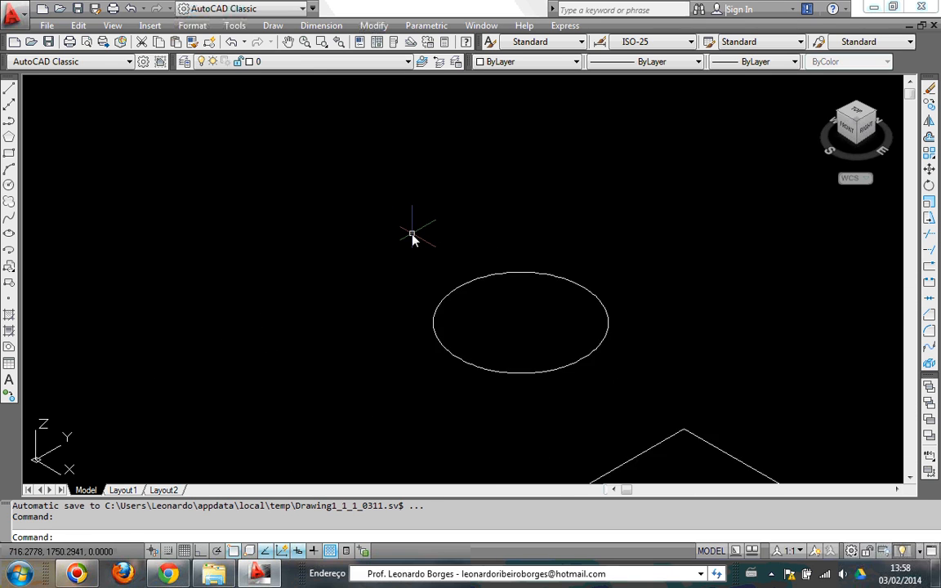
{"action": "scroll", "coordinate": [413, 237], "scroll_direction": "down", "scroll_amount": 5}
{"action": "scroll", "coordinate": [508, 317], "scroll_direction": "up", "scroll_amount": 3}
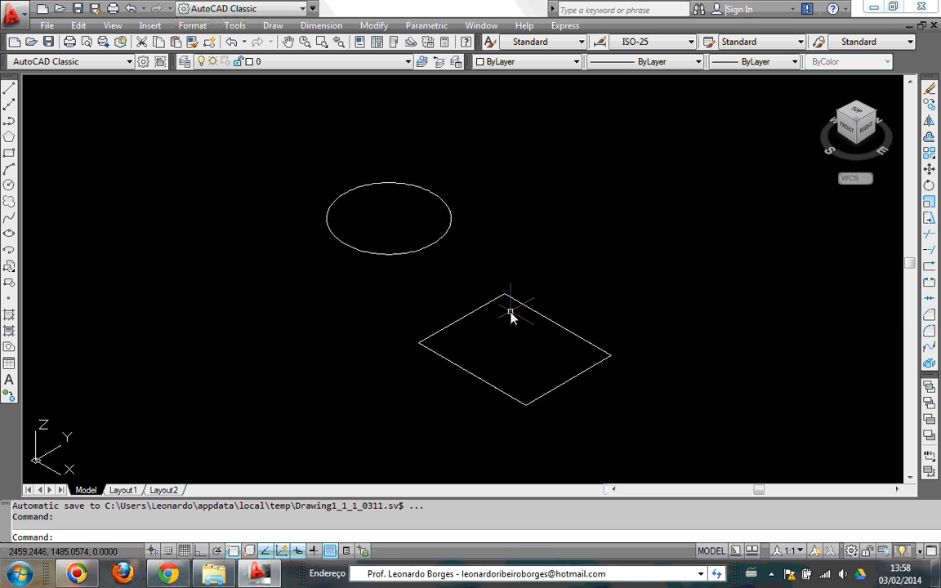
{"action": "scroll", "coordinate": [510, 317], "scroll_direction": "up", "scroll_amount": 6}
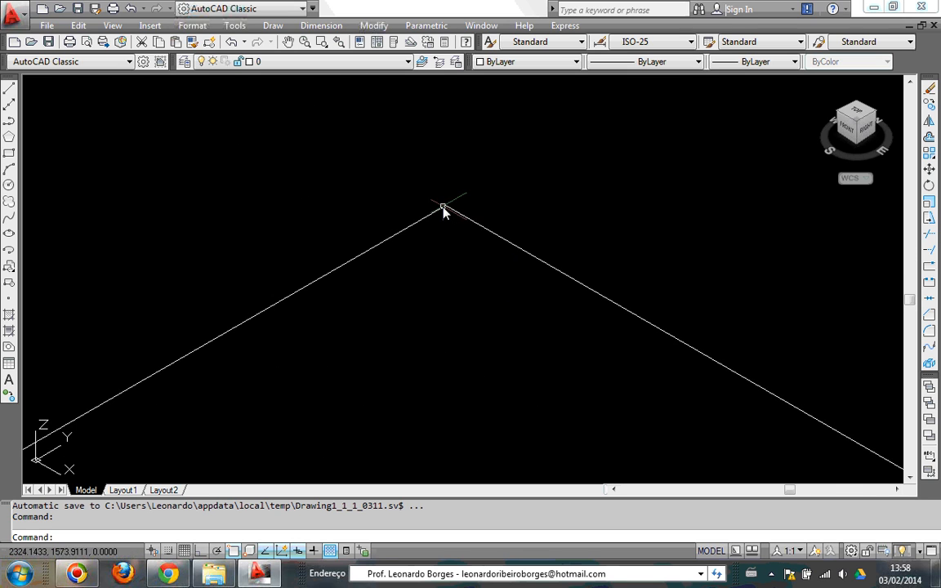
{"action": "scroll", "coordinate": [447, 211], "scroll_direction": "down", "scroll_amount": 6}
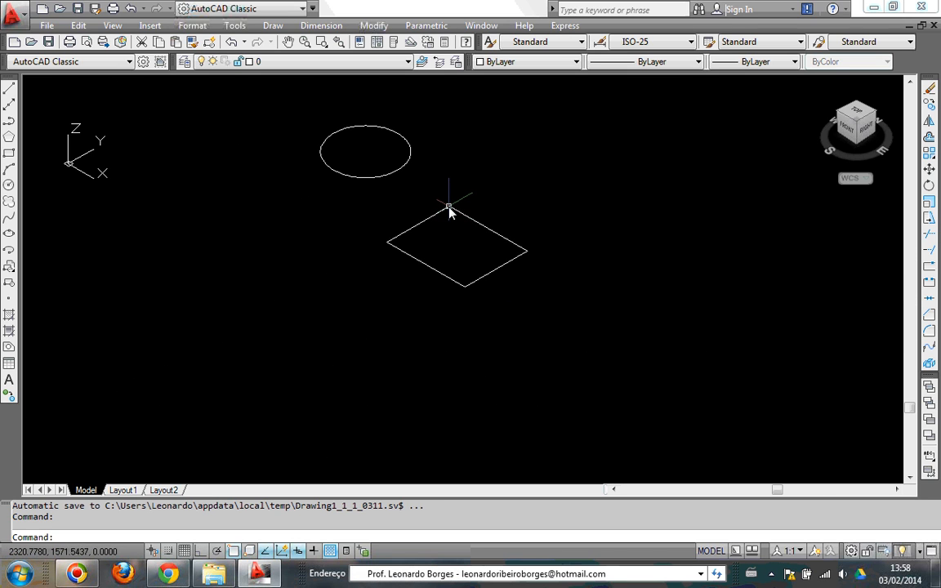
{"action": "scroll", "coordinate": [449, 210], "scroll_direction": "up", "scroll_amount": 5}
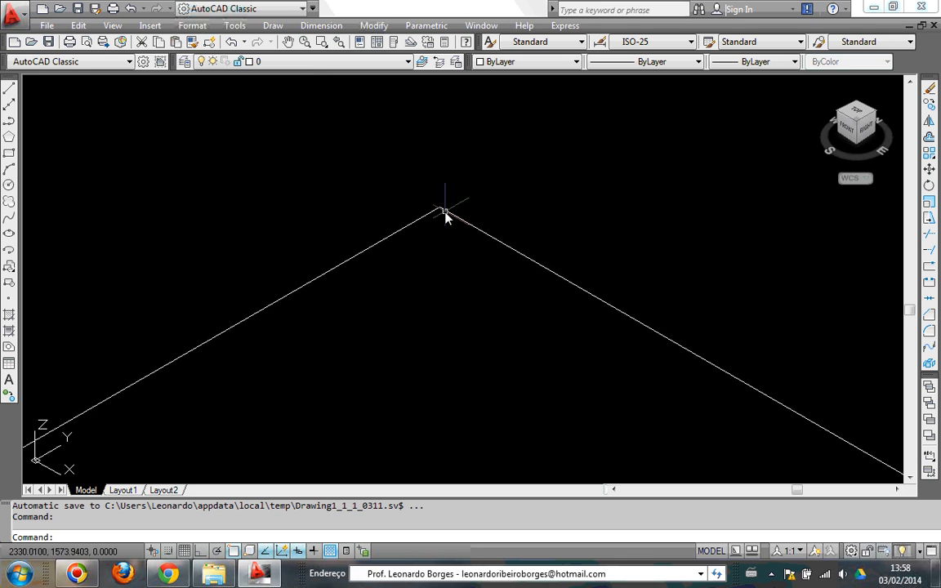
{"action": "scroll", "coordinate": [445, 217], "scroll_direction": "down", "scroll_amount": 5}
{"action": "scroll", "coordinate": [446, 216], "scroll_direction": "up", "scroll_amount": 4}
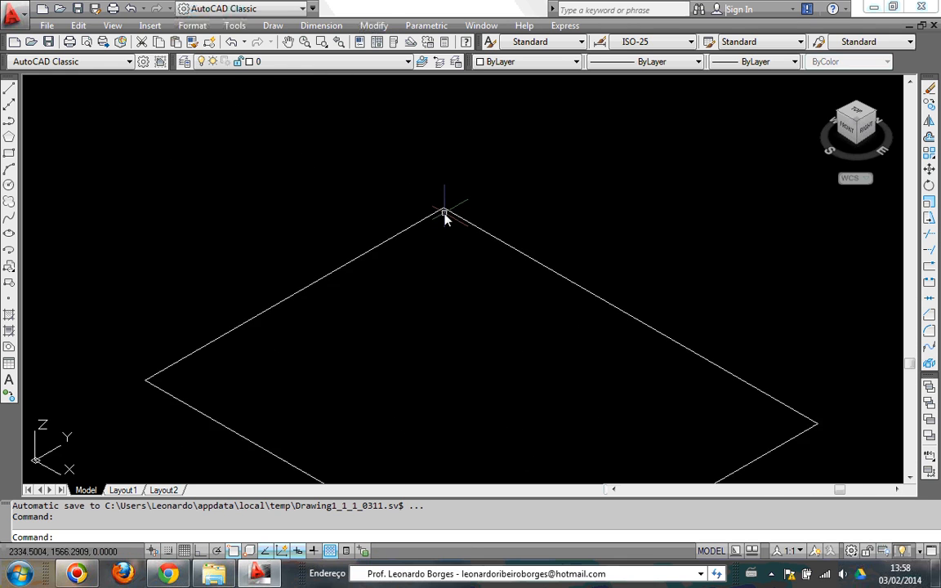
{"action": "scroll", "coordinate": [446, 219], "scroll_direction": "down", "scroll_amount": 1}
{"action": "scroll", "coordinate": [445, 219], "scroll_direction": "down", "scroll_amount": 5}
{"action": "scroll", "coordinate": [445, 219], "scroll_direction": "up", "scroll_amount": 4}
{"action": "scroll", "coordinate": [446, 219], "scroll_direction": "down", "scroll_amount": 6}
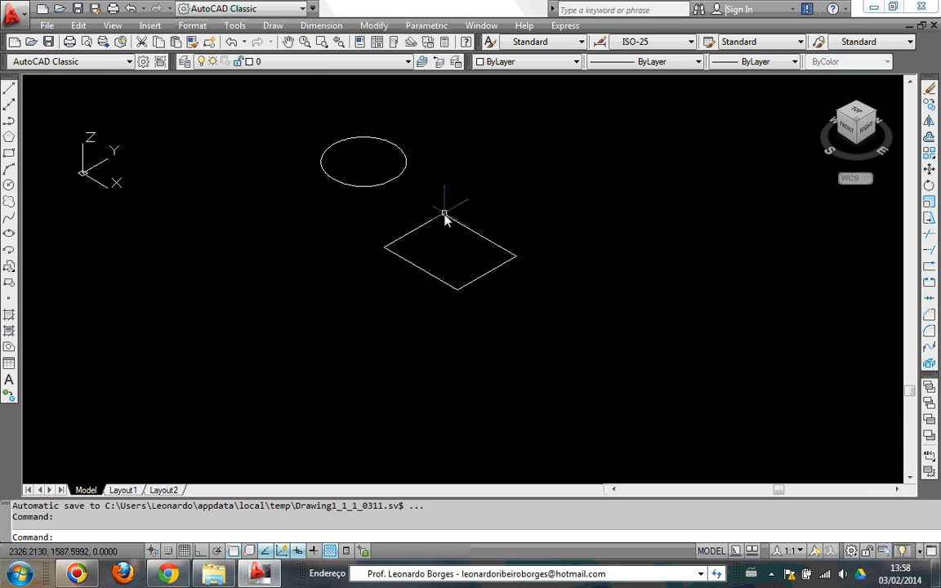
- Examine the rectangle's rightmost and leftmost corners by repeatedly zooming in close and back out to both shapes
{"action": "scroll", "coordinate": [516, 261], "scroll_direction": "up", "scroll_amount": 6}
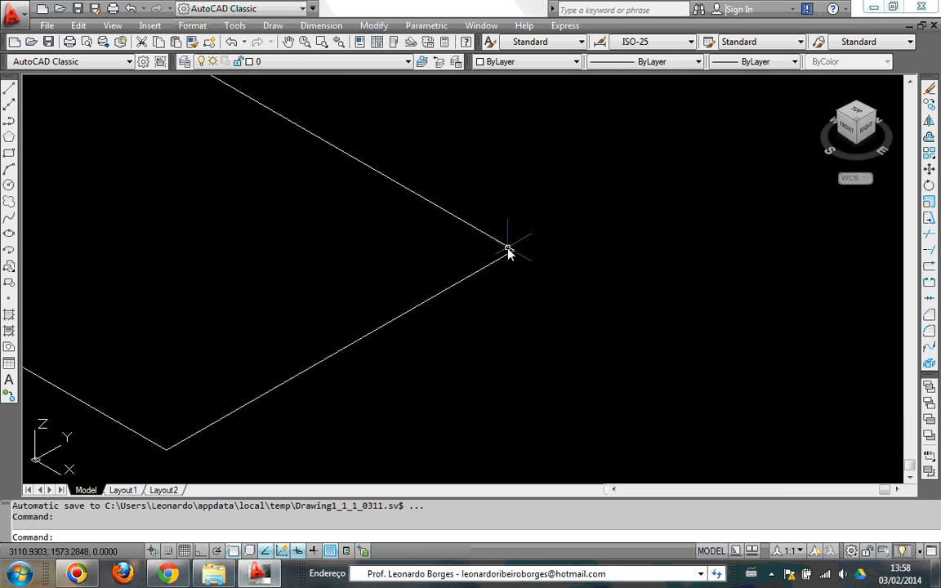
{"action": "scroll", "coordinate": [507, 251], "scroll_direction": "down", "scroll_amount": 8}
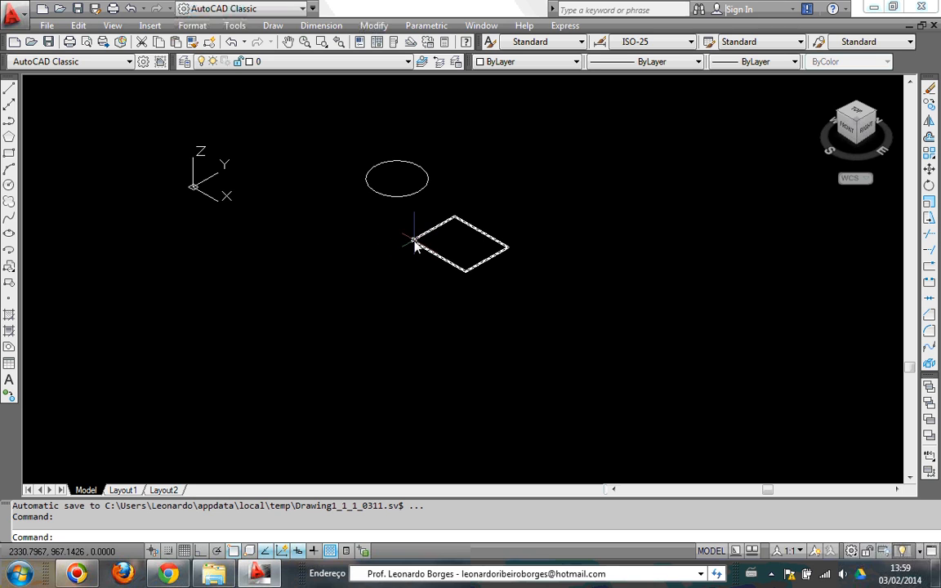
{"action": "scroll", "coordinate": [414, 243], "scroll_direction": "up", "scroll_amount": 8}
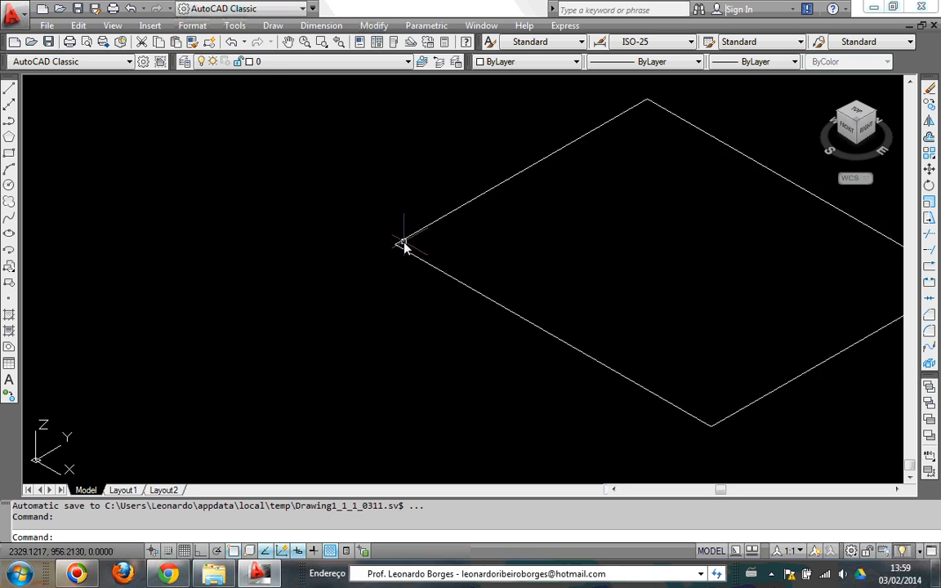
{"action": "scroll", "coordinate": [385, 248], "scroll_direction": "up", "scroll_amount": 9}
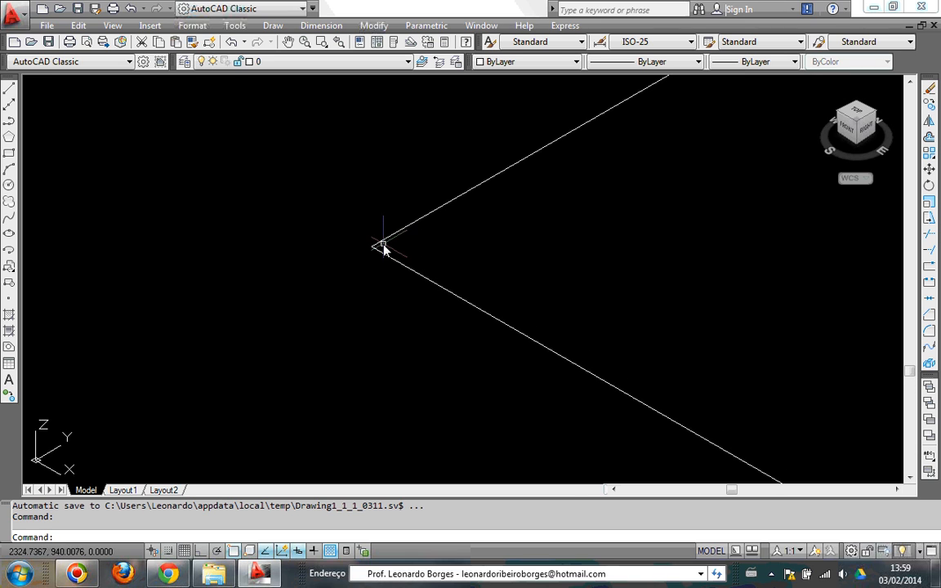
{"action": "scroll", "coordinate": [380, 248], "scroll_direction": "up", "scroll_amount": 5}
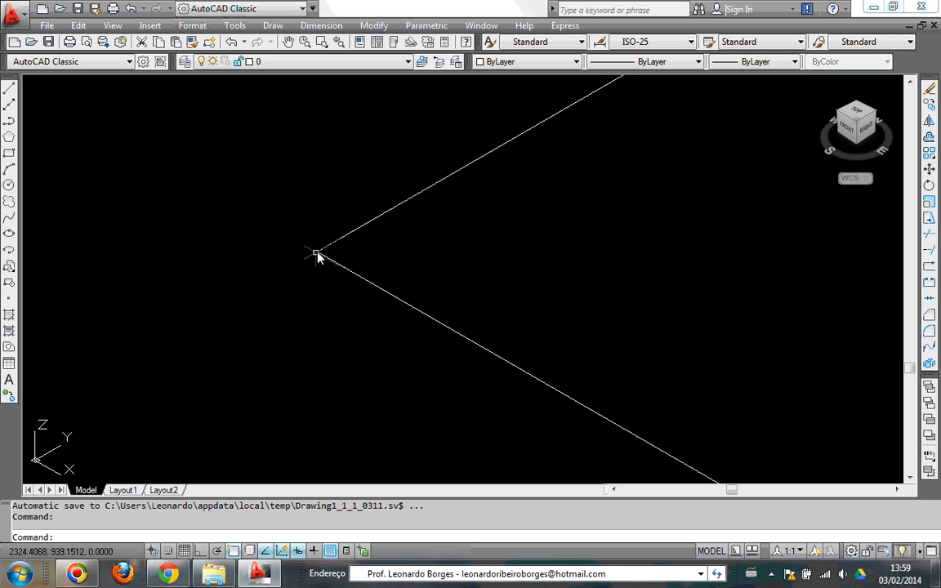
{"action": "scroll", "coordinate": [325, 248], "scroll_direction": "up", "scroll_amount": 2}
{"action": "scroll", "coordinate": [326, 262], "scroll_direction": "down", "scroll_amount": 10}
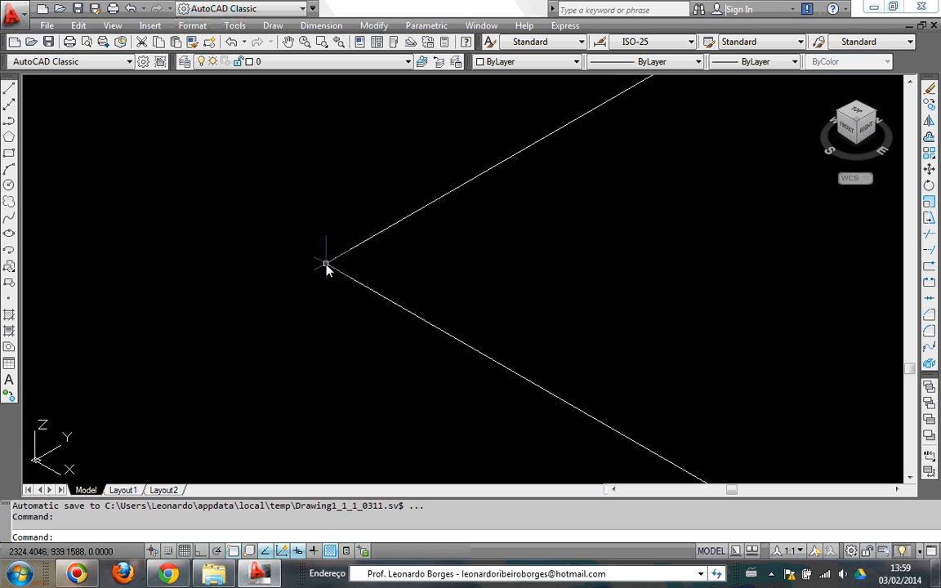
{"action": "scroll", "coordinate": [326, 270], "scroll_direction": "down", "scroll_amount": 8}
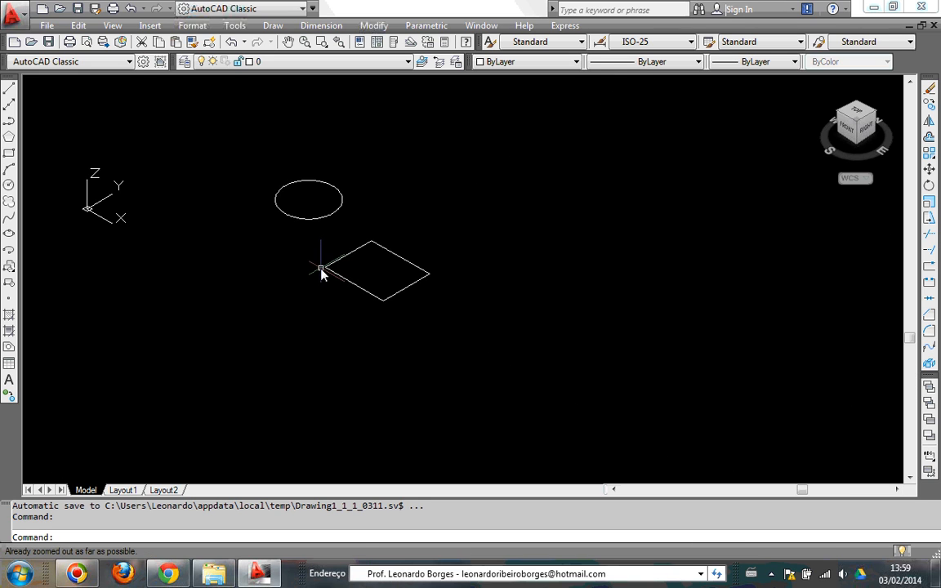
{"action": "scroll", "coordinate": [324, 271], "scroll_direction": "up", "scroll_amount": 5}
{"action": "scroll", "coordinate": [341, 259], "scroll_direction": "up", "scroll_amount": 3}
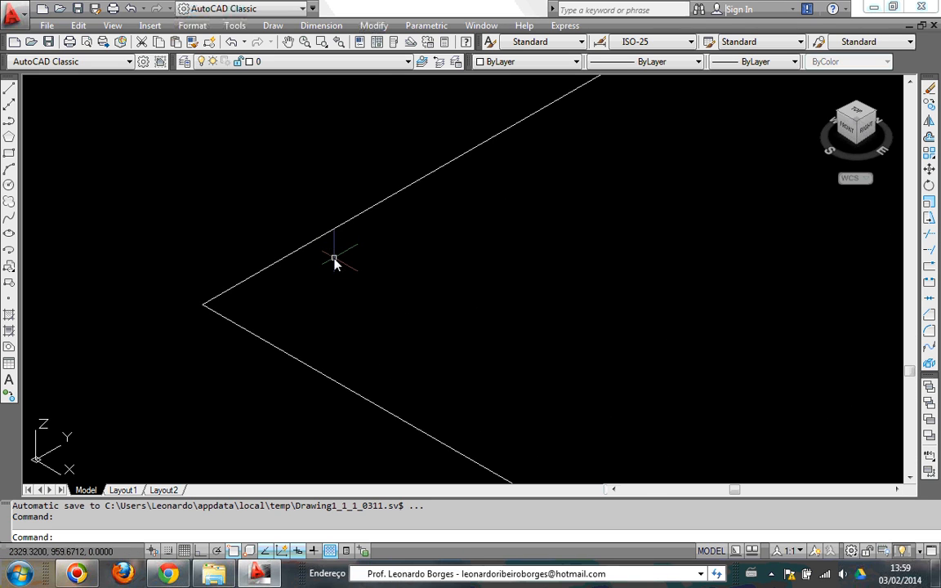
{"action": "scroll", "coordinate": [336, 260], "scroll_direction": "down", "scroll_amount": 5}
{"action": "scroll", "coordinate": [327, 267], "scroll_direction": "down", "scroll_amount": 3}
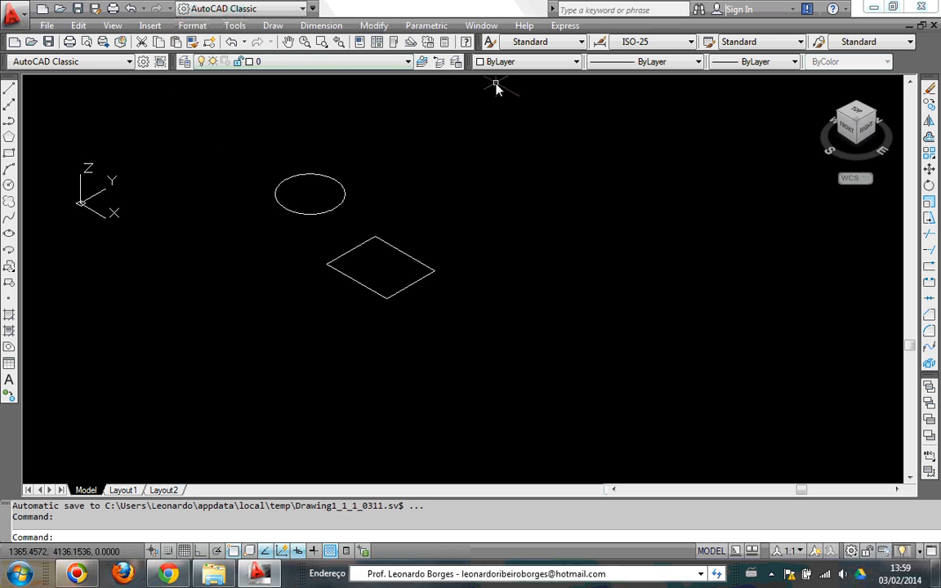
{"action": "left_click", "coordinate": [866, 180]}
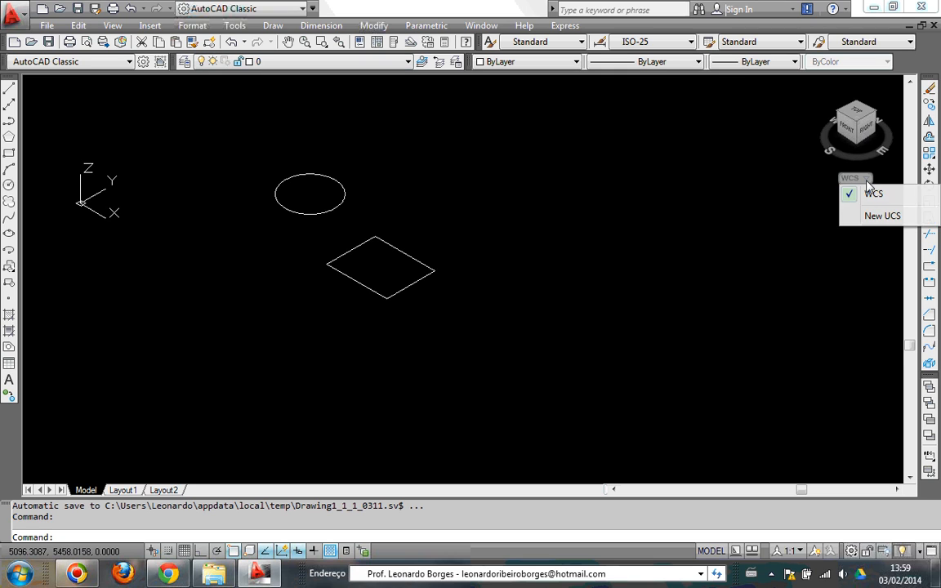
{"action": "left_click", "coordinate": [520, 261]}
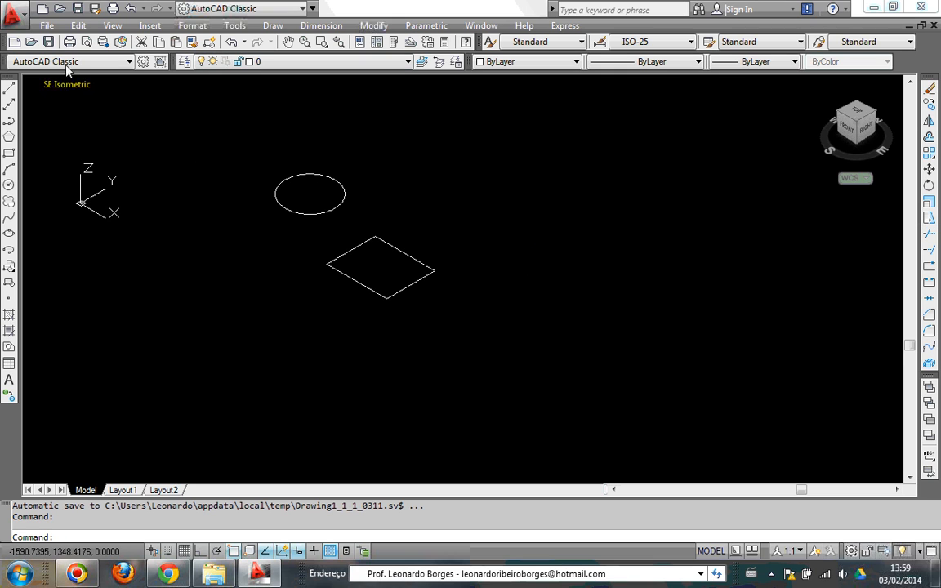
- Switch the model space to the Top view and show the whole circle and rectangle
{"action": "left_click", "coordinate": [111, 26]}
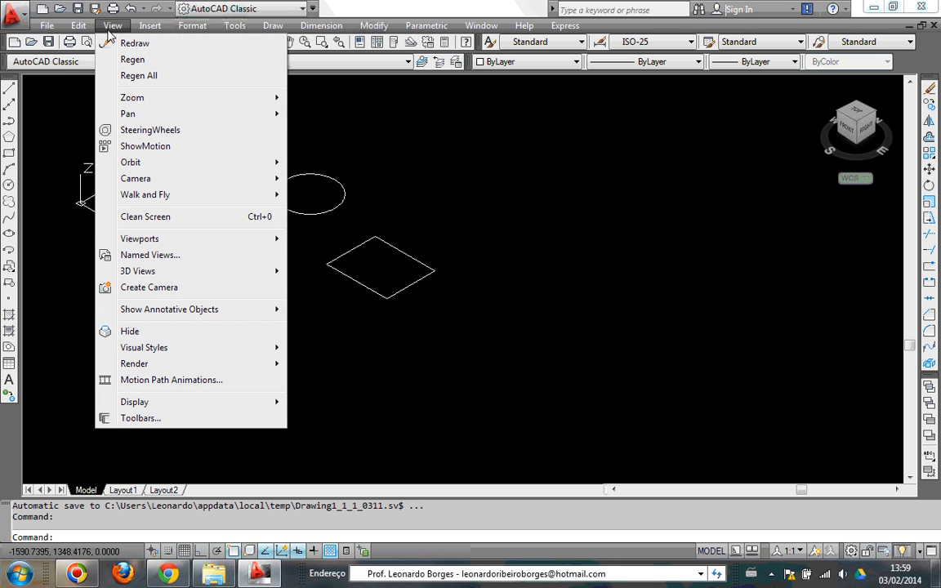
{"action": "mouse_move", "coordinate": [174, 273]}
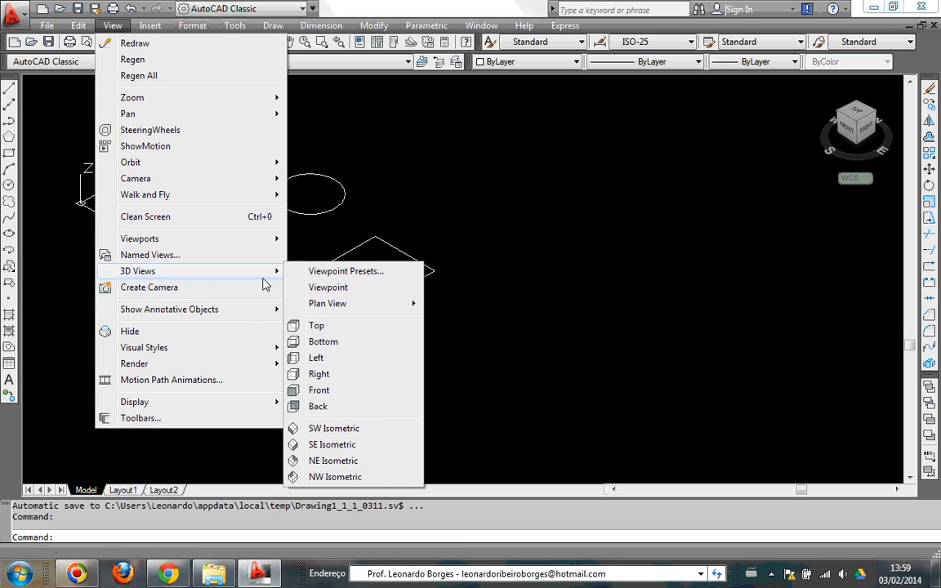
{"action": "left_click", "coordinate": [330, 328]}
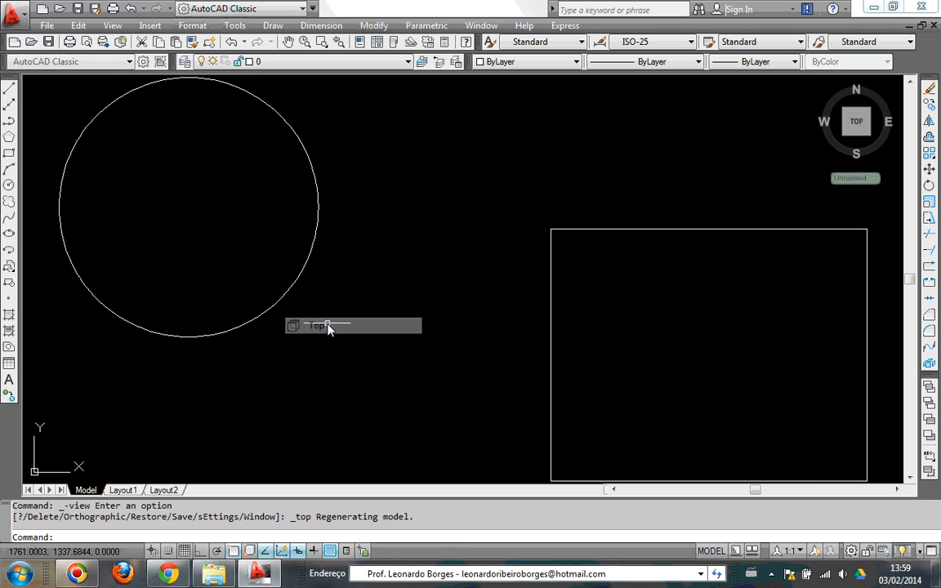
{"action": "scroll", "coordinate": [343, 321], "scroll_direction": "down", "scroll_amount": 2}
{"action": "scroll", "coordinate": [346, 319], "scroll_direction": "down", "scroll_amount": 2}
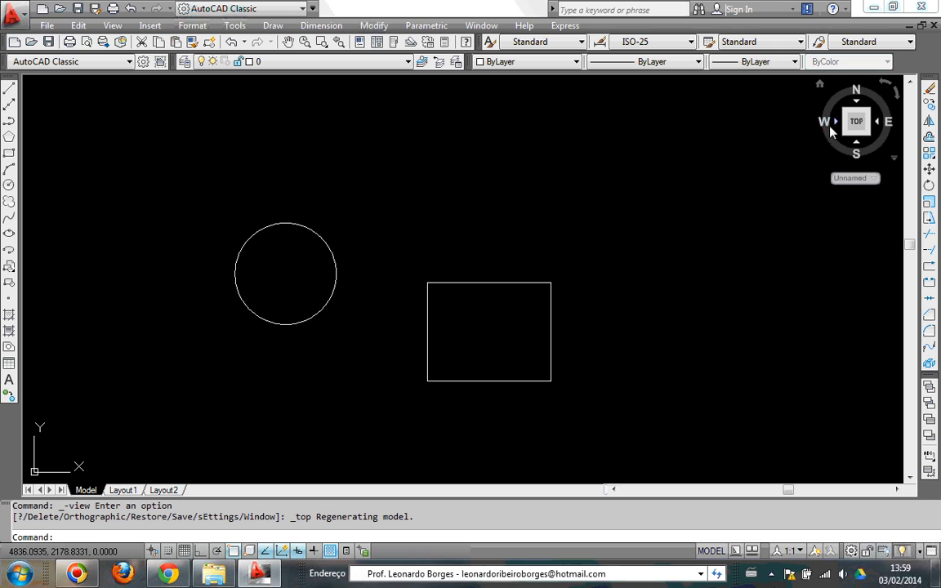
{"action": "scroll", "coordinate": [651, 247], "scroll_direction": "down", "scroll_amount": 1}
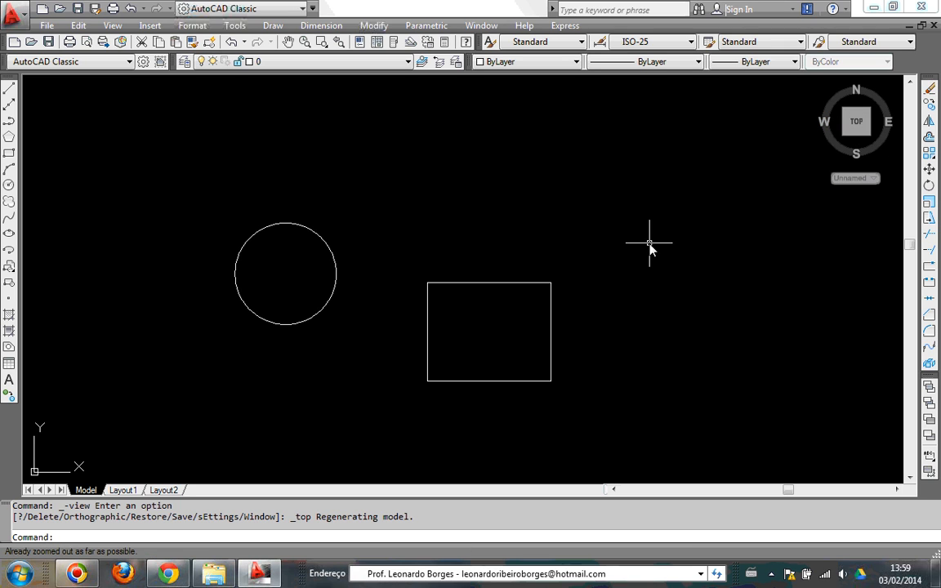
- Erase the circle and the rectangle together with one window selection around both
{"action": "left_click", "coordinate": [185, 199]}
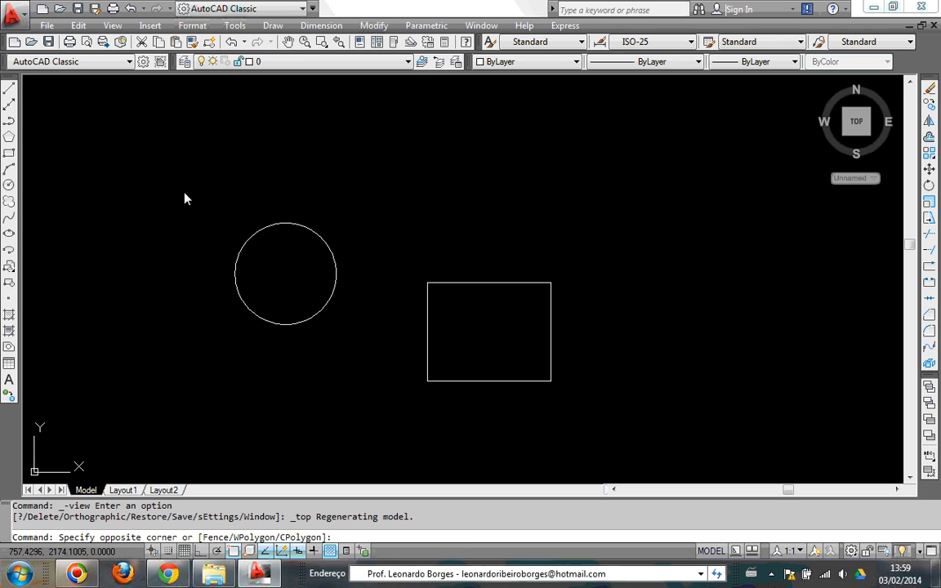
{"action": "left_click", "coordinate": [626, 431]}
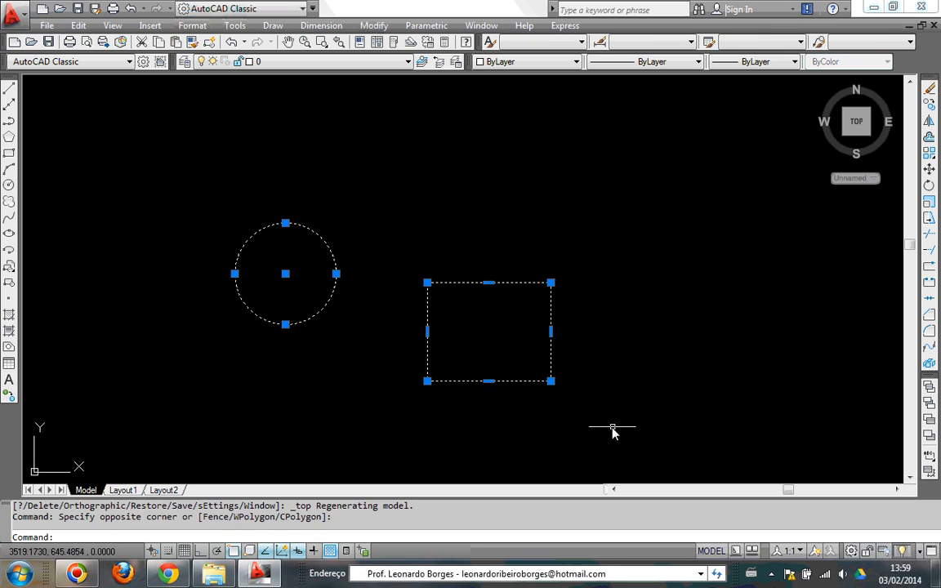
{"action": "key", "text": "Delete"}
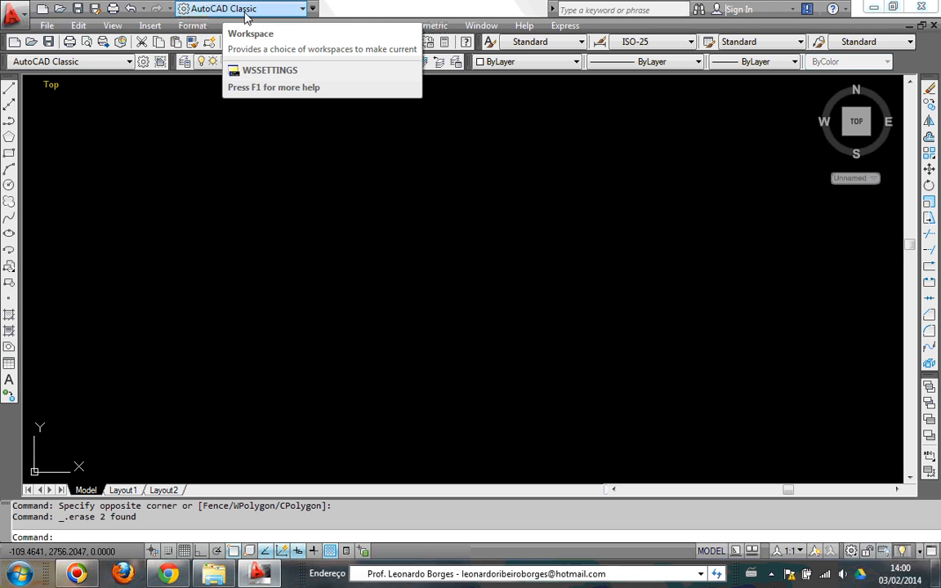
- Review the available workspaces in both workspace selectors and keep AutoCAD Classic as the current one
{"action": "left_click", "coordinate": [302, 9]}
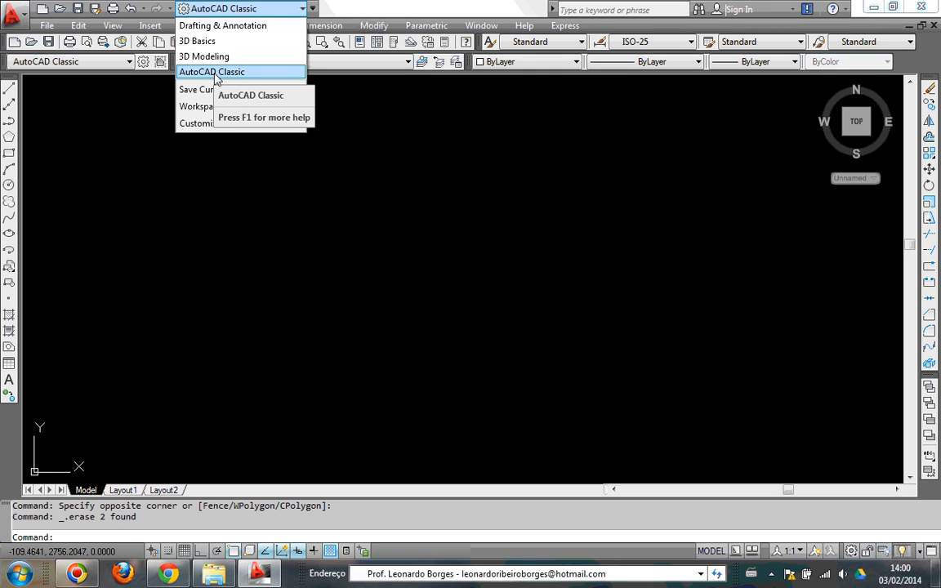
{"action": "left_click", "coordinate": [300, 12]}
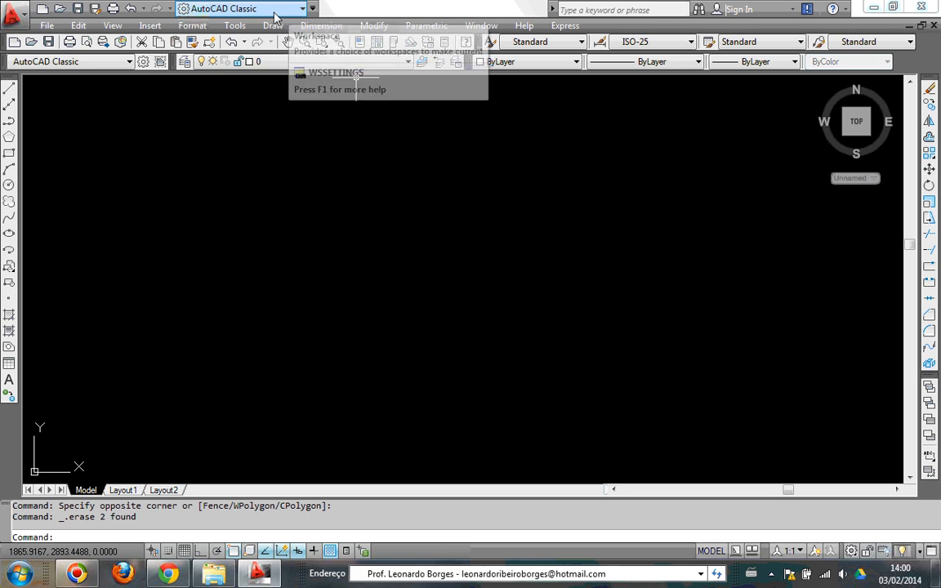
{"action": "left_click", "coordinate": [853, 554]}
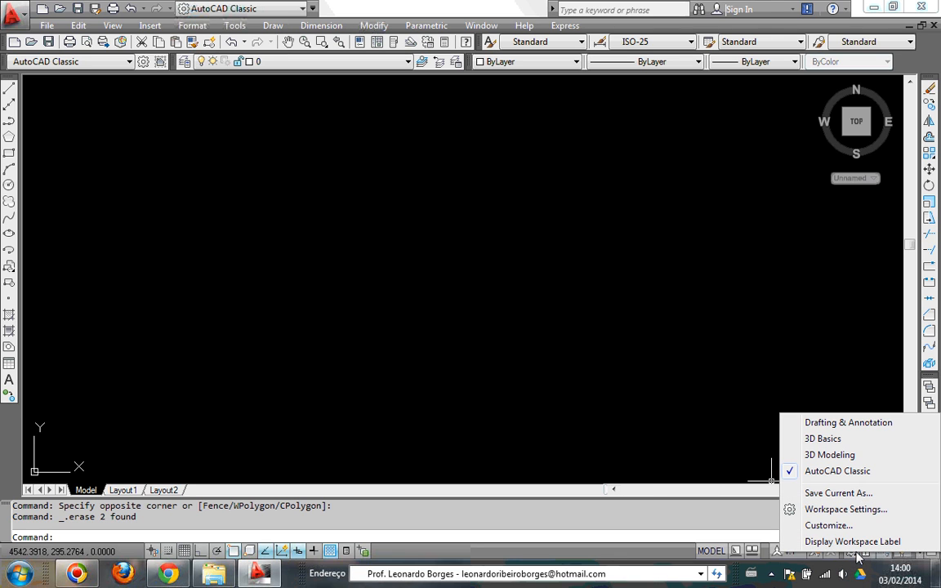
{"action": "left_click", "coordinate": [688, 453]}
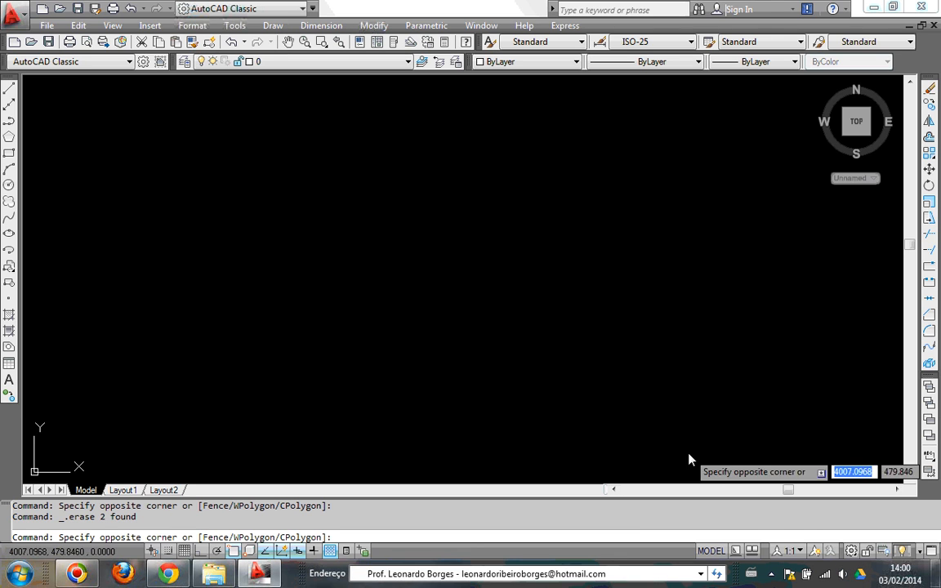
{"action": "left_click", "coordinate": [852, 554]}
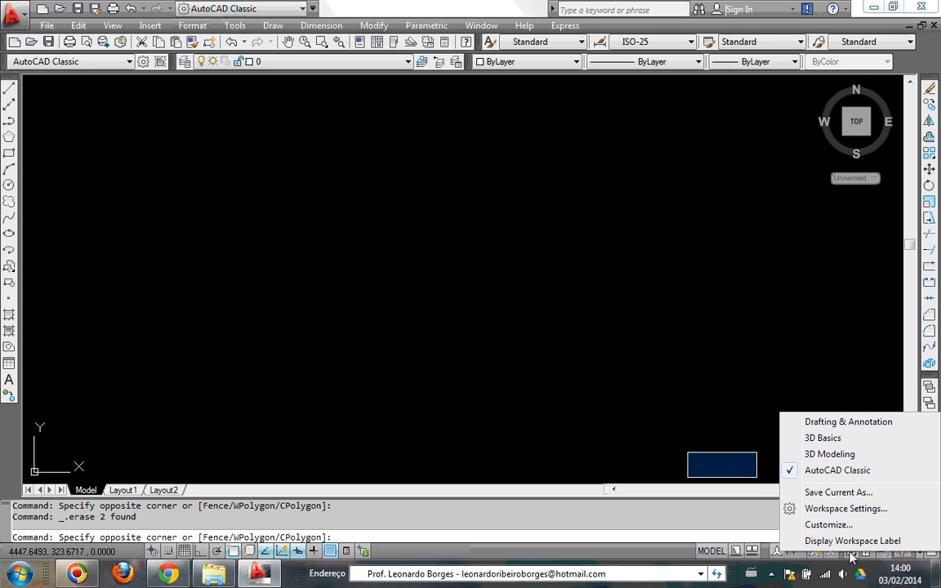
{"action": "left_click", "coordinate": [830, 472]}
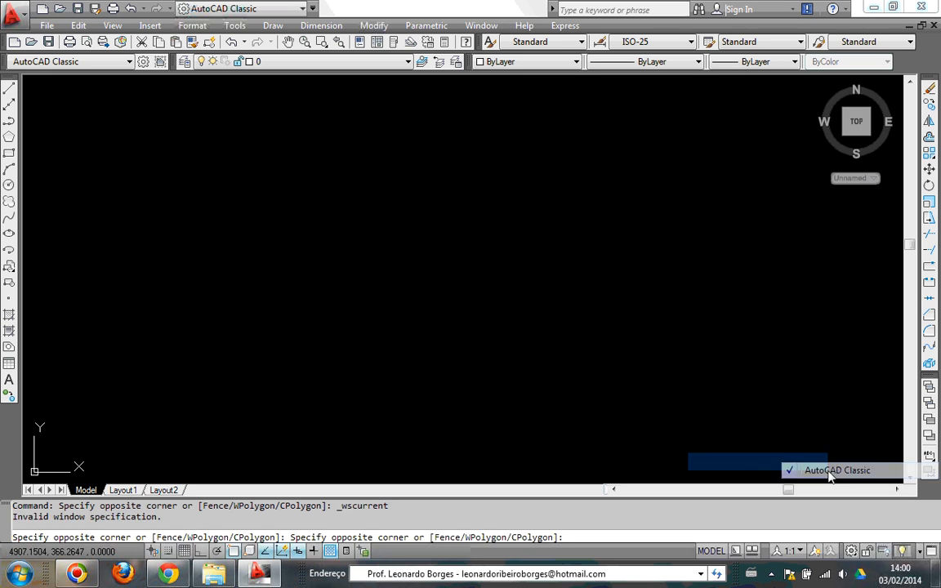
{"action": "left_click", "coordinate": [788, 425]}
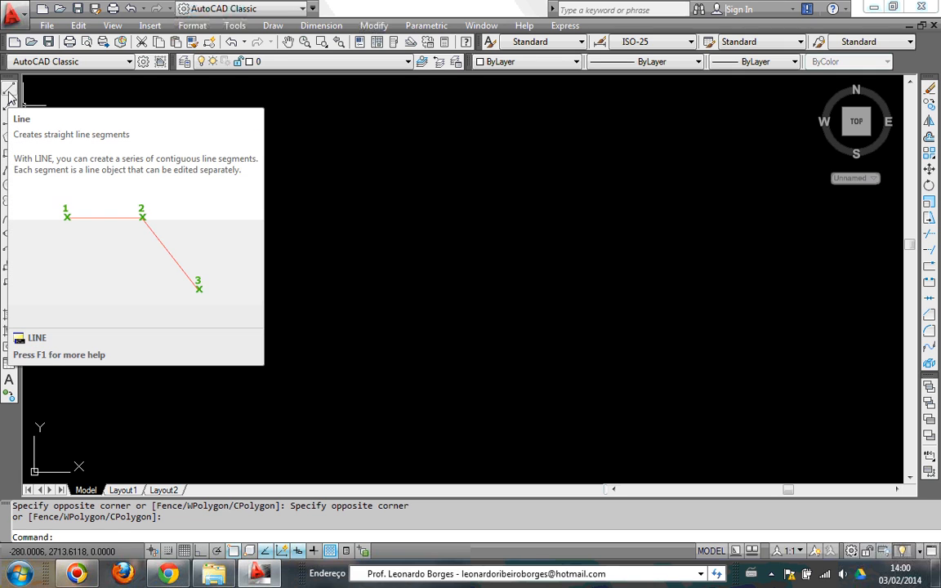
- Draw an open zigzag chain of seven connected line segments across the upper part of the drawing area
{"action": "left_click", "coordinate": [10, 92]}
{"action": "left_click", "coordinate": [83, 104]}
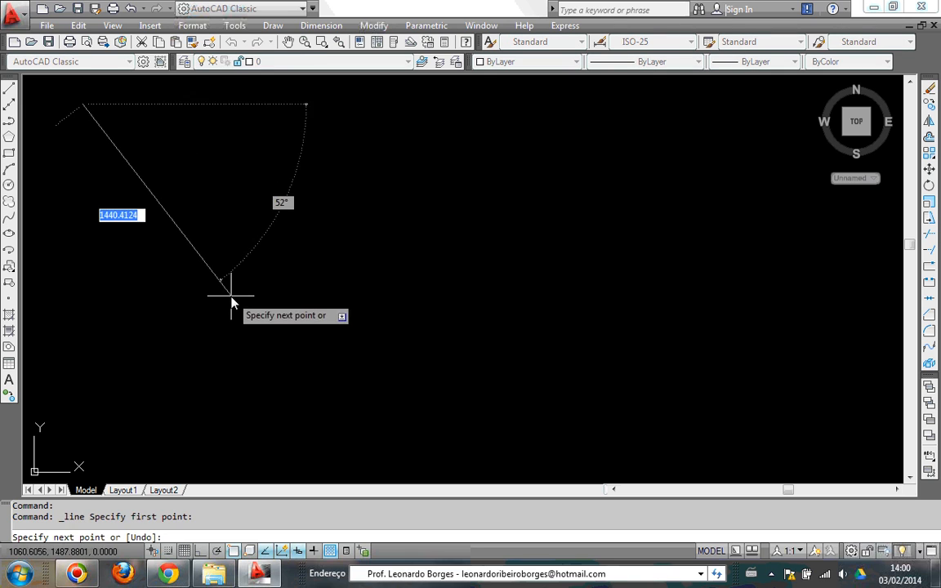
{"action": "left_click", "coordinate": [231, 295]}
{"action": "left_click", "coordinate": [364, 268]}
{"action": "left_click", "coordinate": [361, 190]}
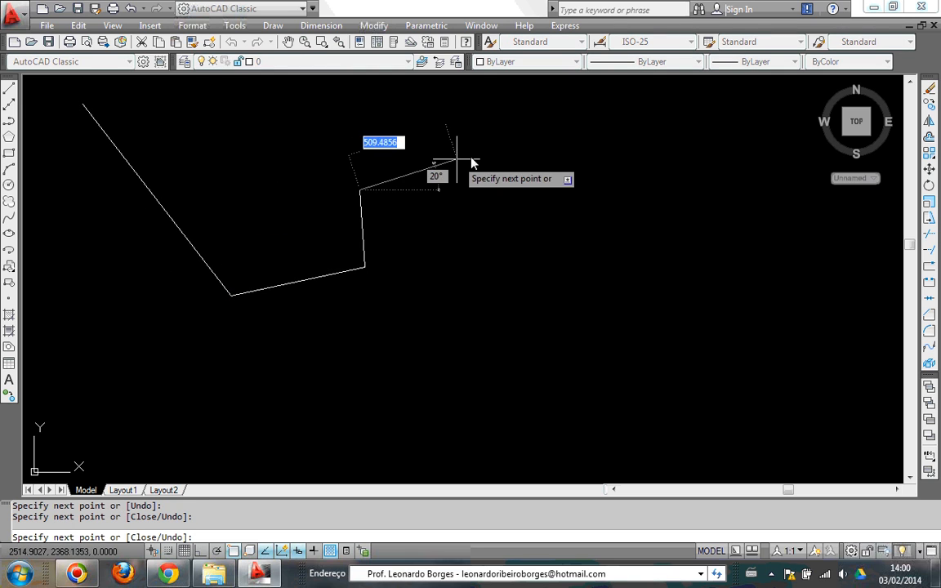
{"action": "left_click", "coordinate": [475, 156]}
{"action": "left_click", "coordinate": [530, 236]}
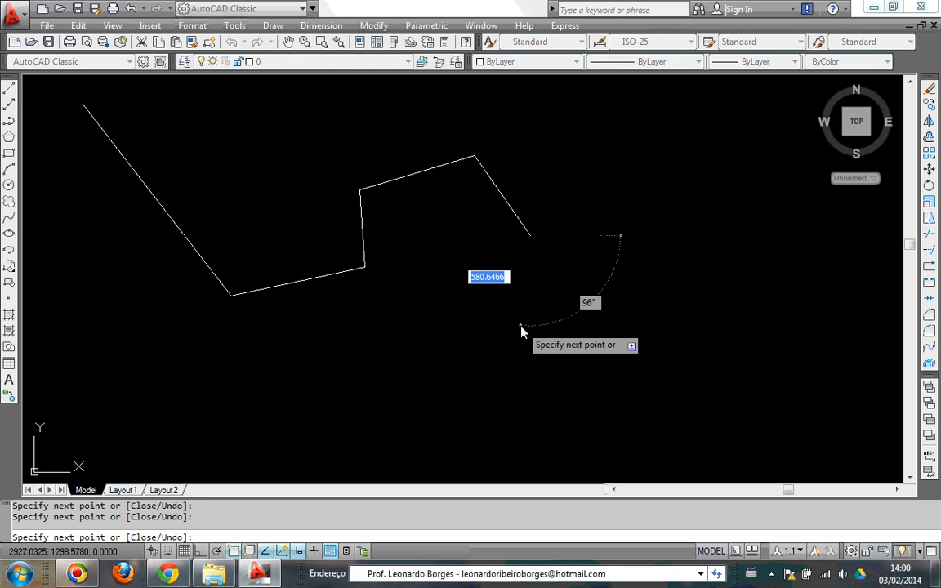
{"action": "left_click", "coordinate": [521, 325]}
{"action": "left_click", "coordinate": [580, 332]}
{"action": "key", "text": "Return"}
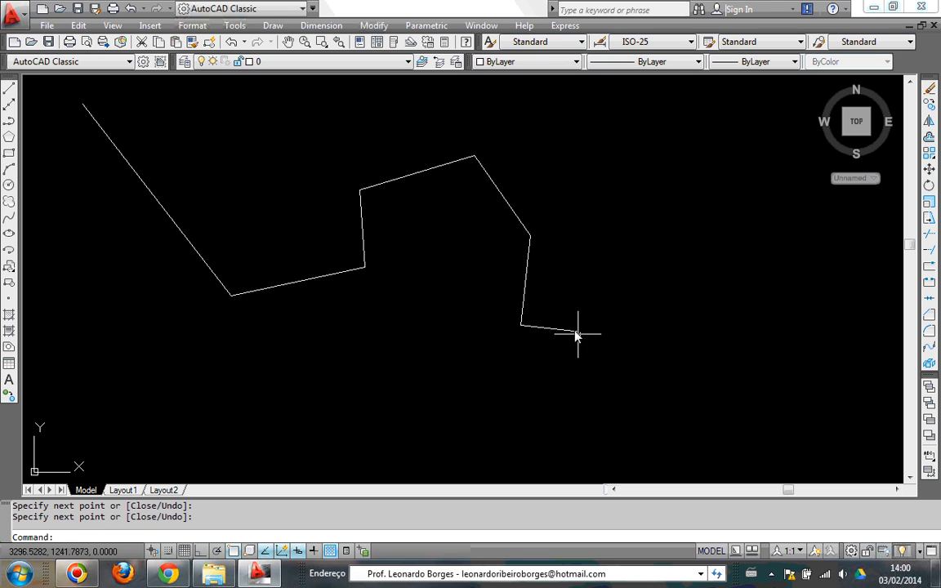
- Draw a 5-sided polygon, inscribed in a circle, below the first segment of the zigzag line
{"action": "left_click", "coordinate": [10, 138]}
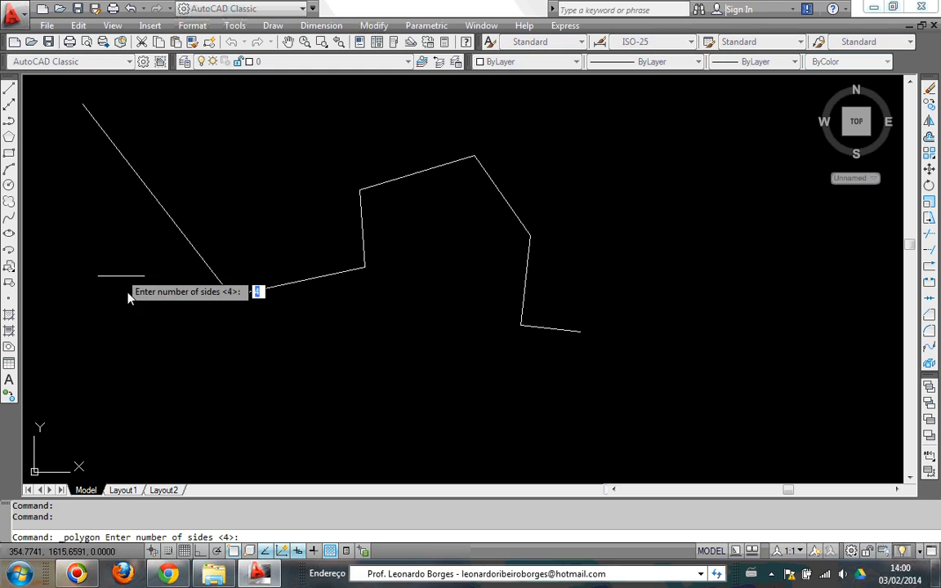
{"action": "type", "text": "5"}
{"action": "key", "text": "Return"}
{"action": "left_click", "coordinate": [163, 358]}
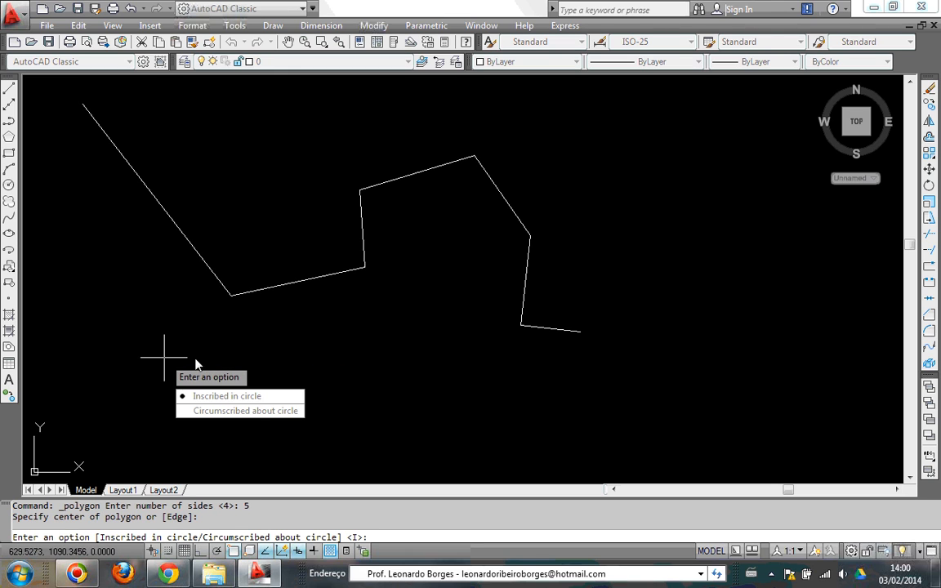
{"action": "left_click", "coordinate": [229, 396]}
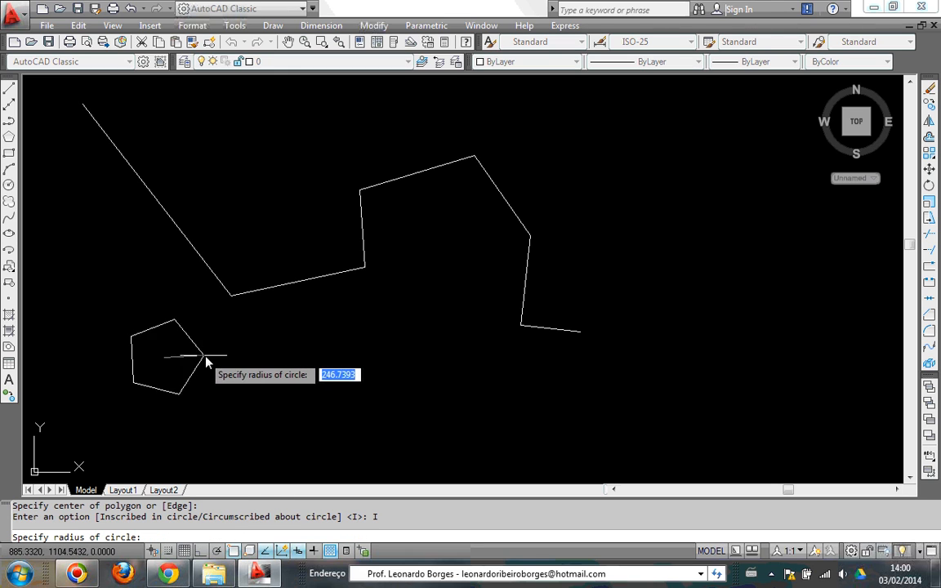
{"action": "left_click", "coordinate": [238, 362]}
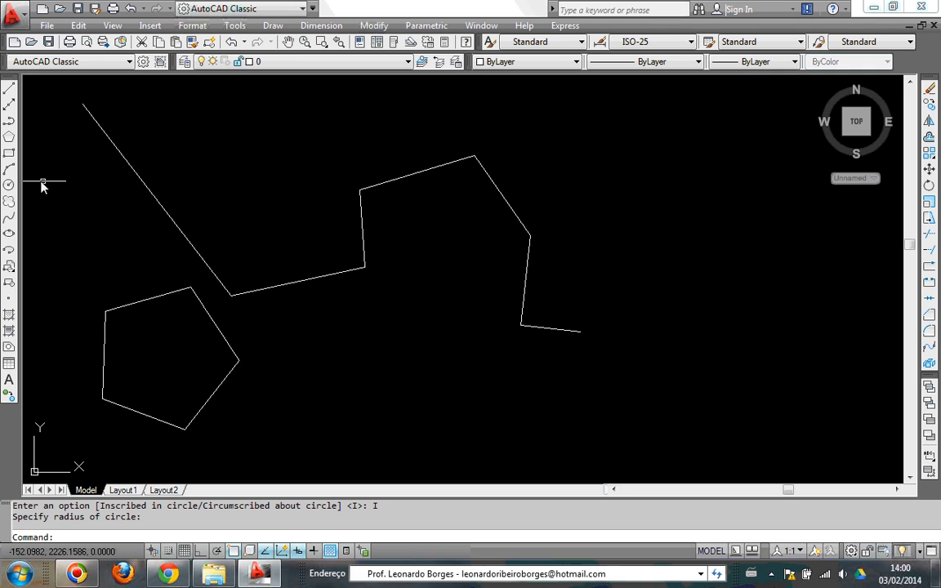
- Draw a rectangle about 706 units wide above the second zigzag segment, between the first segment and the peak
{"action": "left_click", "coordinate": [8, 153]}
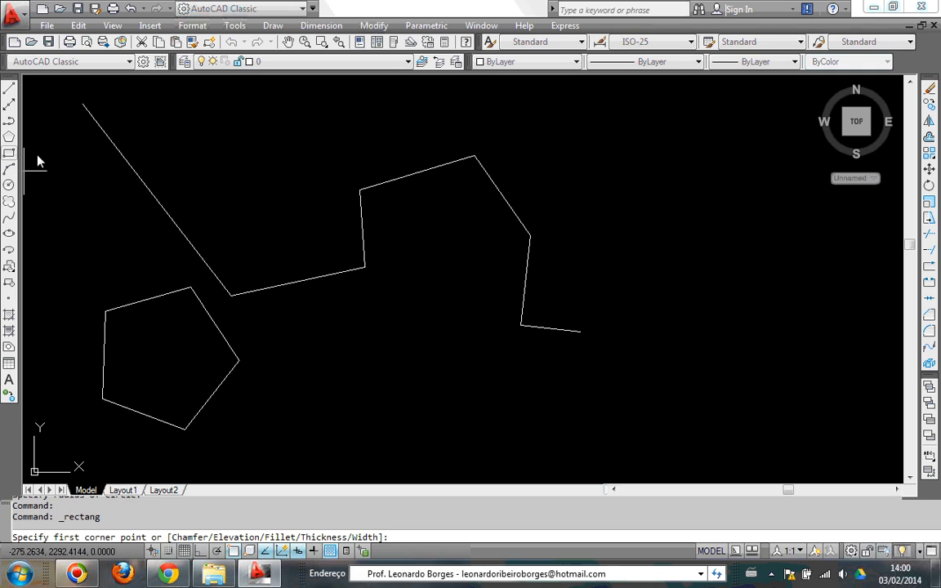
{"action": "left_click", "coordinate": [216, 150]}
{"action": "left_click", "coordinate": [325, 223]}
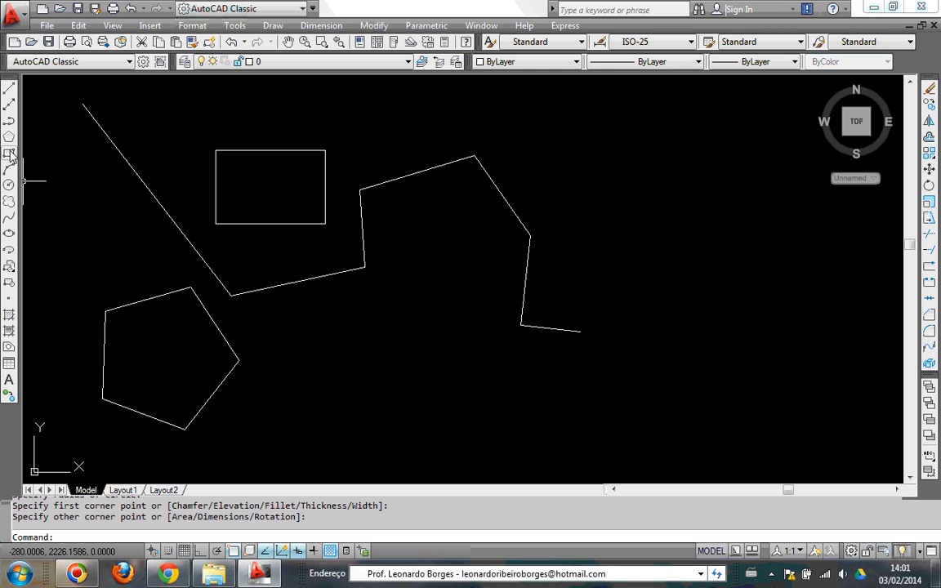
- Draw a circle with a radius of about 455 units below the zigzag line, near its last segment
{"action": "left_click", "coordinate": [8, 185]}
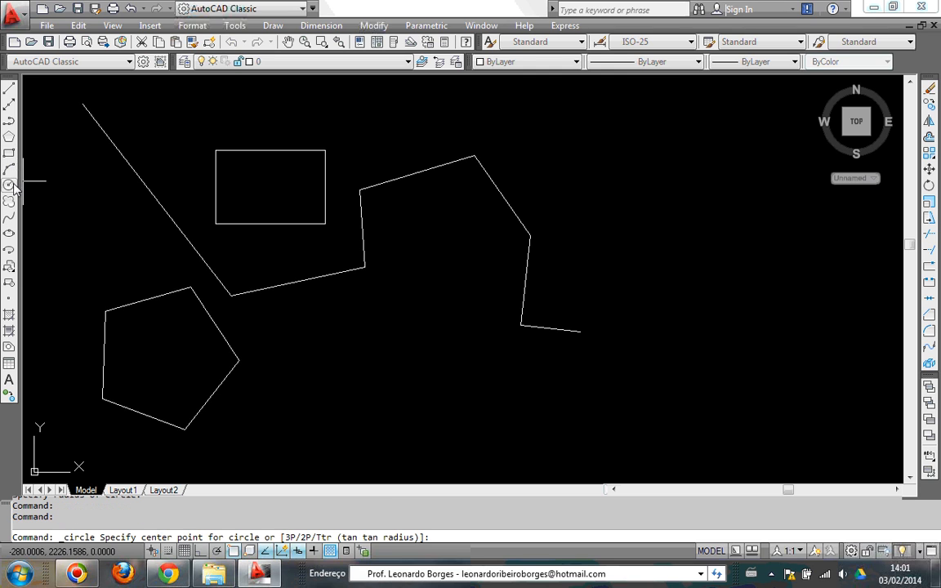
{"action": "left_click", "coordinate": [446, 372]}
{"action": "left_click", "coordinate": [515, 373]}
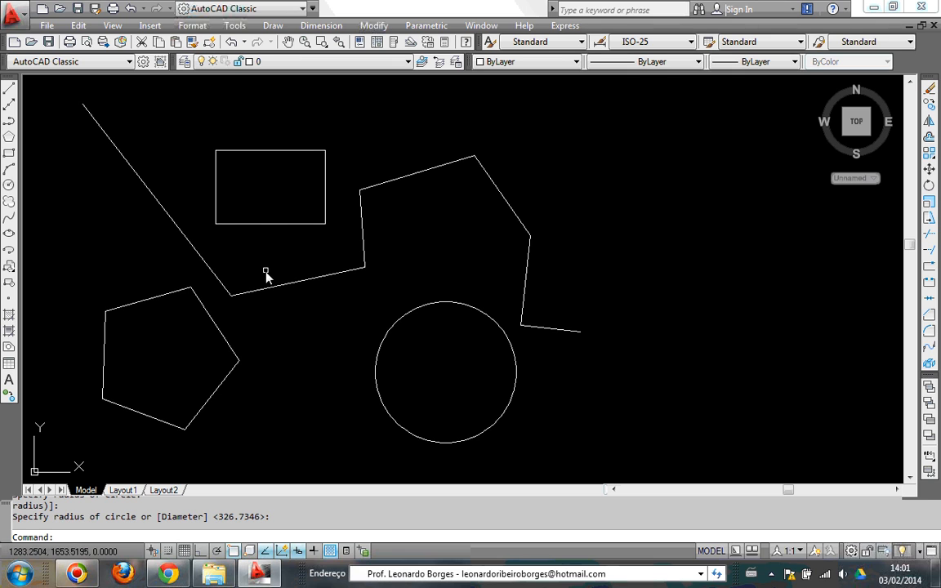
- Stretch the free upper end of the first zigzag segment down to just above the pentagon
{"action": "left_click", "coordinate": [155, 202]}
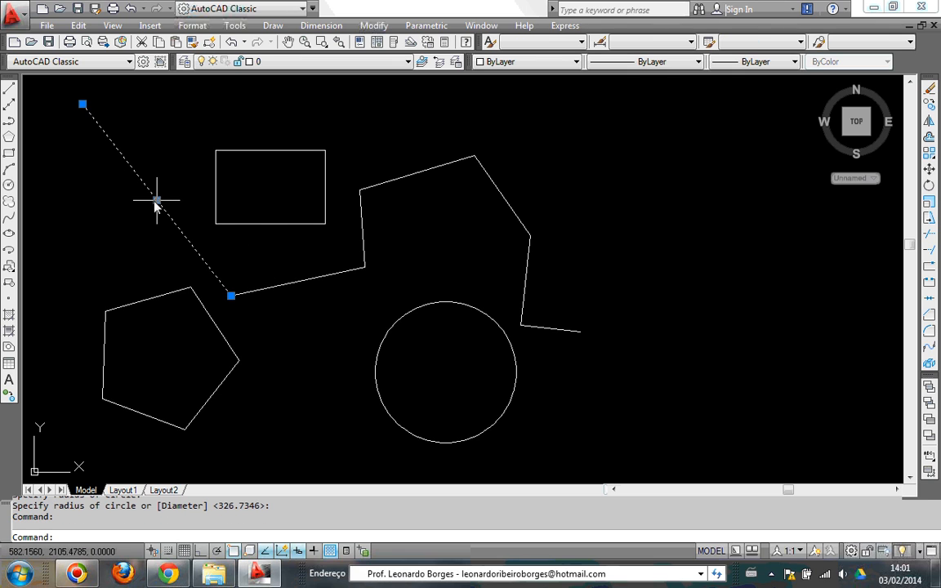
{"action": "left_click", "coordinate": [82, 104]}
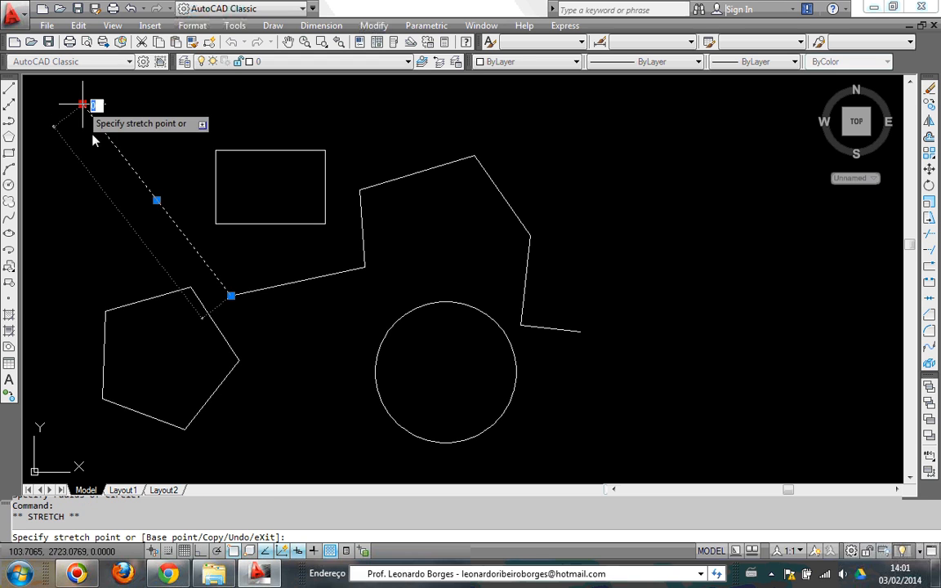
{"action": "left_click", "coordinate": [121, 248]}
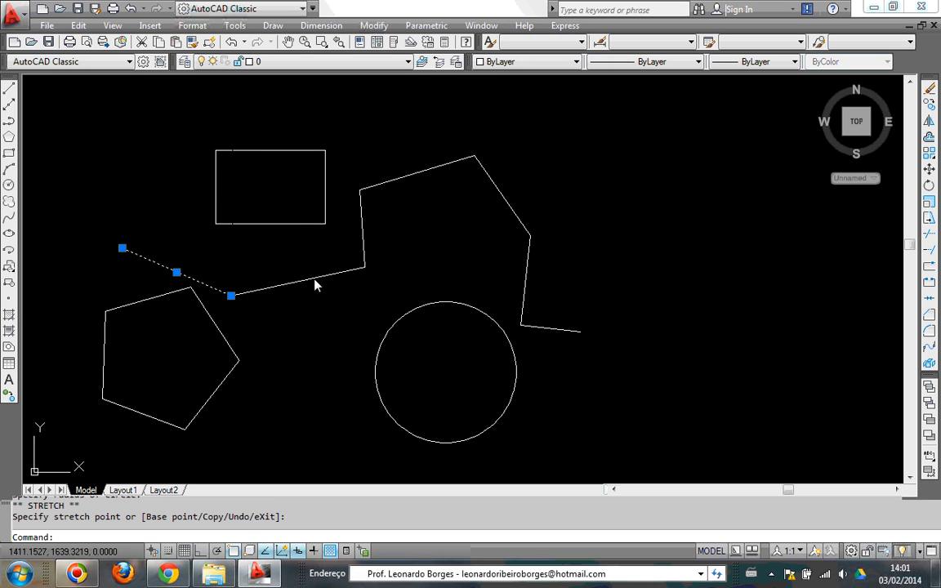
- Reshape the rectangle into a tall trapezoid by stretching both upper corners outward and its bottom edge down between the pentagon and the circle
{"action": "left_click", "coordinate": [325, 175]}
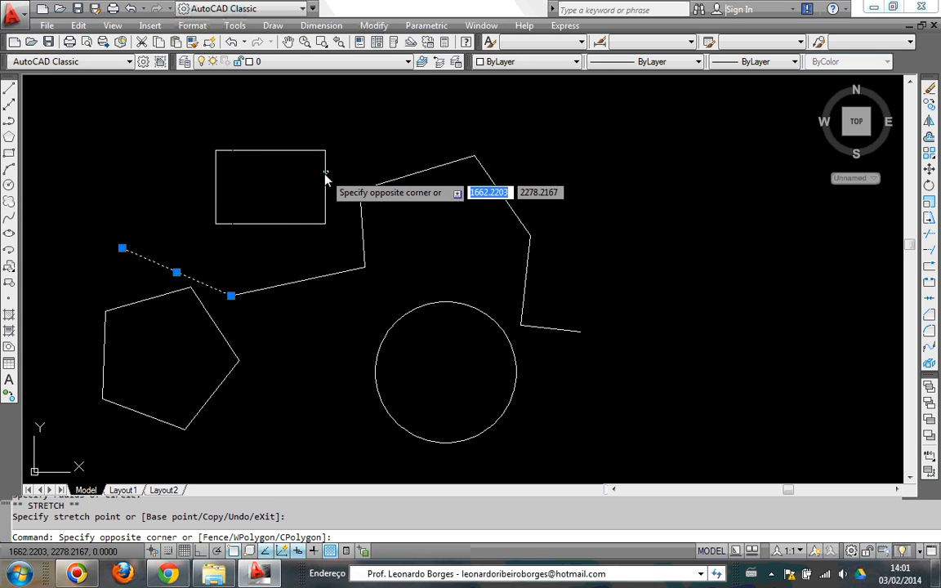
{"action": "left_click", "coordinate": [325, 173]}
{"action": "left_click", "coordinate": [325, 151]}
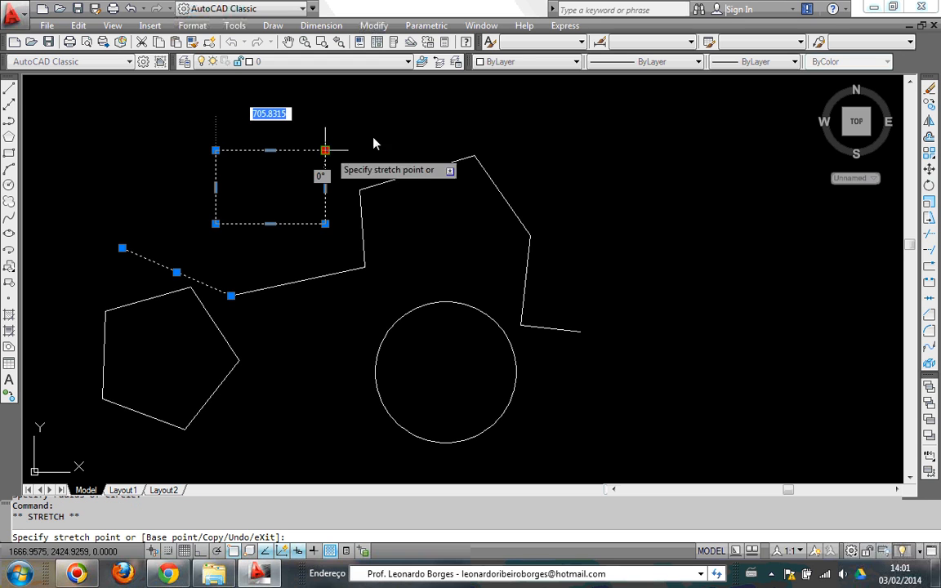
{"action": "left_click", "coordinate": [435, 116]}
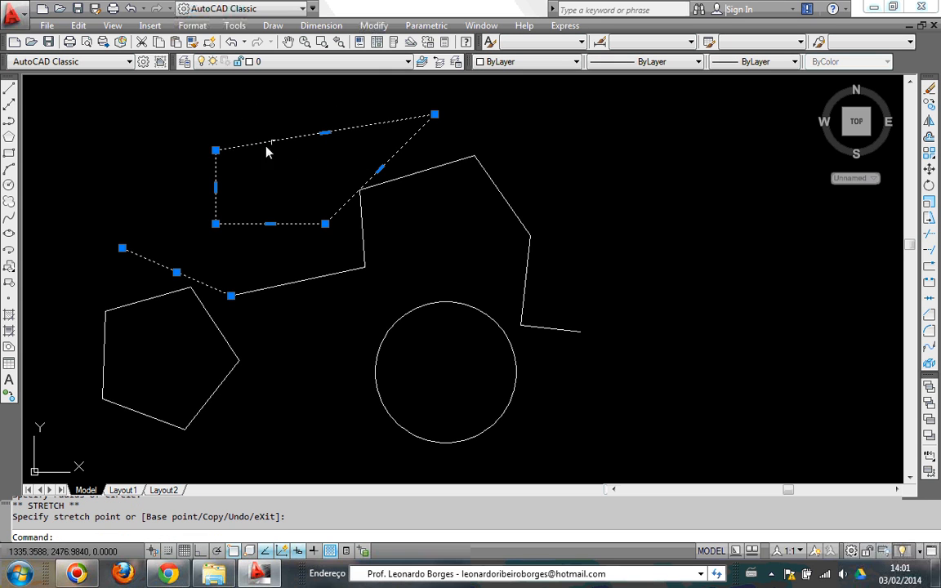
{"action": "left_click", "coordinate": [217, 150]}
{"action": "left_click", "coordinate": [120, 108]}
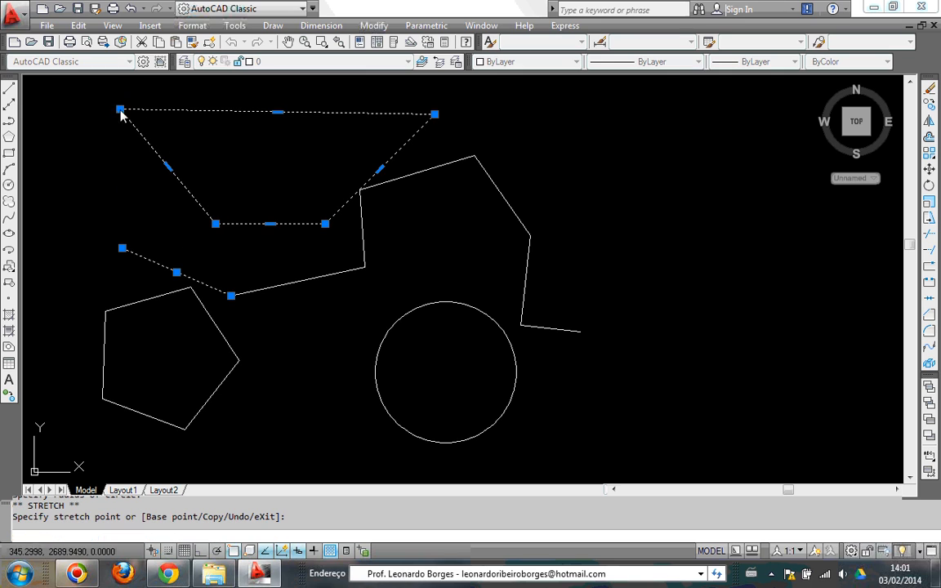
{"action": "left_click", "coordinate": [271, 223]}
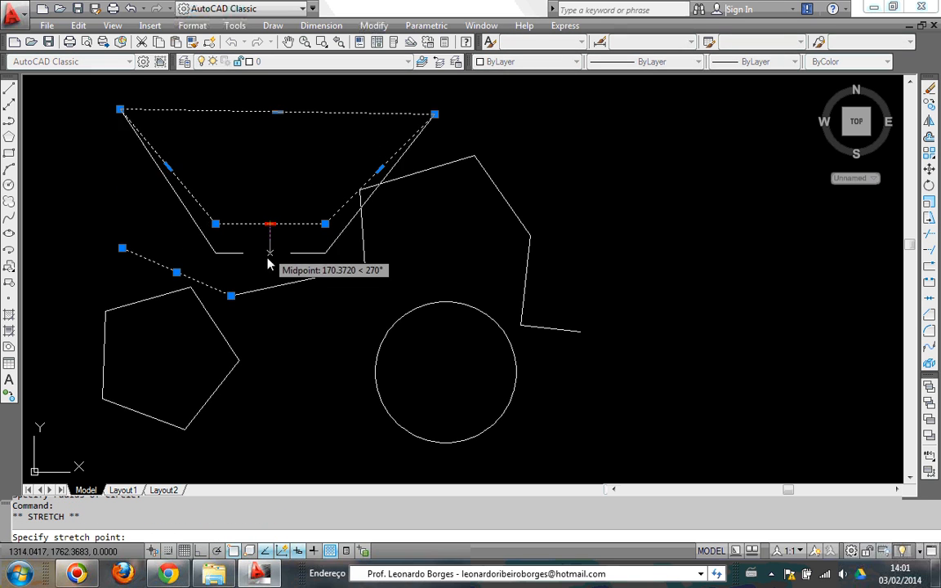
{"action": "left_click", "coordinate": [284, 412]}
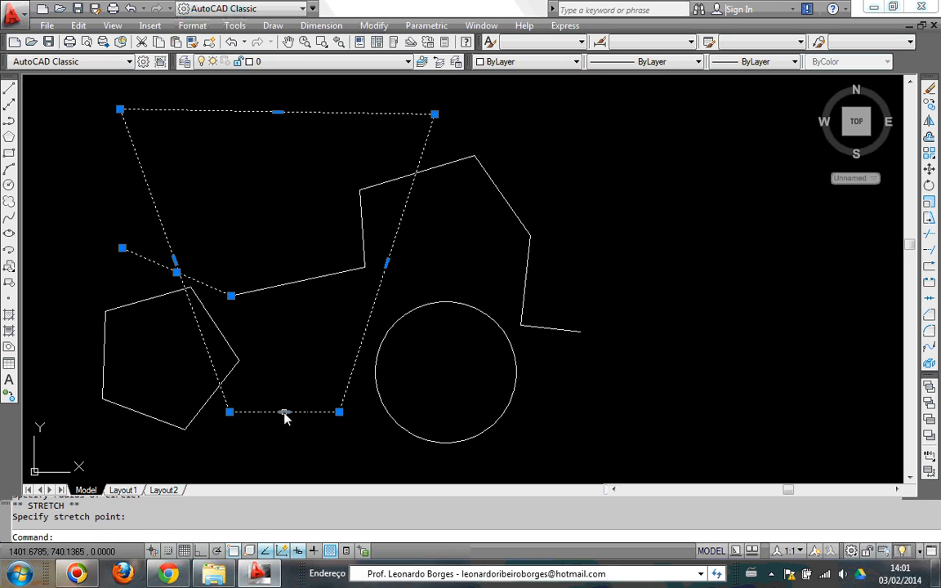
- Move the circle by its centre grip up beside the zigzag's end, and enlarge it by stretching its lower quadrant downward
{"action": "left_click", "coordinate": [460, 308]}
{"action": "left_click", "coordinate": [447, 374]}
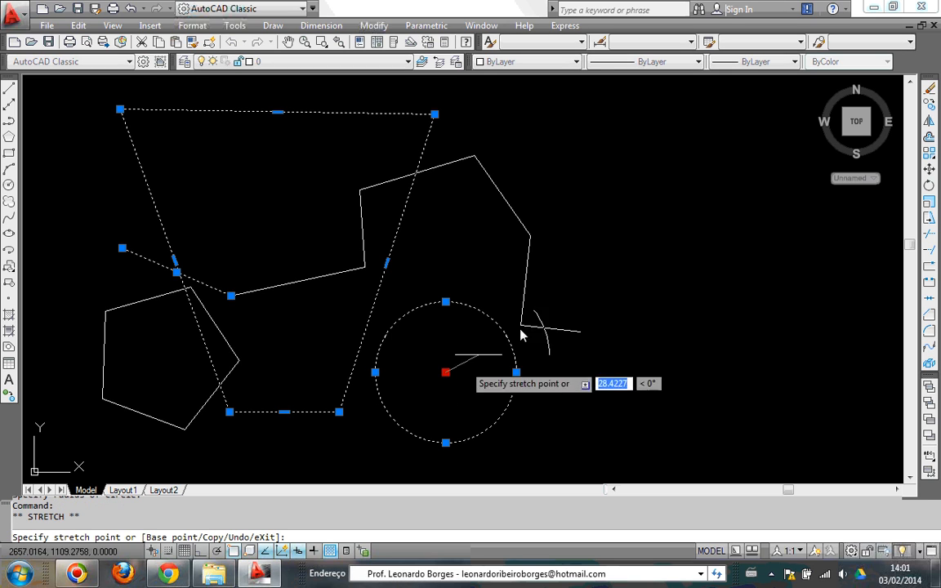
{"action": "left_click", "coordinate": [636, 261]}
{"action": "left_click", "coordinate": [636, 331]}
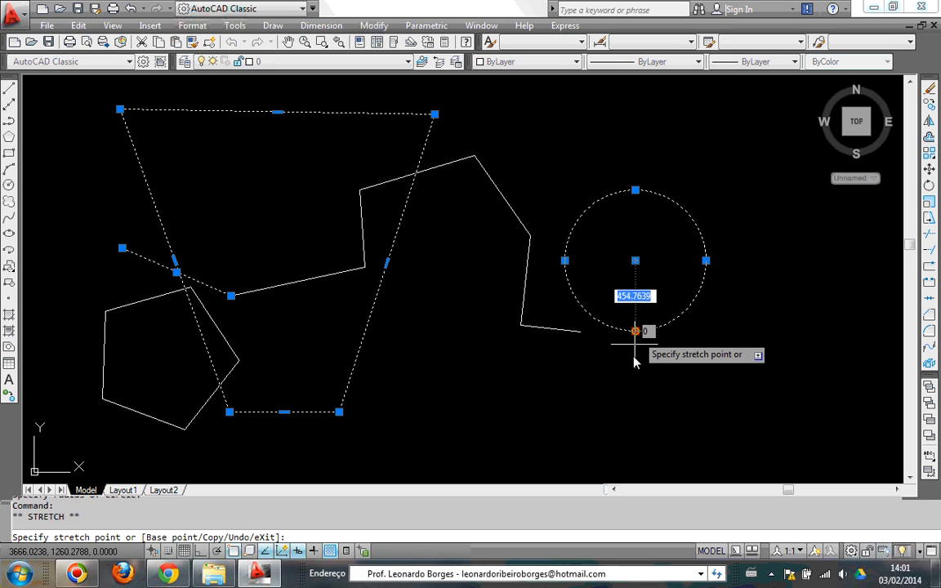
{"action": "left_click", "coordinate": [634, 391]}
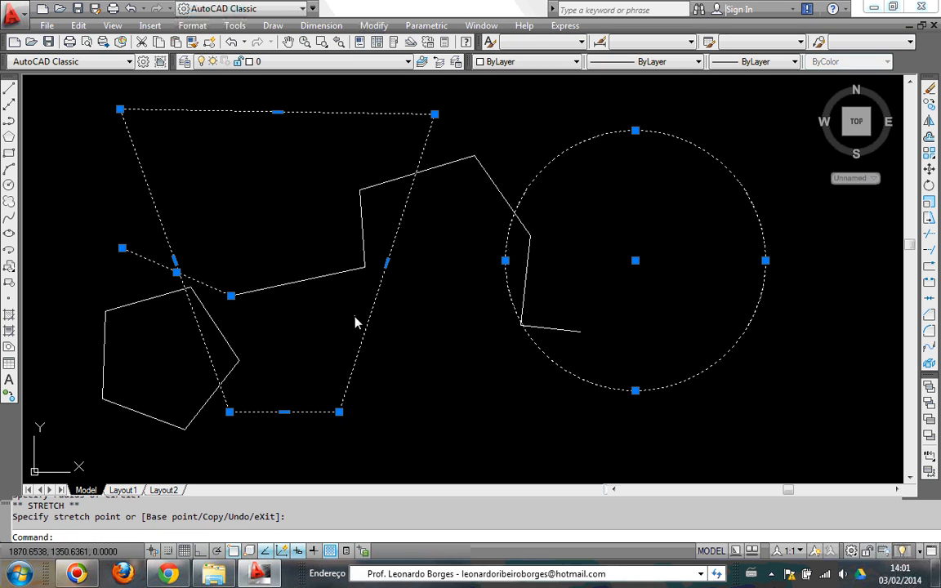
- Stretch the pentagon's bottom edge up through the shape to a position above the second zigzag segment
{"action": "left_click", "coordinate": [188, 427]}
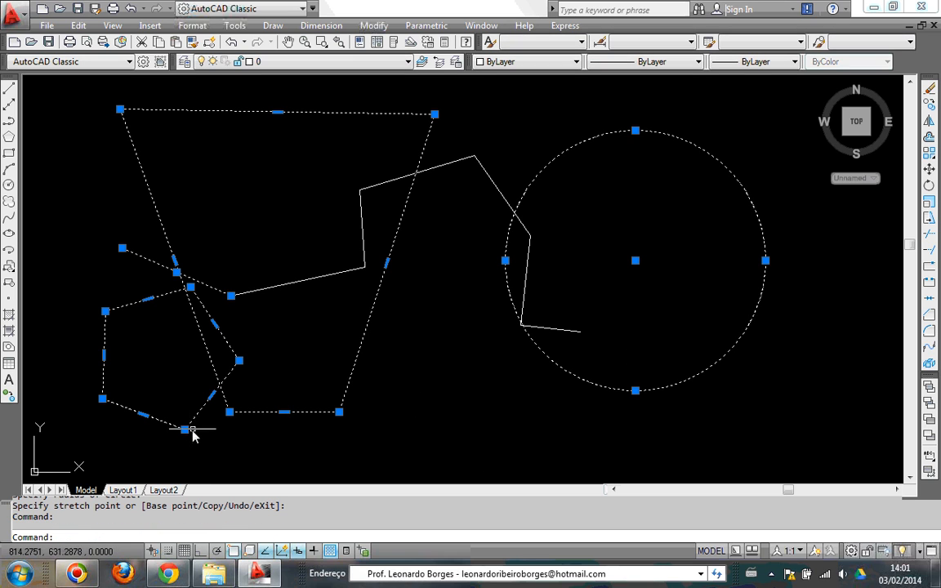
{"action": "left_click", "coordinate": [143, 415]}
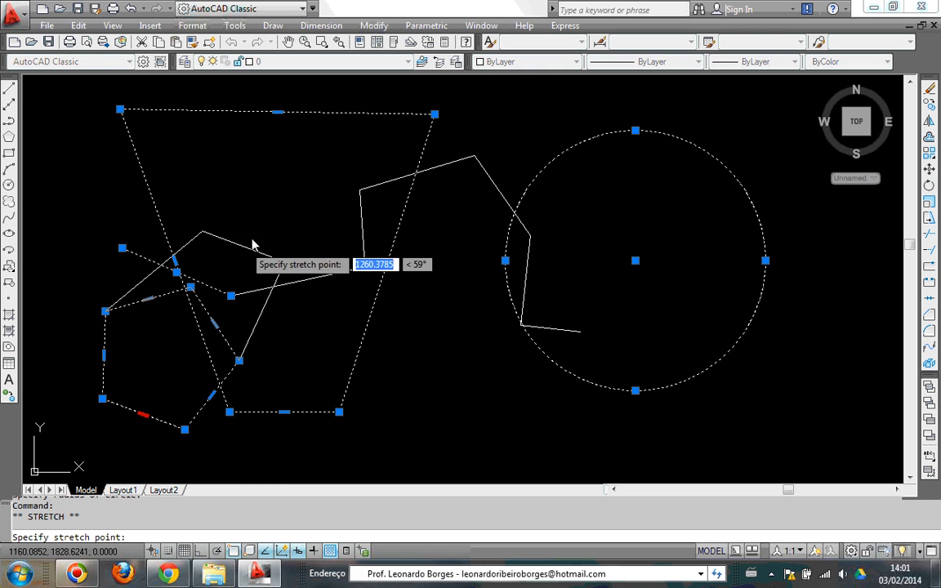
{"action": "left_click", "coordinate": [286, 214]}
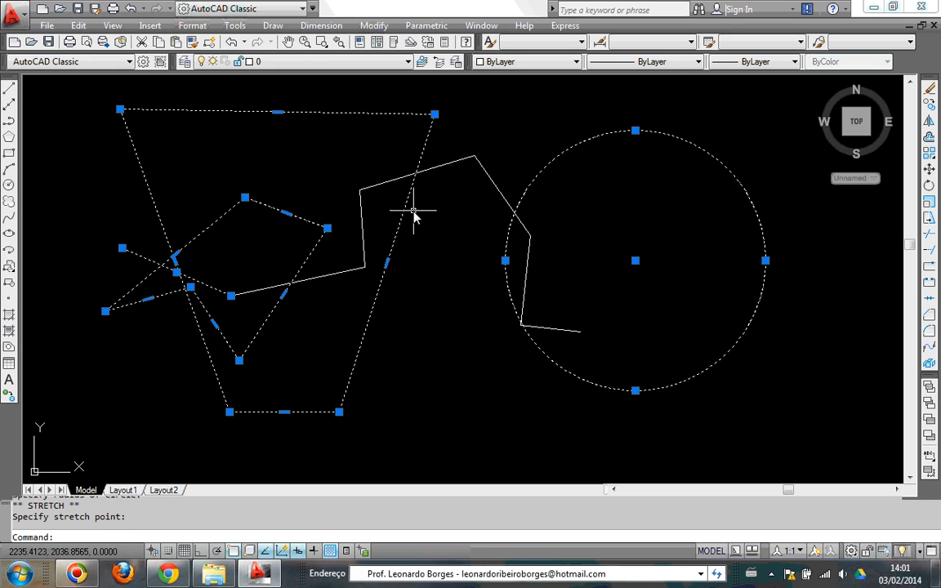
- Erase the four selected objects and the remaining zigzag segments, and undo both erasures
{"action": "key", "text": "Delete"}
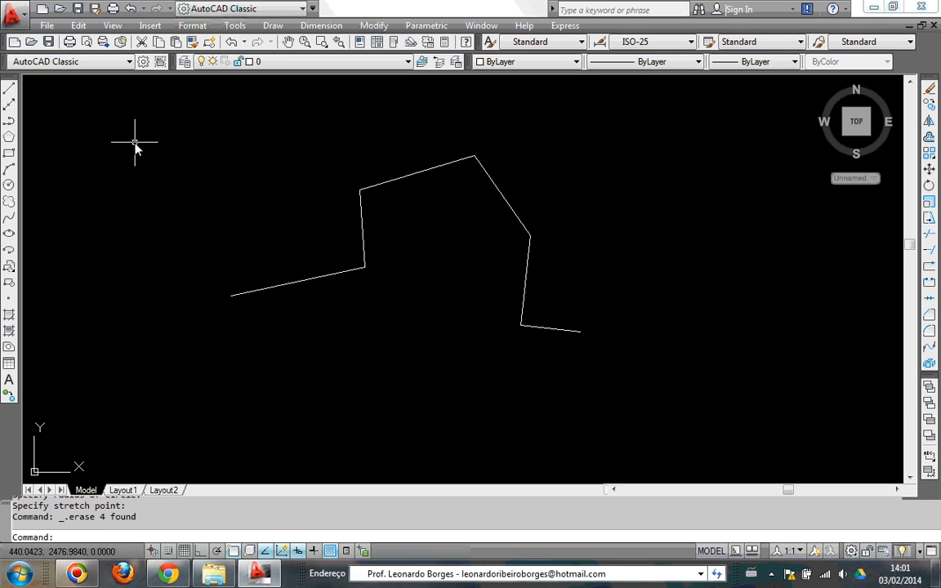
{"action": "left_click", "coordinate": [135, 143]}
{"action": "left_click", "coordinate": [699, 395]}
{"action": "key", "text": "Delete"}
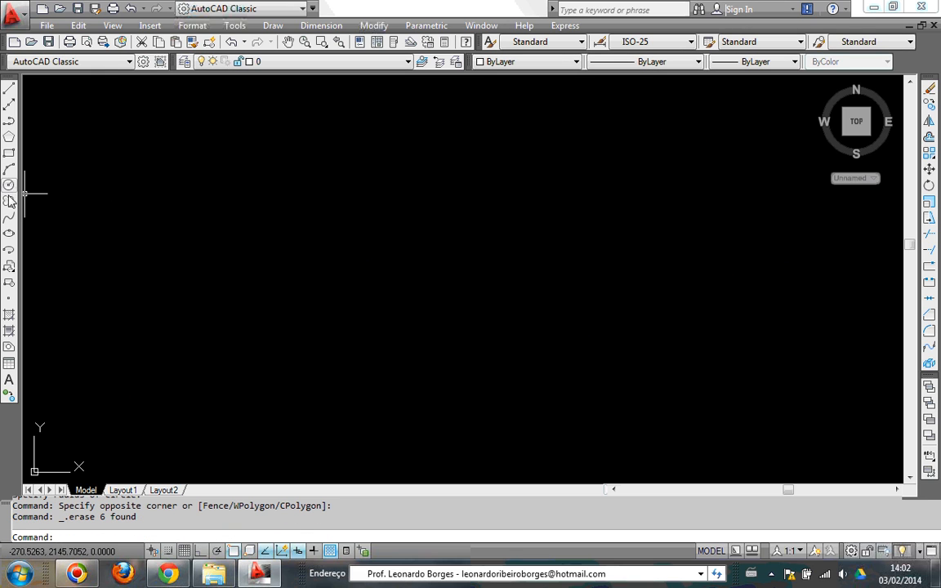
{"action": "key", "text": "ctrl+z"}
{"action": "key", "text": "ctrl+z"}
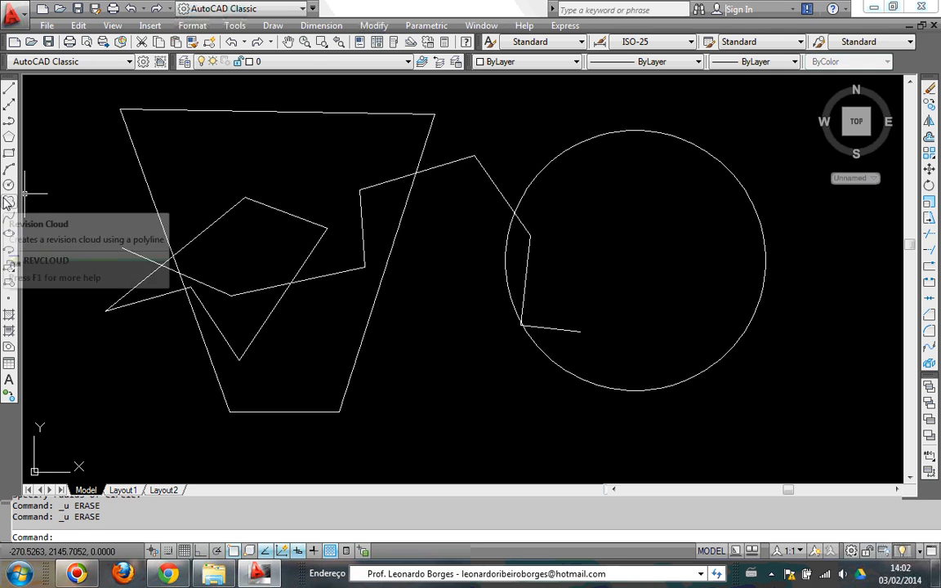
- Erase the circle and the trapezoid one at a time, and undo both erasures
{"action": "left_click", "coordinate": [602, 141]}
{"action": "key", "text": "Delete"}
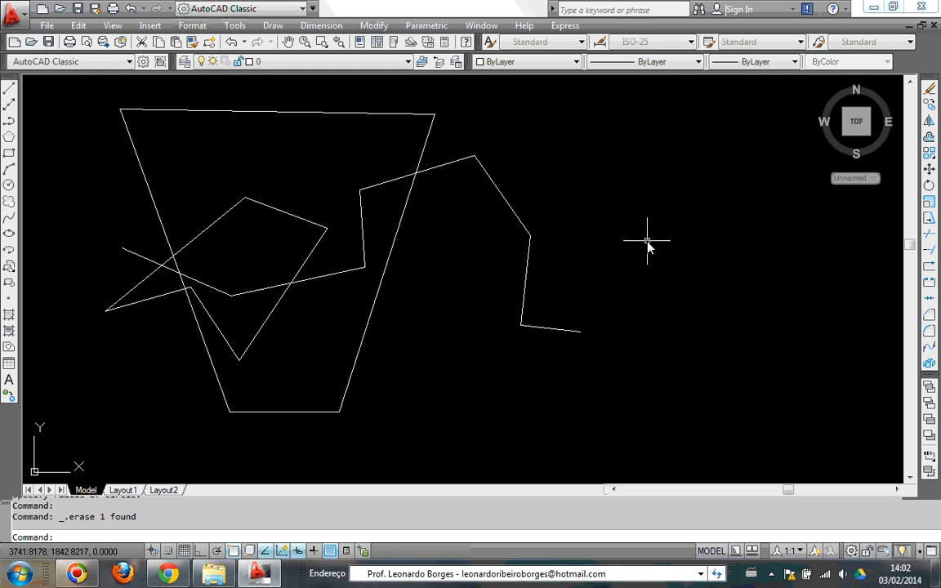
{"action": "left_click", "coordinate": [282, 112]}
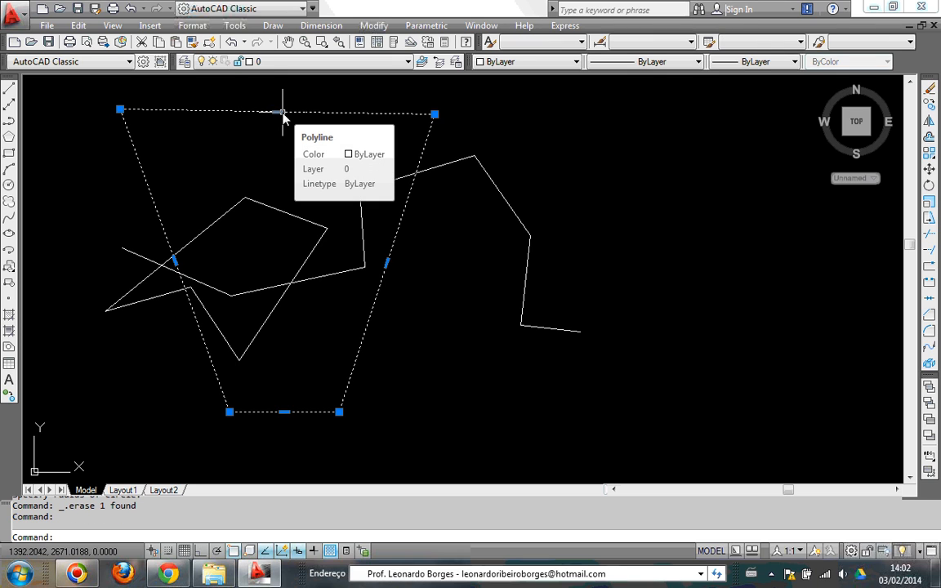
{"action": "key", "text": "Delete"}
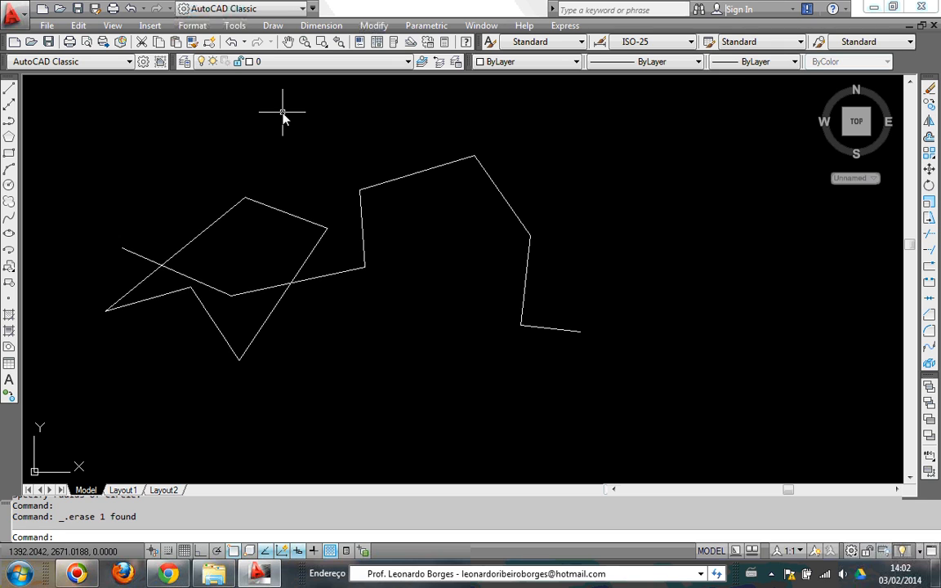
{"action": "key", "text": "ctrl+z"}
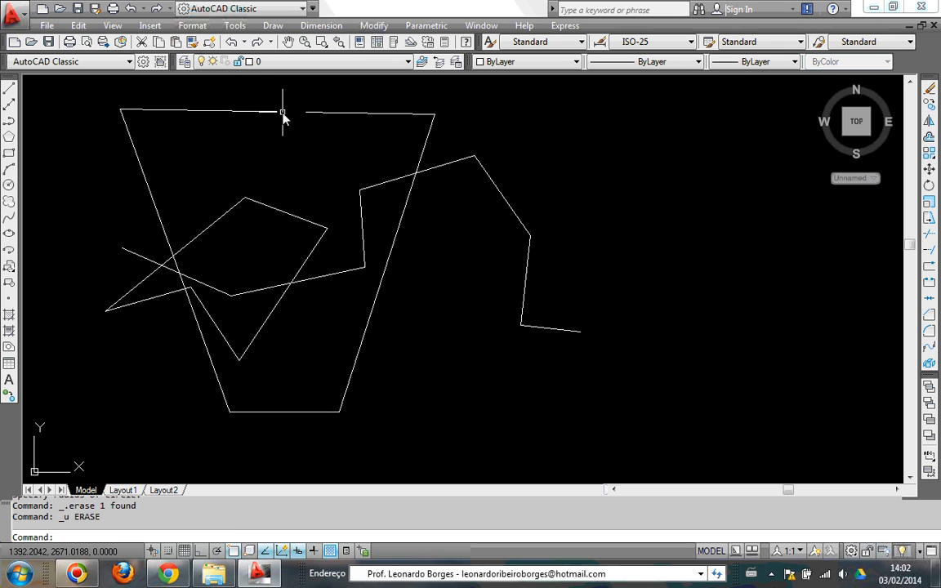
{"action": "key", "text": "ctrl+z"}
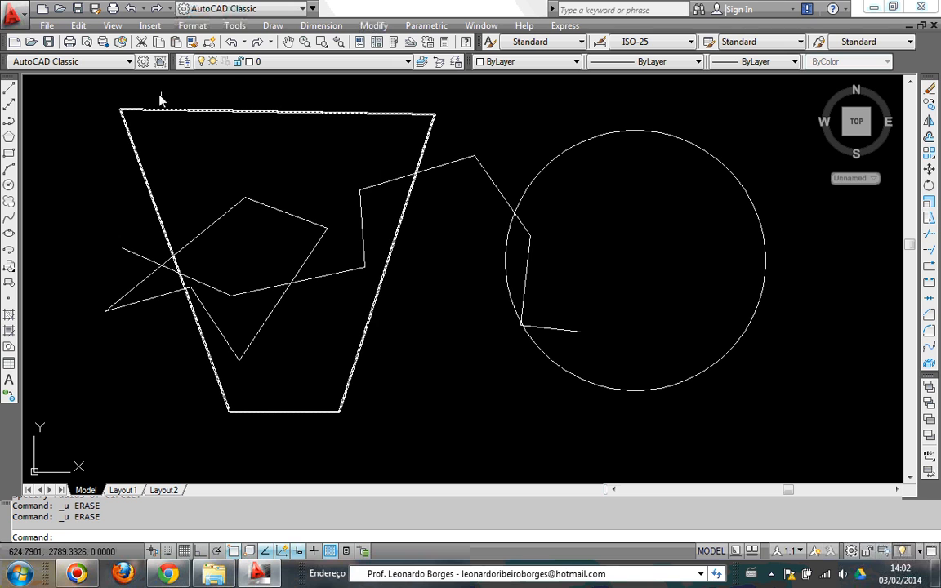
- Select all objects with a window selection around the whole drawing and clear the selection
{"action": "left_click", "coordinate": [74, 100]}
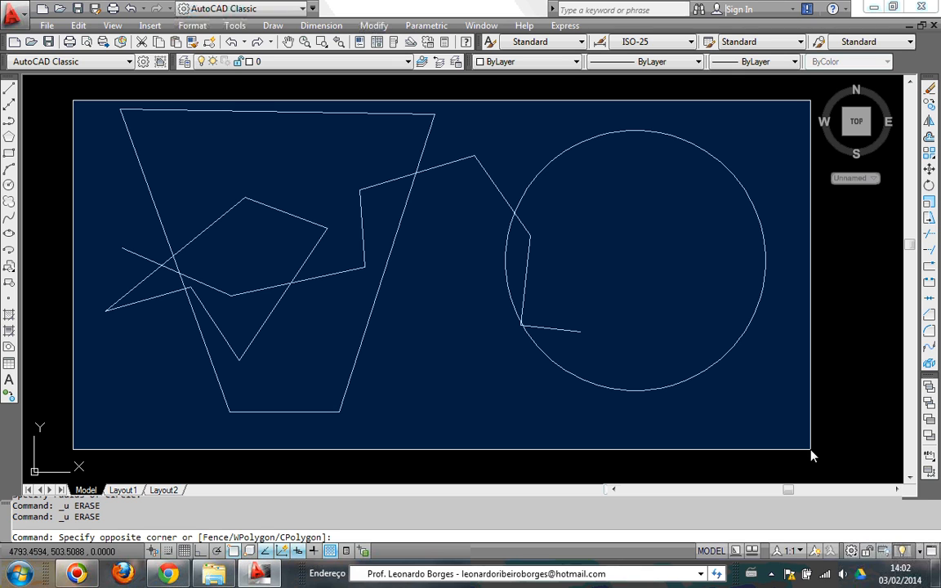
{"action": "left_click", "coordinate": [812, 450]}
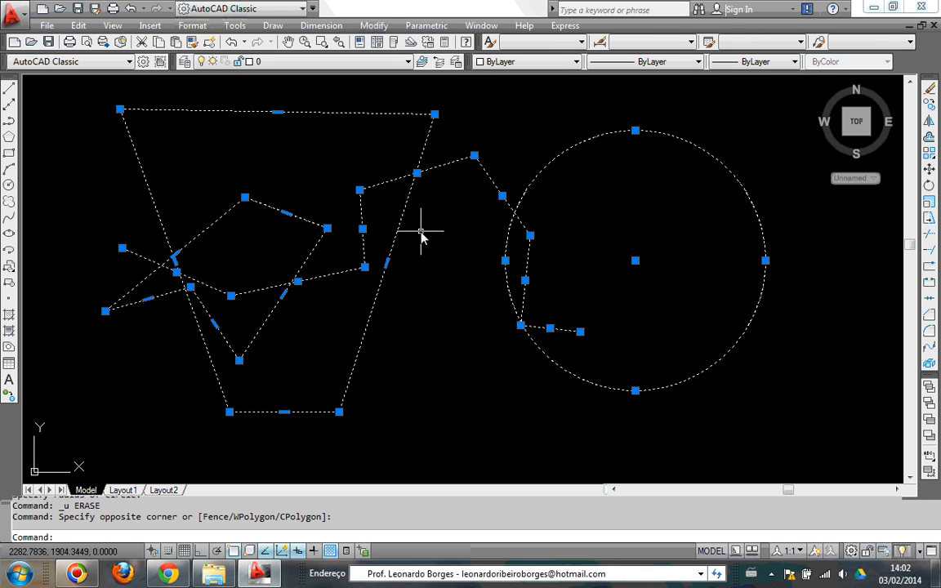
{"action": "key", "text": "Escape"}
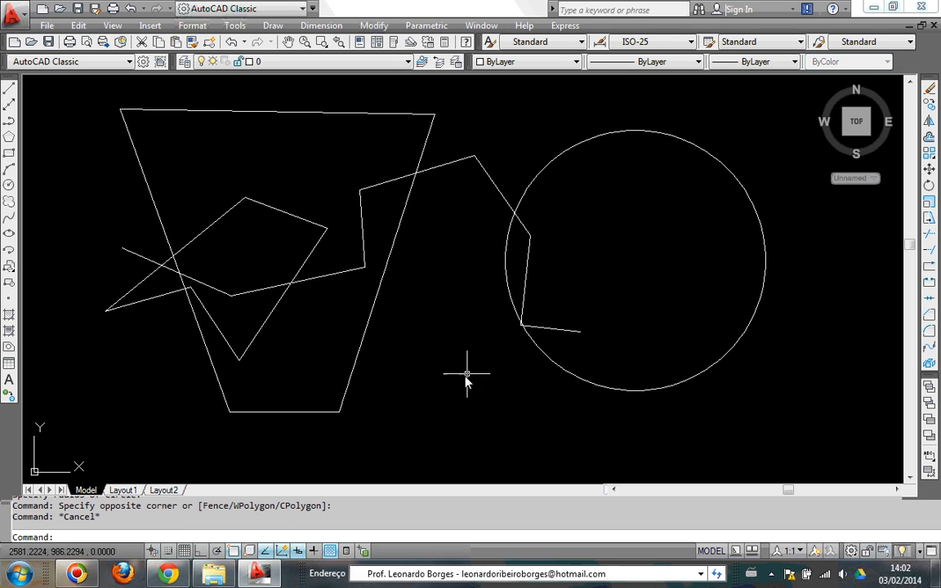
- Try a left-to-right window selection over the circle's lower part and a right-to-left crossing selection closed below the circle
{"action": "left_click", "coordinate": [426, 371]}
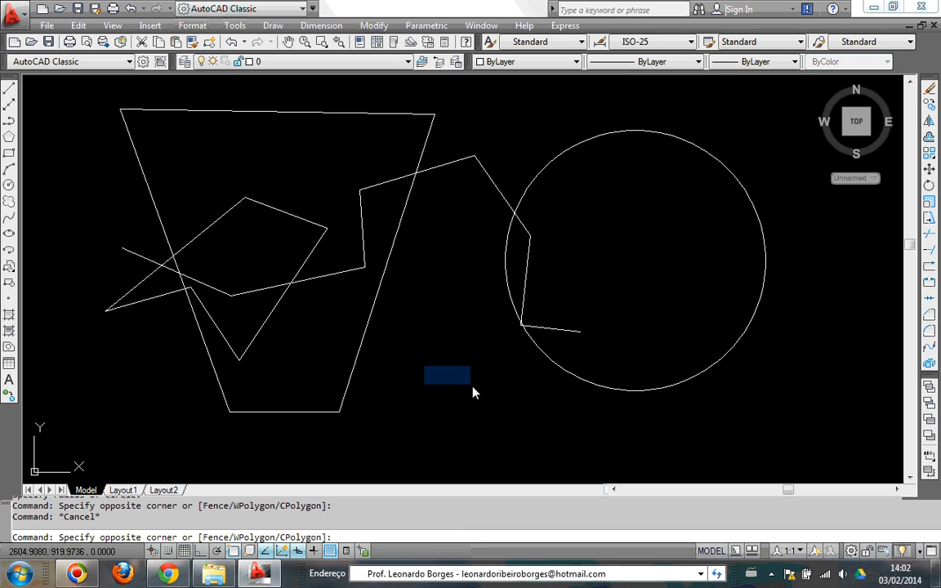
{"action": "left_click", "coordinate": [664, 467]}
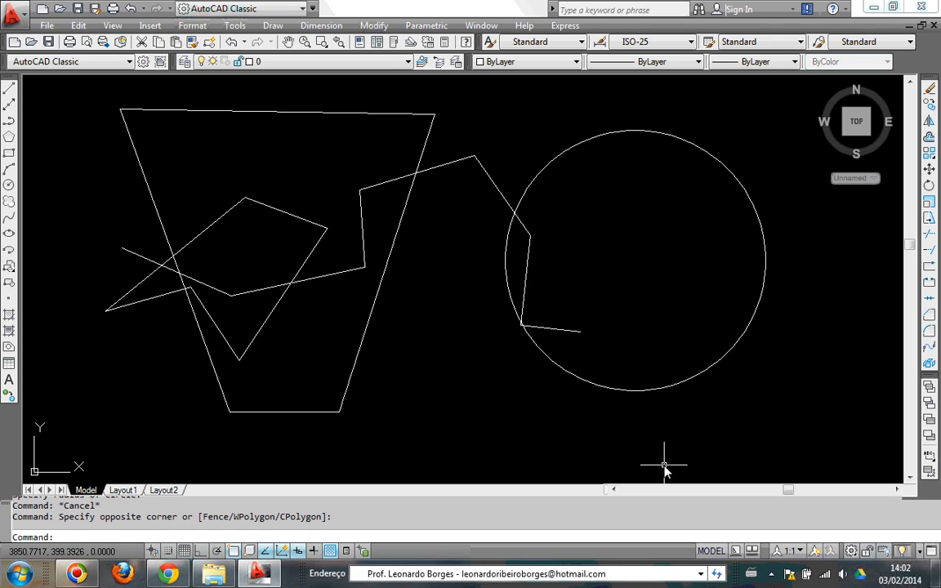
{"action": "left_click", "coordinate": [743, 449]}
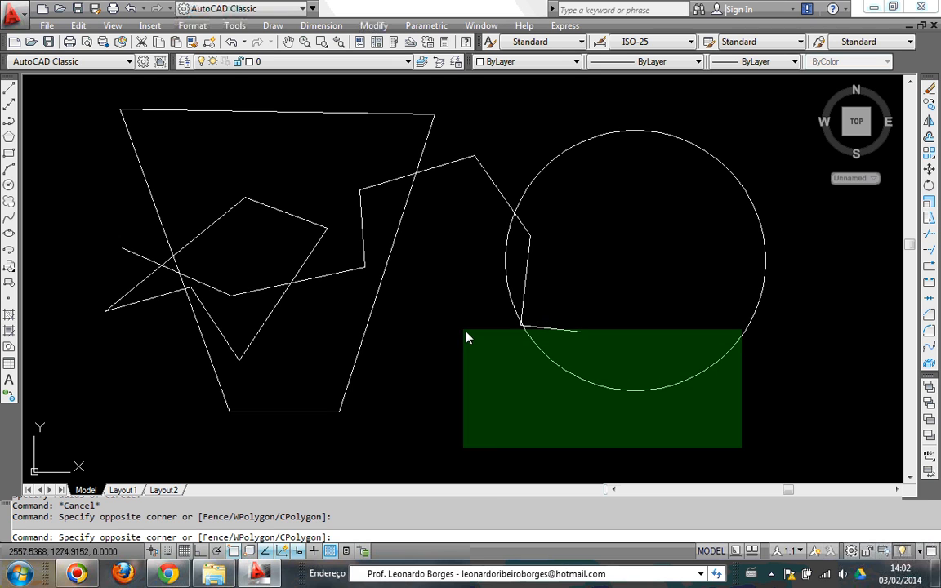
{"action": "left_click", "coordinate": [632, 405]}
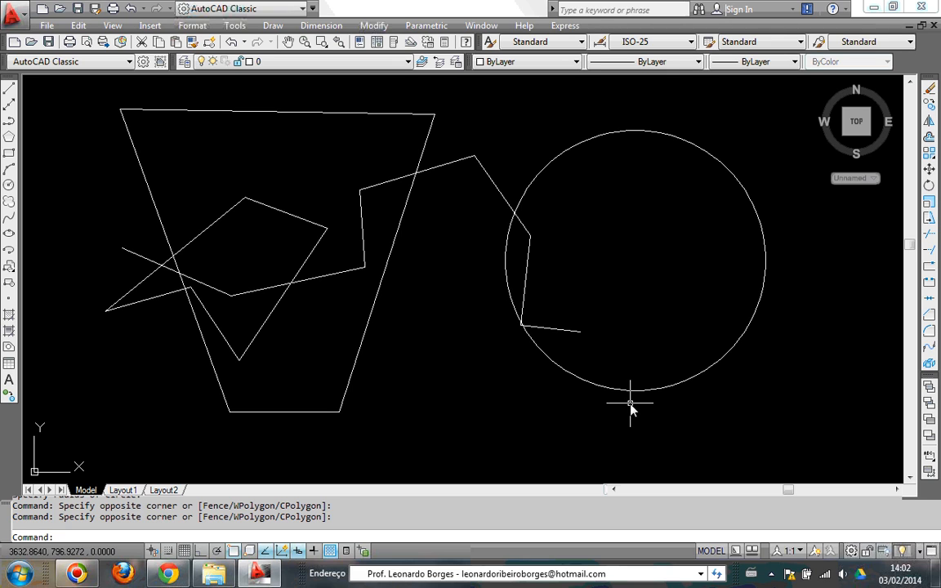
- Select the trapezoid by its bottom edge, clear the selection, and try two left-to-right window selections over only its lower part
{"action": "left_click", "coordinate": [246, 412]}
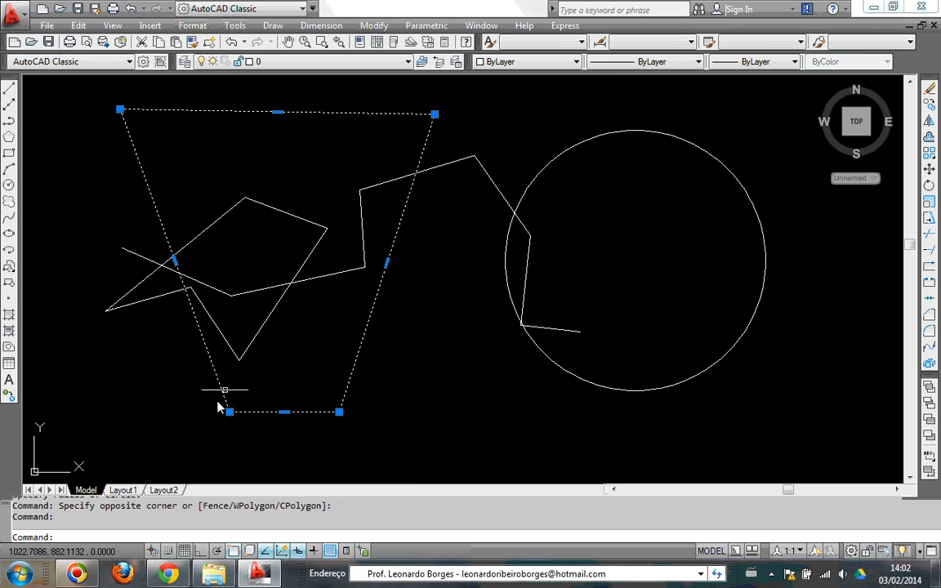
{"action": "key", "text": "Escape"}
{"action": "left_click", "coordinate": [151, 386]}
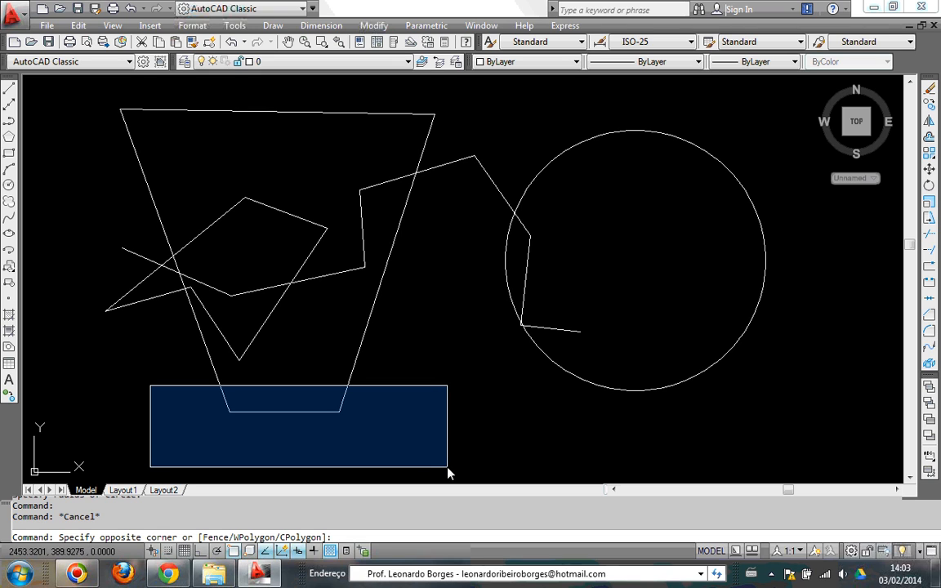
{"action": "left_click", "coordinate": [447, 467]}
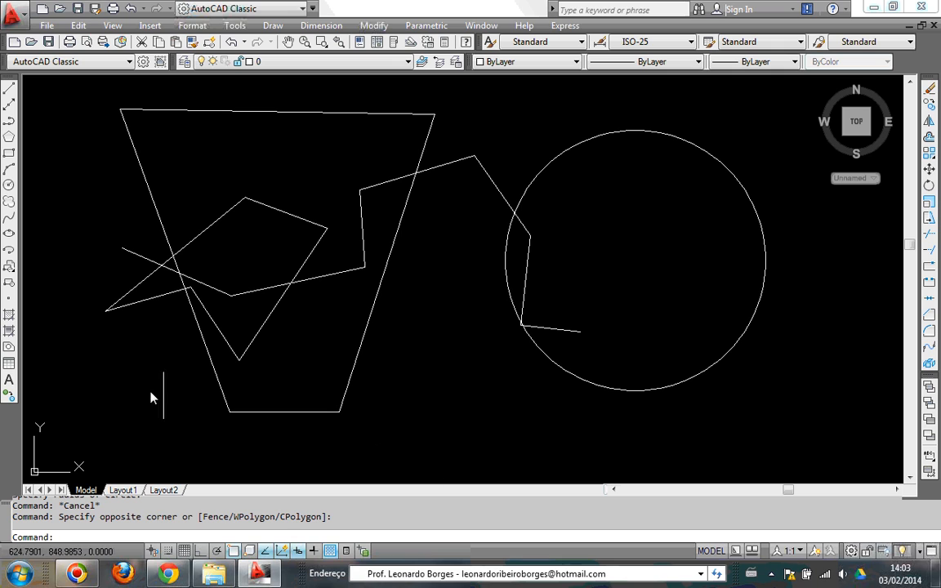
{"action": "left_click", "coordinate": [127, 378]}
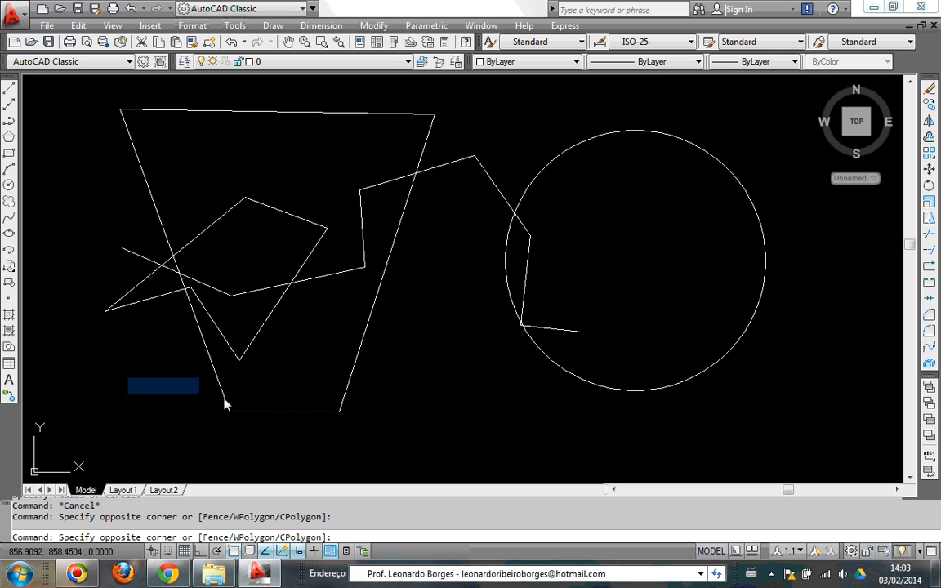
{"action": "left_click", "coordinate": [430, 450]}
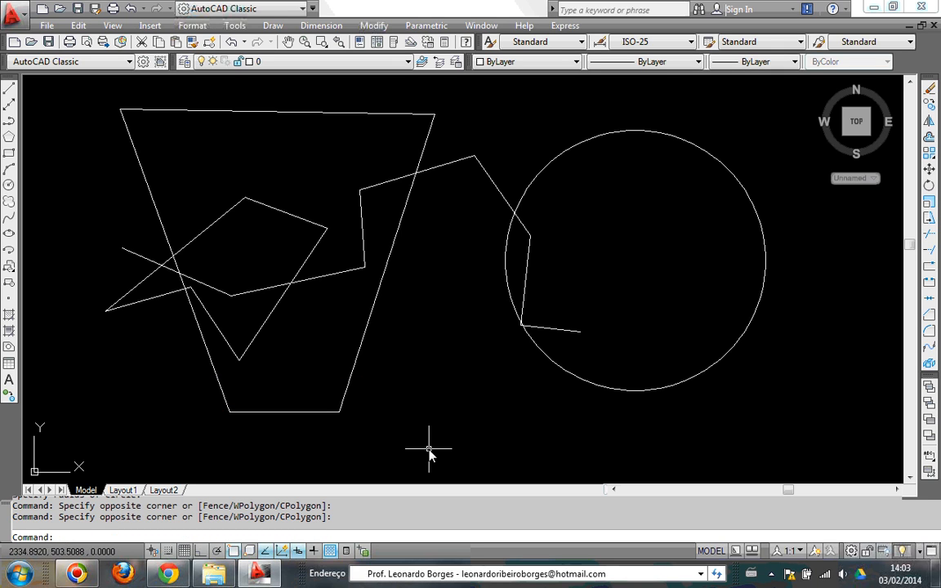
- Erase the trapezoid after picking it with a right-to-left crossing selection over its lower edge
{"action": "left_click", "coordinate": [428, 449]}
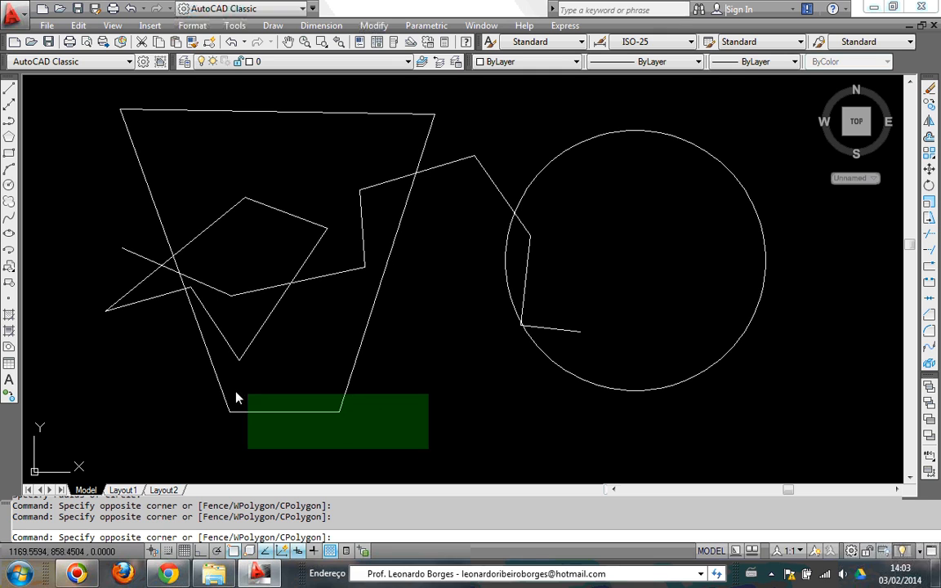
{"action": "left_click", "coordinate": [144, 379]}
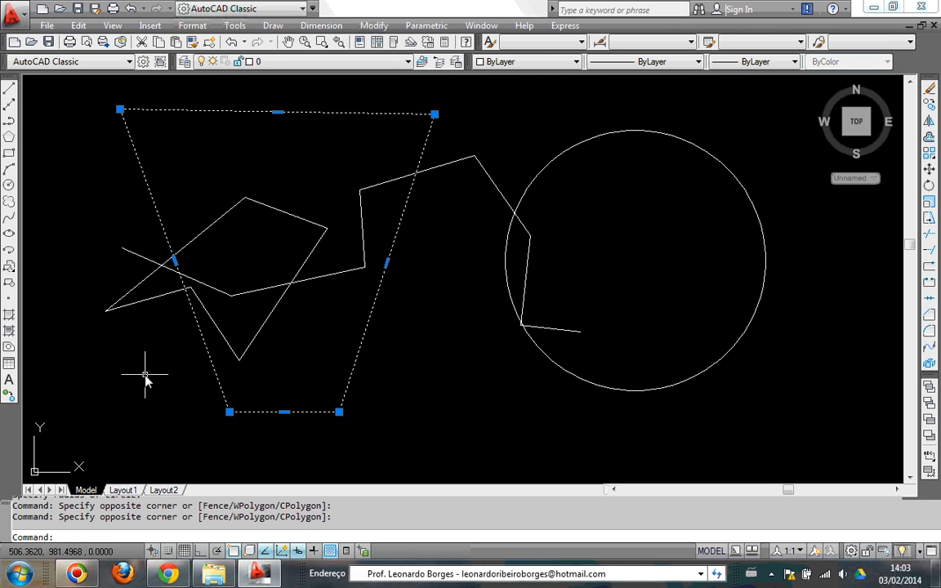
{"action": "key", "text": "Delete"}
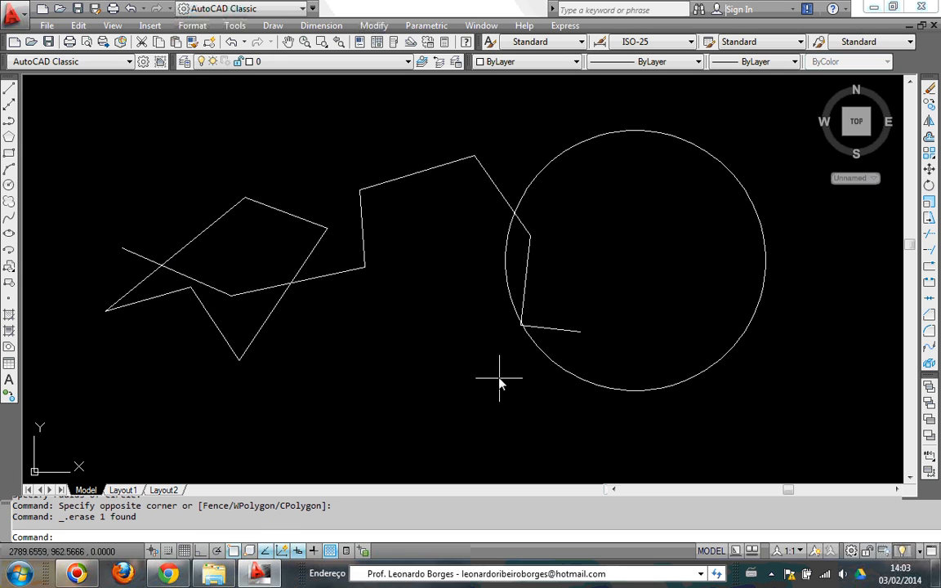
- Try a left-to-right window over the circle's lower part, and erase the circle using a right-to-left crossing selection over the same area
{"action": "left_click", "coordinate": [450, 375]}
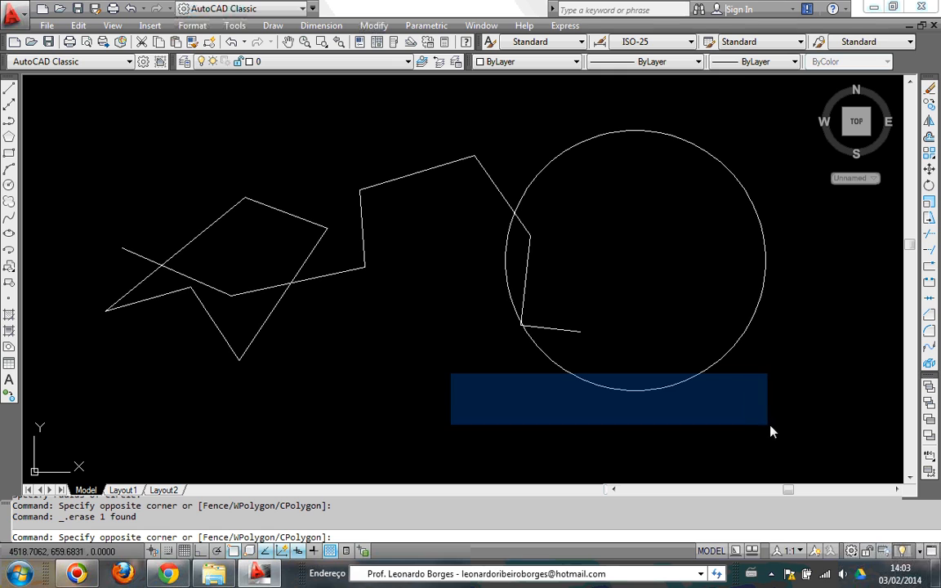
{"action": "left_click", "coordinate": [804, 430]}
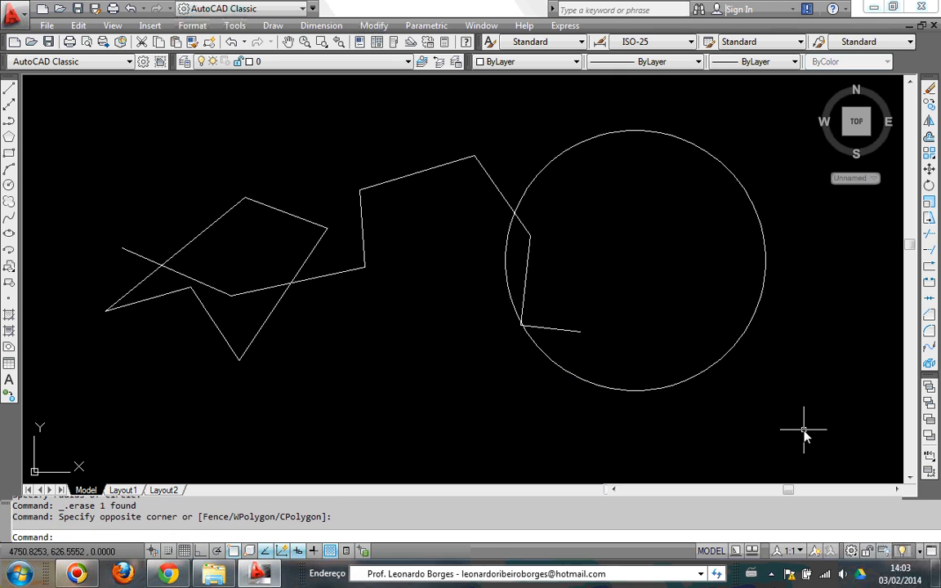
{"action": "left_click", "coordinate": [804, 430]}
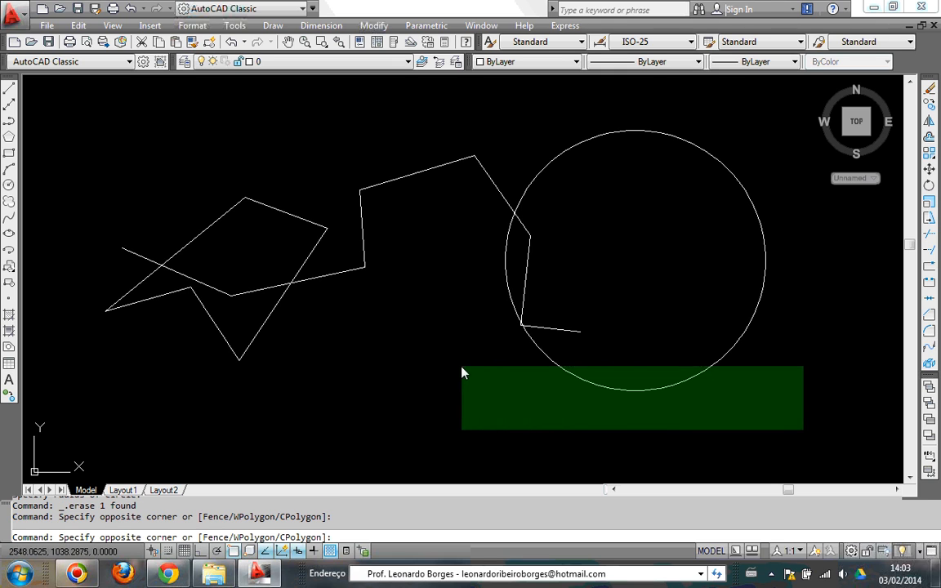
{"action": "left_click", "coordinate": [462, 372]}
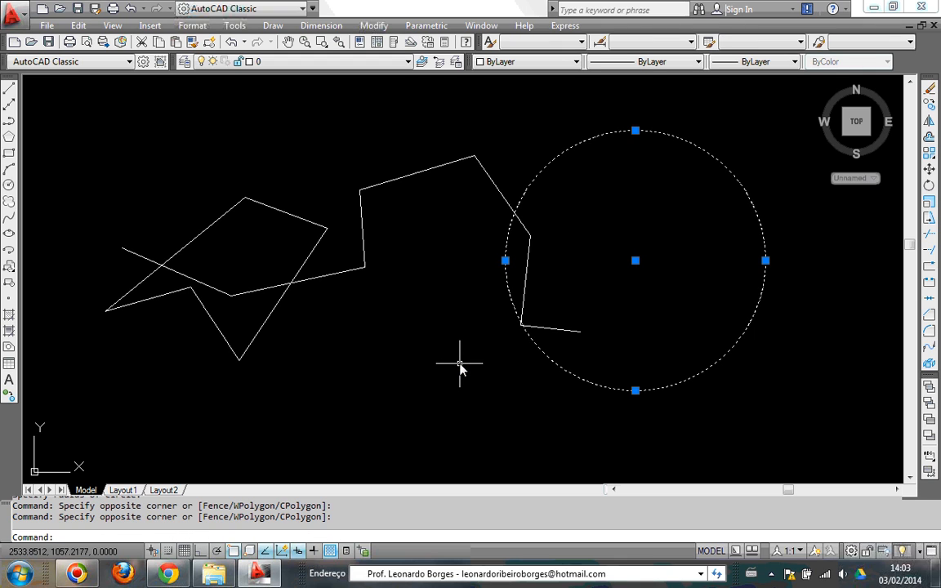
{"action": "key", "text": "Delete"}
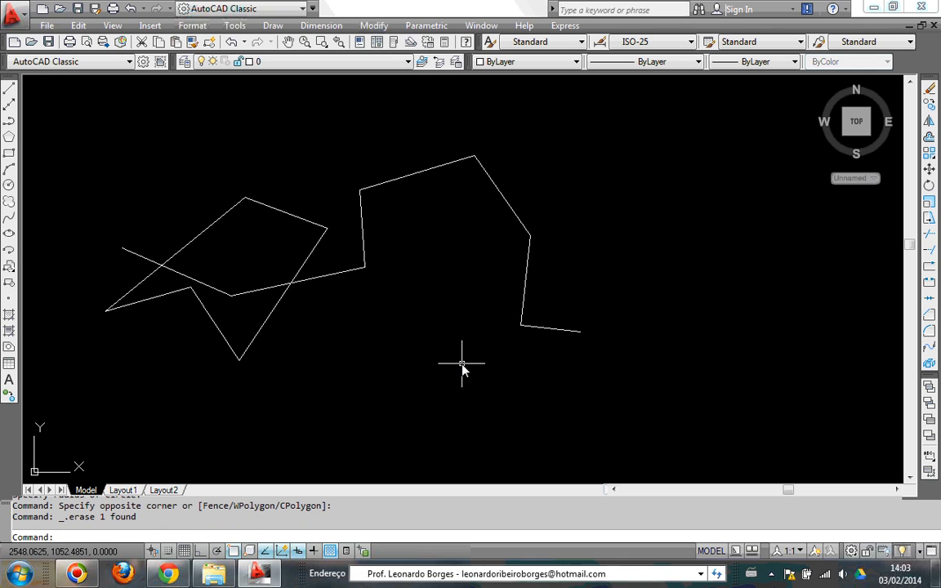
- Try window selections around the open zigzag's lower end, enclosing only its short last segment, and clear the selection
{"action": "left_click", "coordinate": [621, 368]}
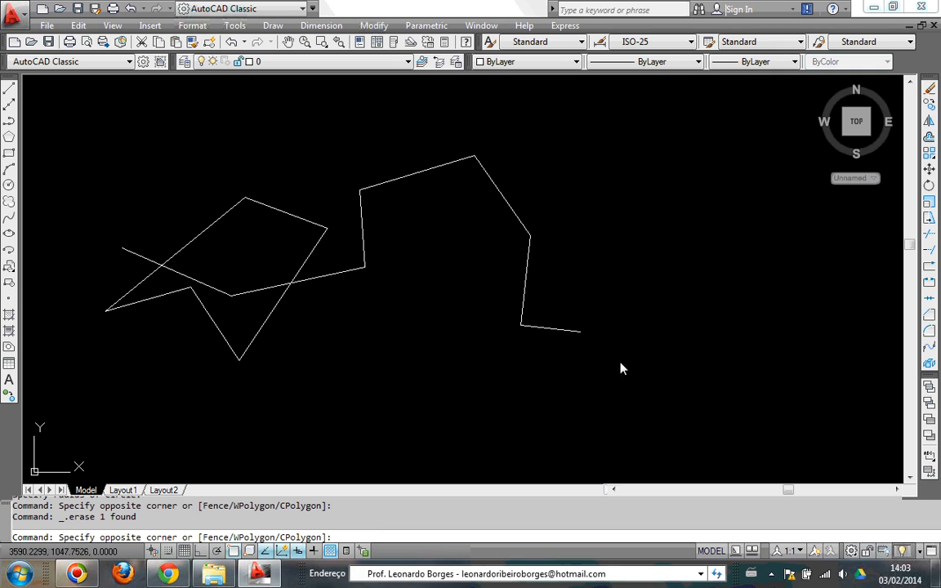
{"action": "left_click", "coordinate": [587, 330]}
{"action": "left_click", "coordinate": [541, 353]}
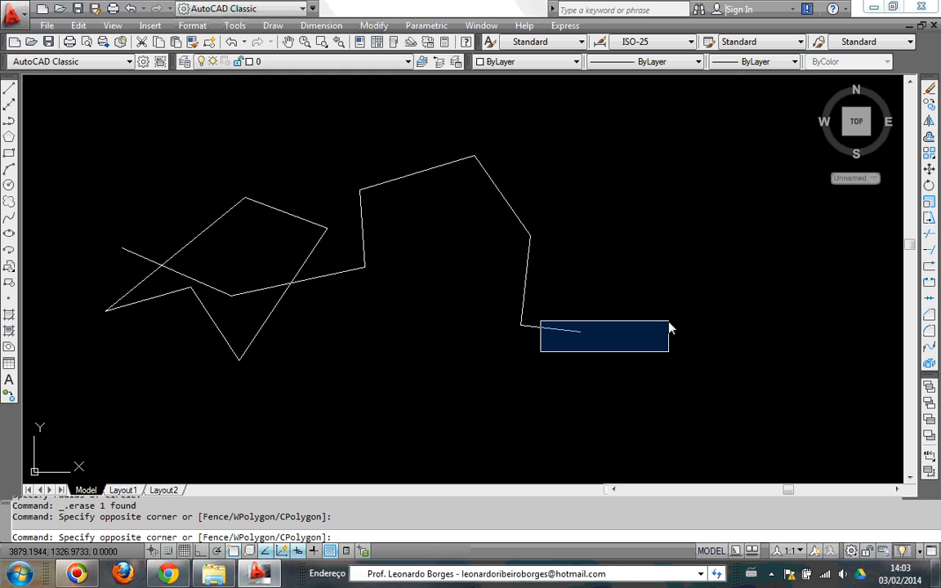
{"action": "left_click", "coordinate": [668, 325]}
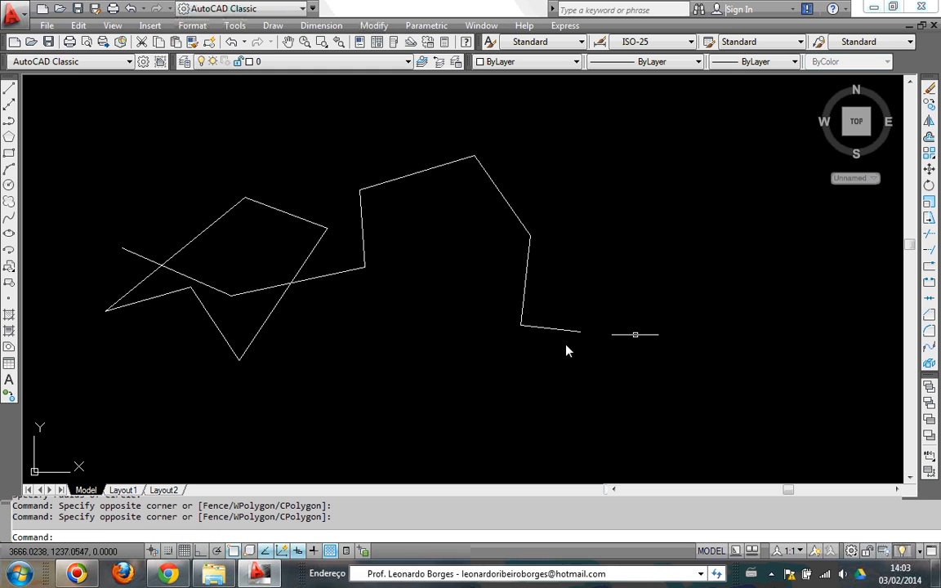
{"action": "left_click", "coordinate": [460, 306]}
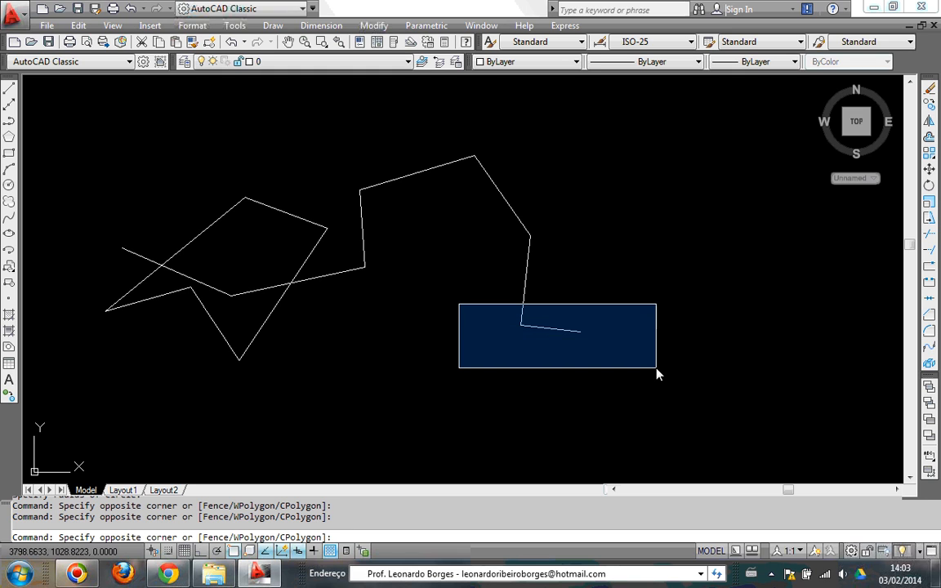
{"action": "left_click", "coordinate": [613, 359]}
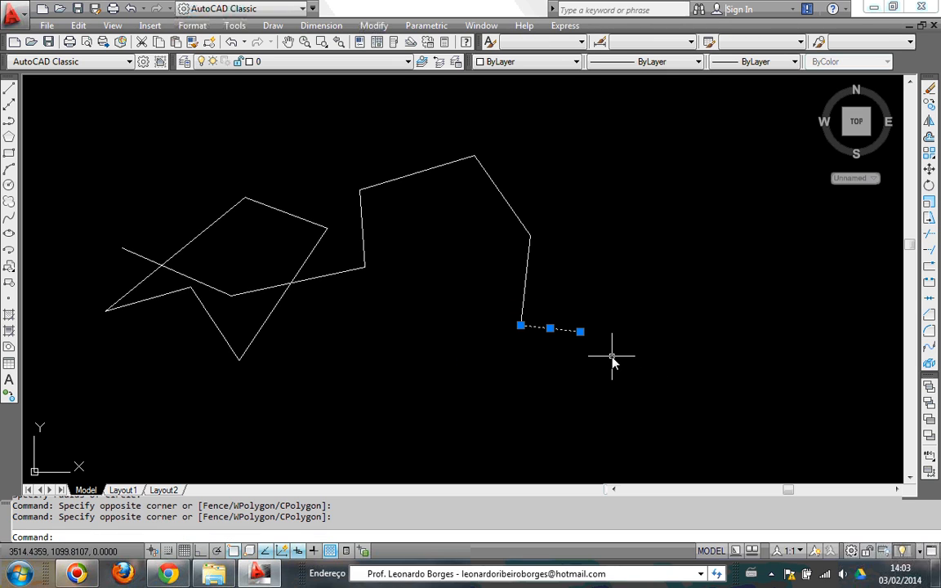
{"action": "left_click", "coordinate": [469, 297]}
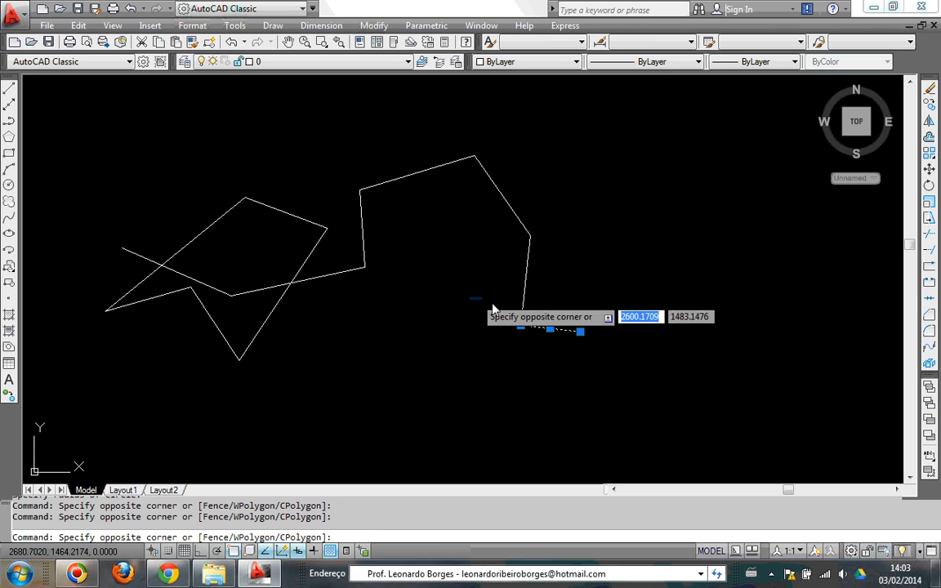
{"action": "left_click", "coordinate": [664, 369]}
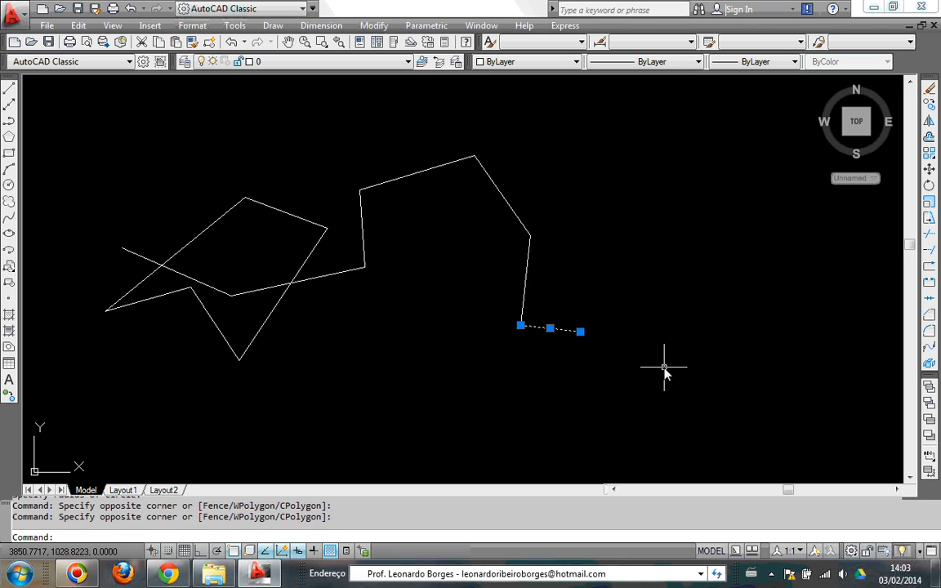
{"action": "key", "text": "Escape"}
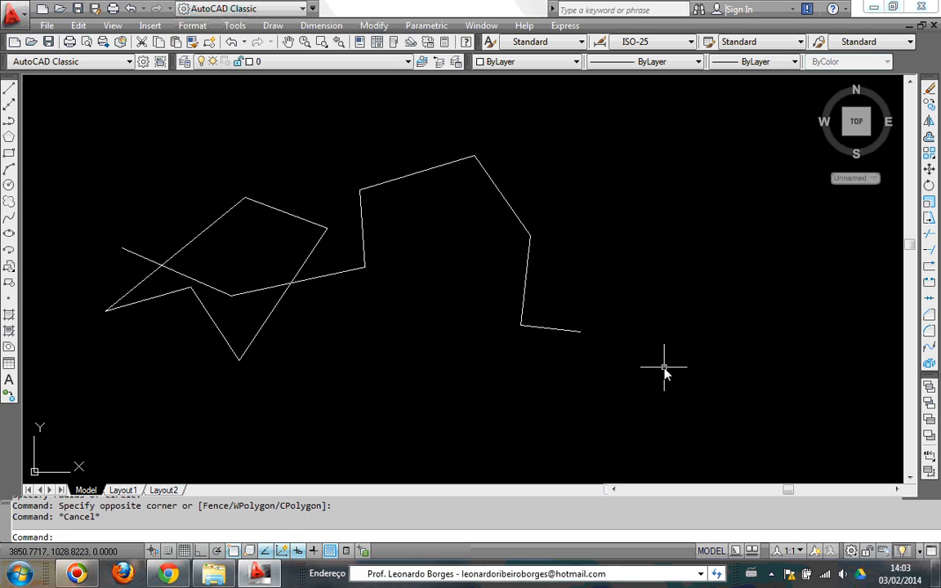
- Erase the zigzag's last two segments with a right-to-left crossing selection, and undo the segment, circle and trapezoid erasures
{"action": "left_click", "coordinate": [664, 368]}
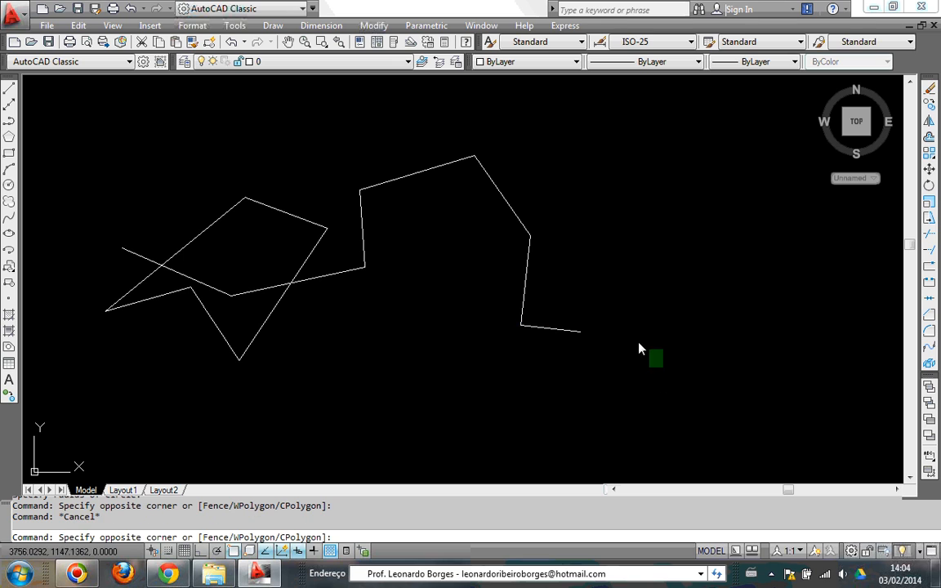
{"action": "left_click", "coordinate": [467, 299]}
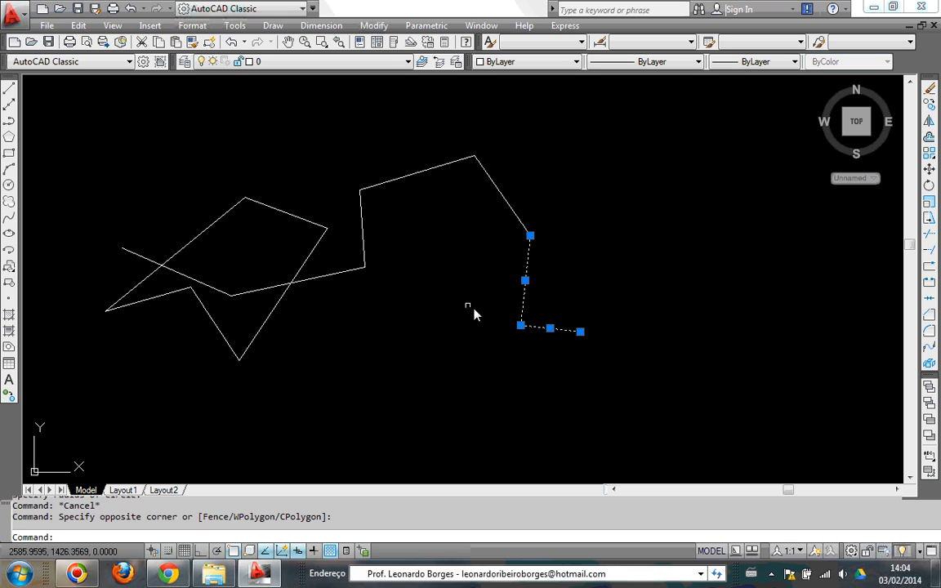
{"action": "key", "text": "Delete"}
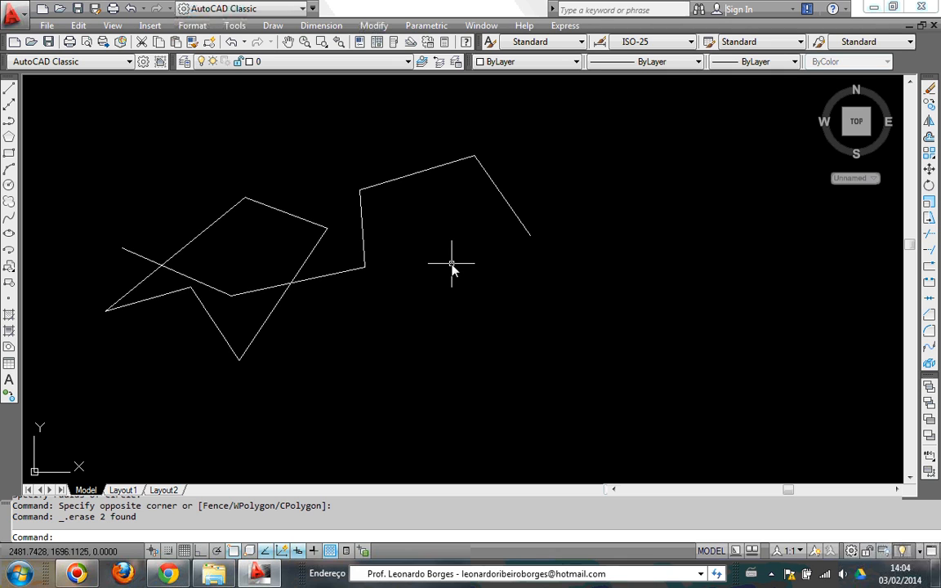
{"action": "key", "text": "ctrl+z"}
{"action": "key", "text": "ctrl+z"}
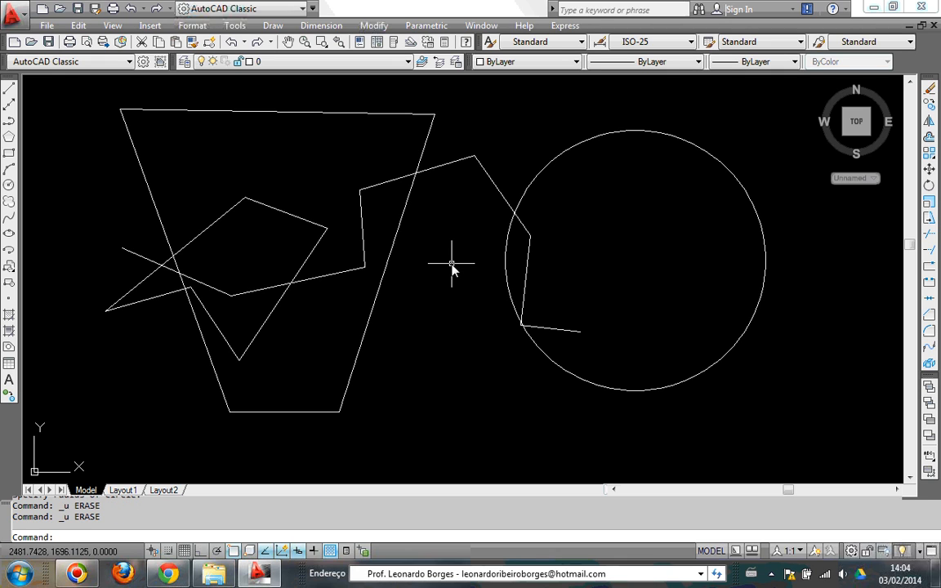
- Erase all objects using a left-to-right window around the whole drawing, and undo the erasure
{"action": "scroll", "coordinate": [459, 277], "scroll_direction": "down", "scroll_amount": 3}
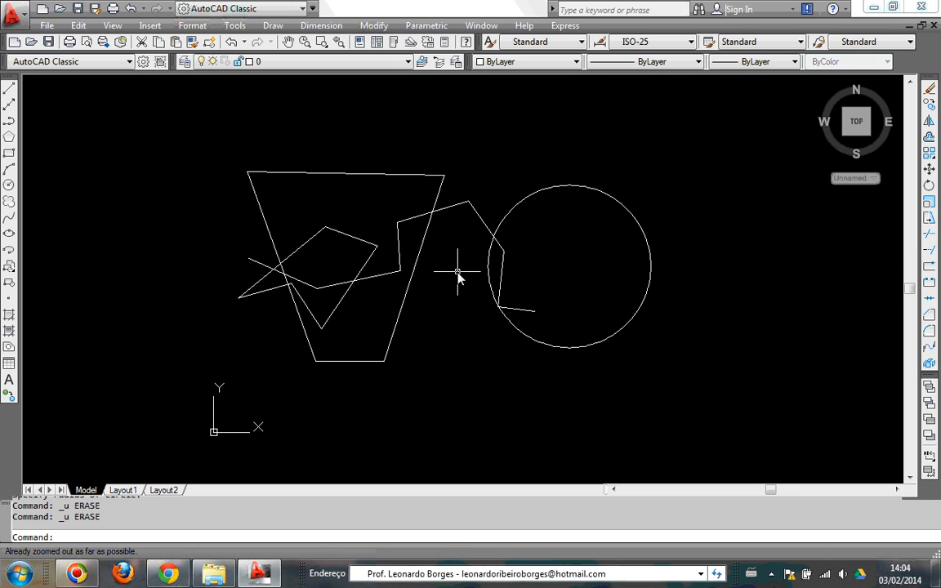
{"action": "left_click", "coordinate": [161, 122]}
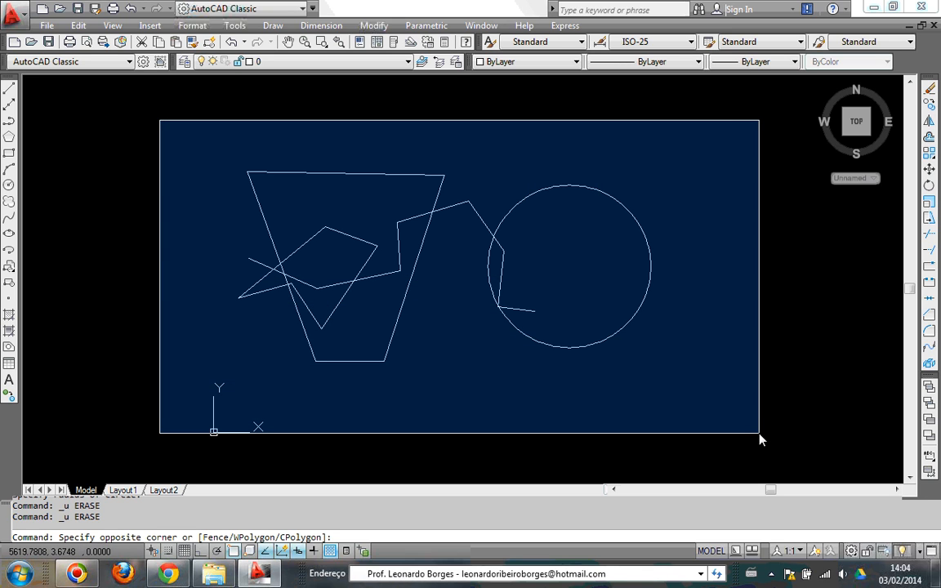
{"action": "left_click", "coordinate": [760, 441]}
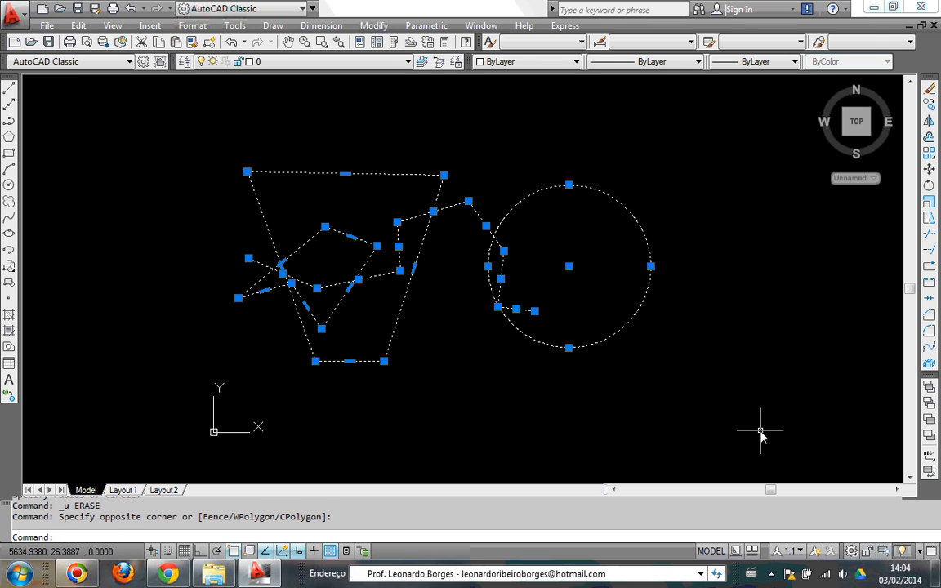
{"action": "key", "text": "Delete"}
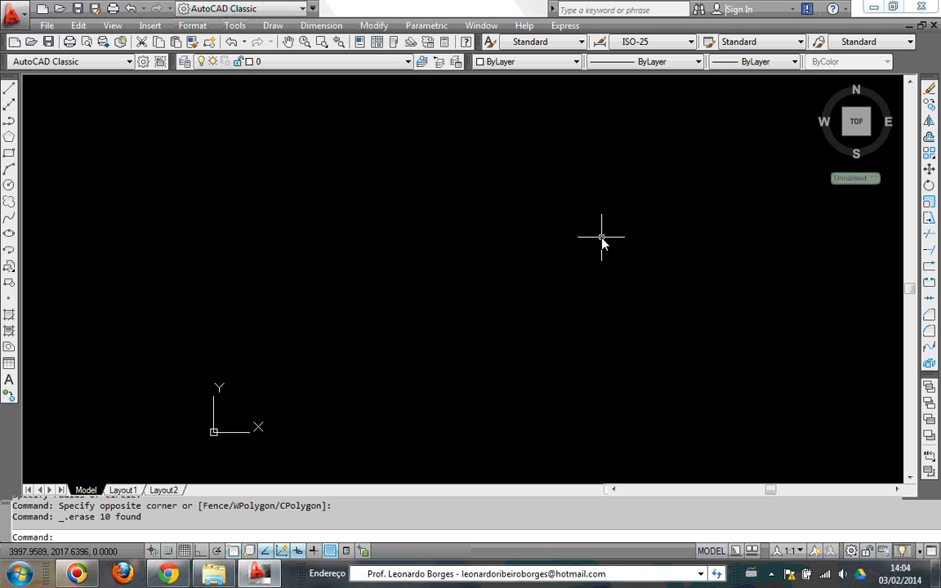
{"action": "key", "text": "ctrl+z"}
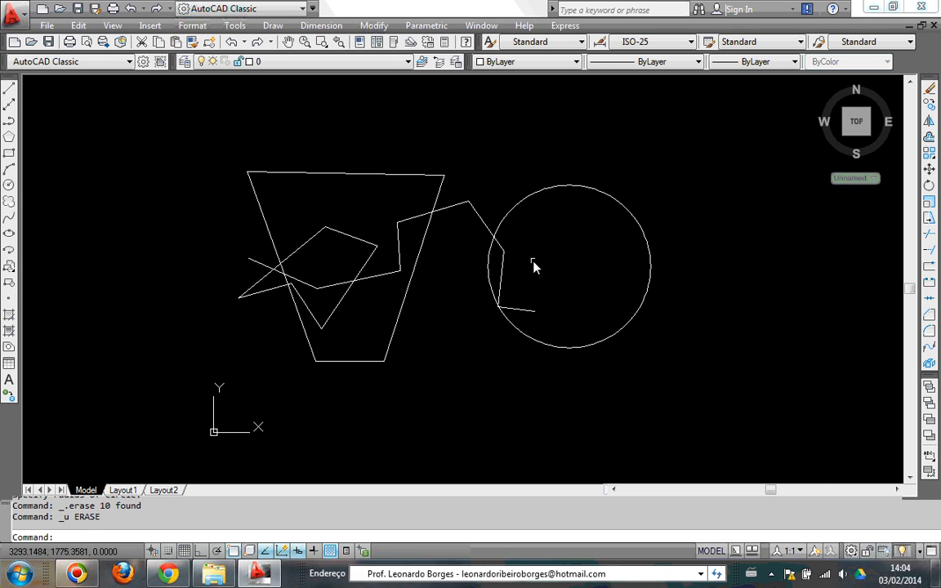
{"action": "scroll", "coordinate": [532, 263], "scroll_direction": "up", "scroll_amount": 2}
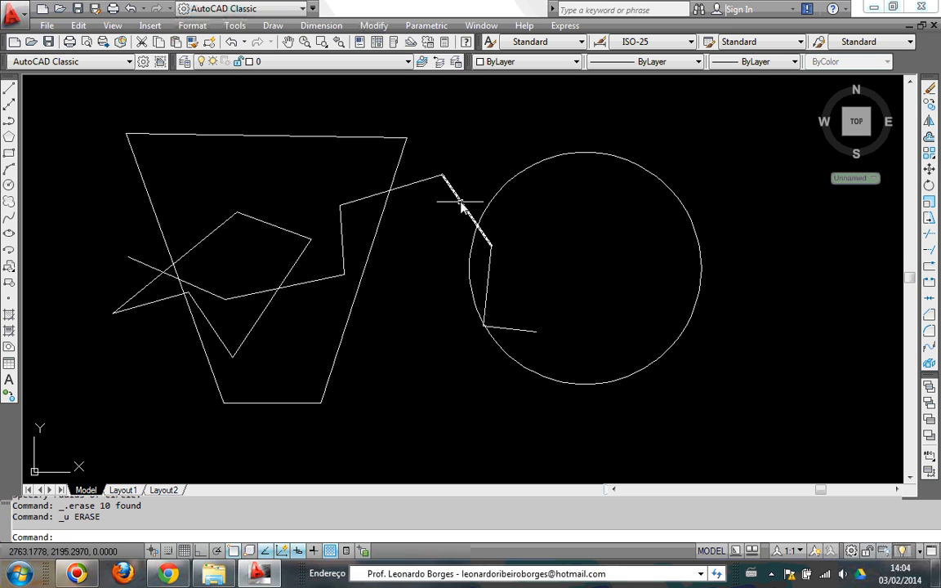
{"action": "left_click", "coordinate": [402, 159]}
{"action": "key", "text": "Escape"}
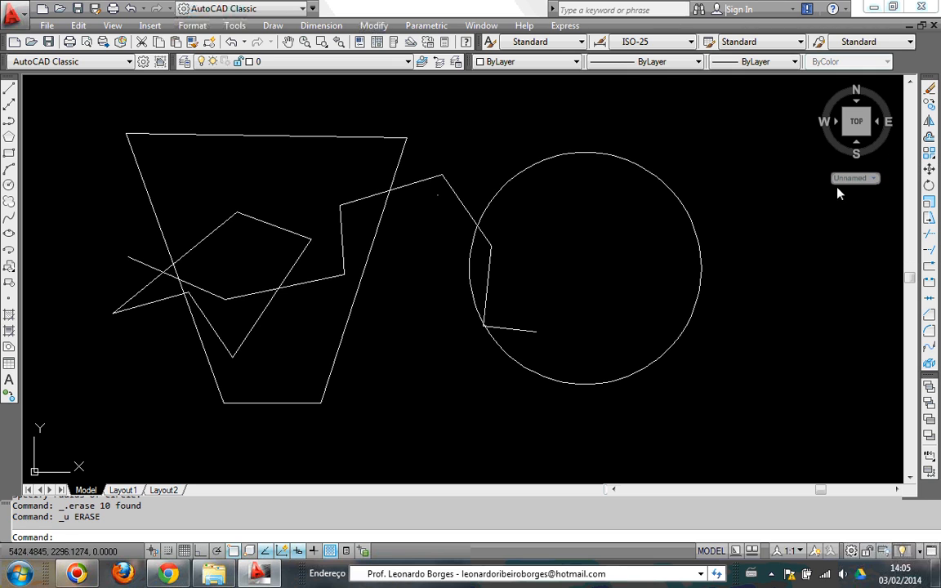
- Move the circle down and to the right, clear of the open zigzag line
{"action": "left_click", "coordinate": [930, 170]}
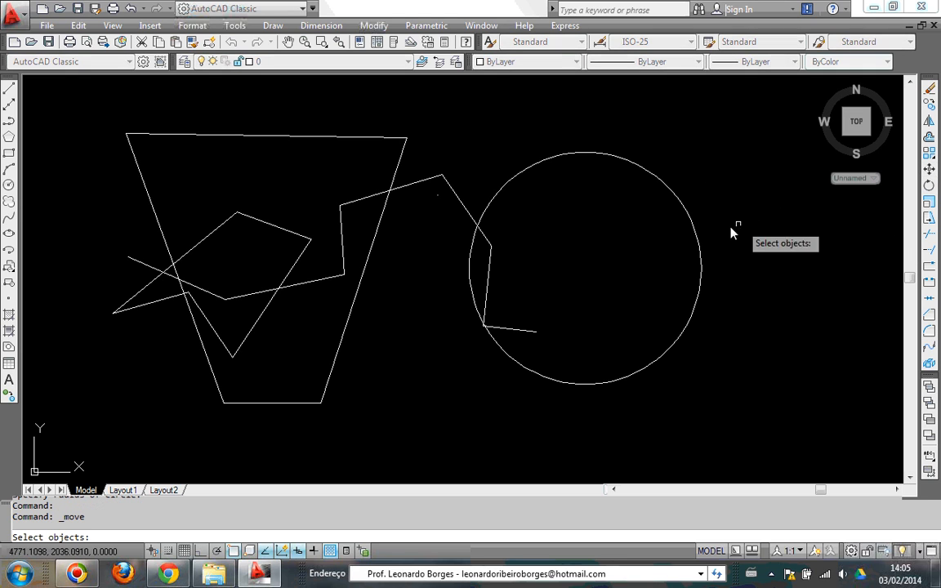
{"action": "left_click", "coordinate": [698, 237]}
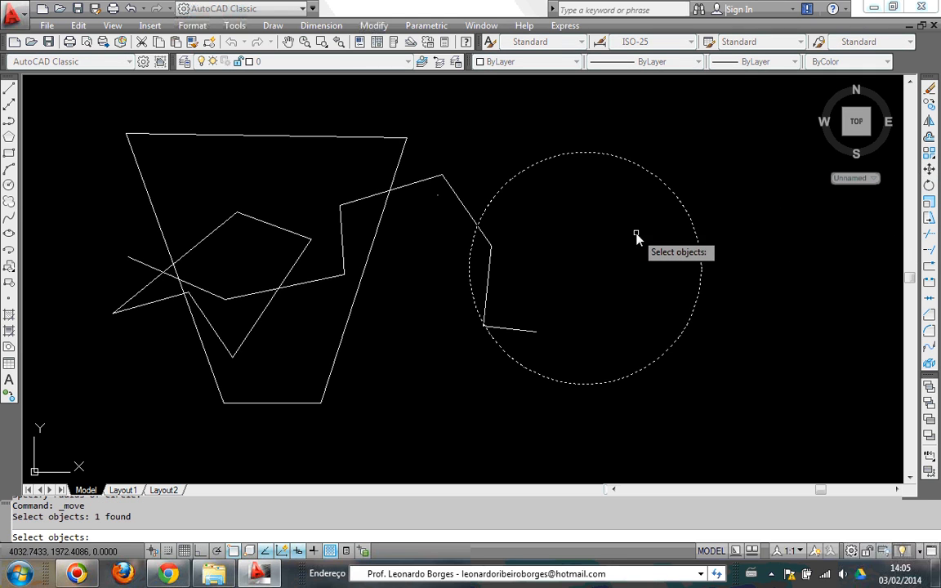
{"action": "left_click", "coordinate": [648, 177]}
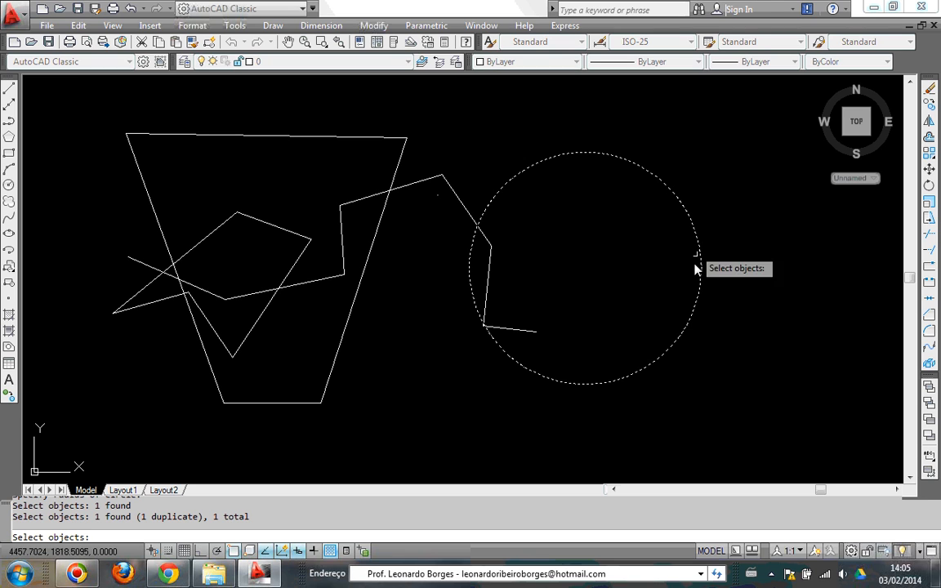
{"action": "key", "text": "Return"}
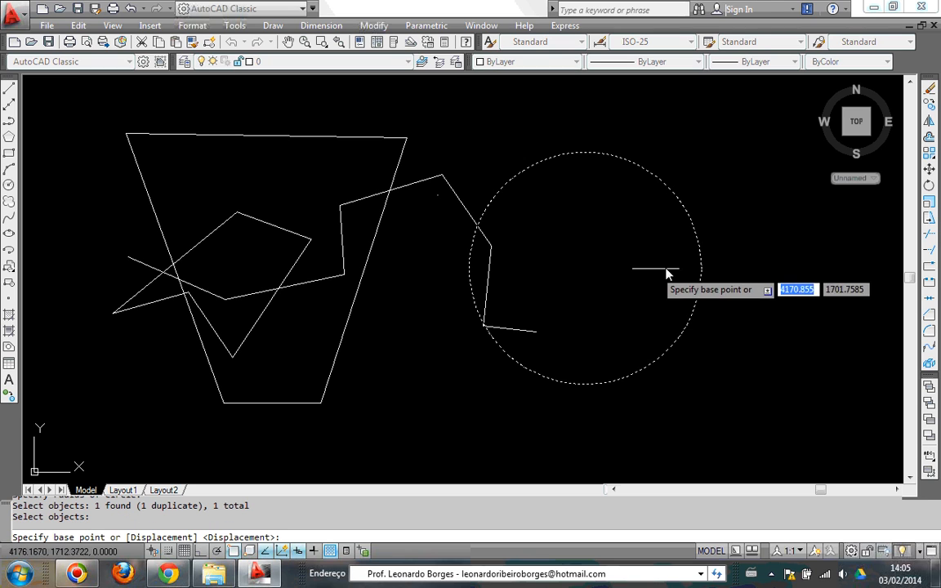
{"action": "left_click", "coordinate": [666, 266]}
{"action": "left_click", "coordinate": [767, 393]}
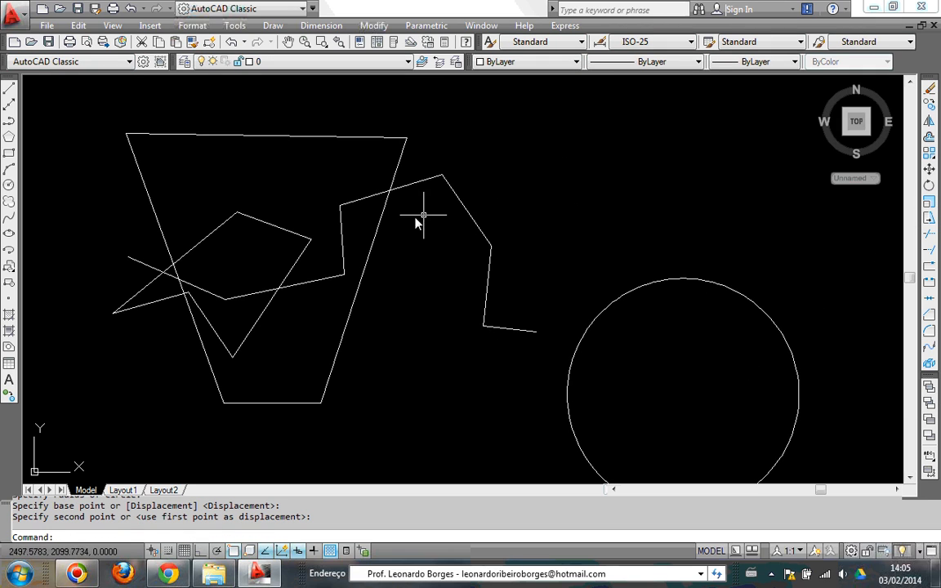
- Rotate the trapezoid about 90 degrees counterclockwise around its upper-right corner
{"action": "left_click", "coordinate": [366, 138]}
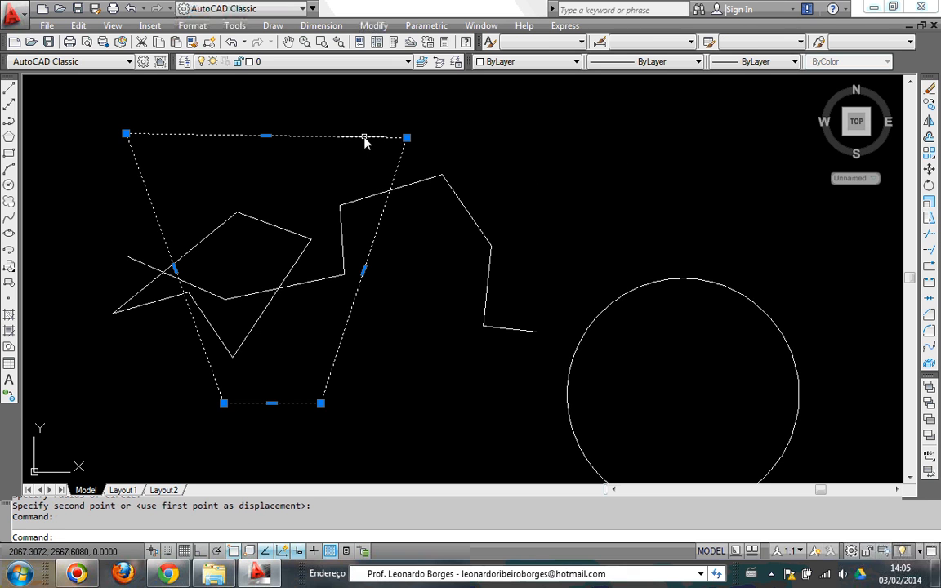
{"action": "left_click", "coordinate": [930, 187]}
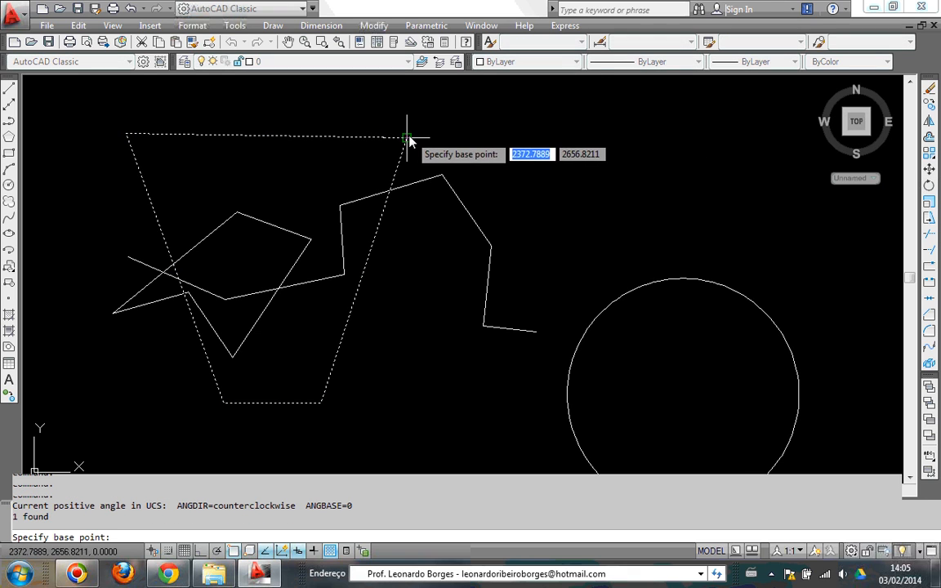
{"action": "left_click", "coordinate": [407, 138]}
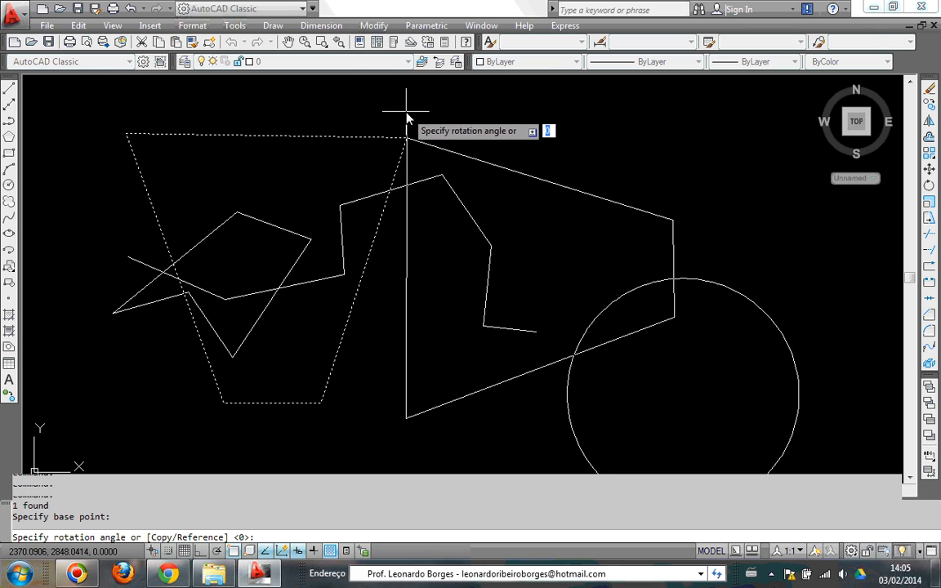
{"action": "left_click", "coordinate": [413, 118]}
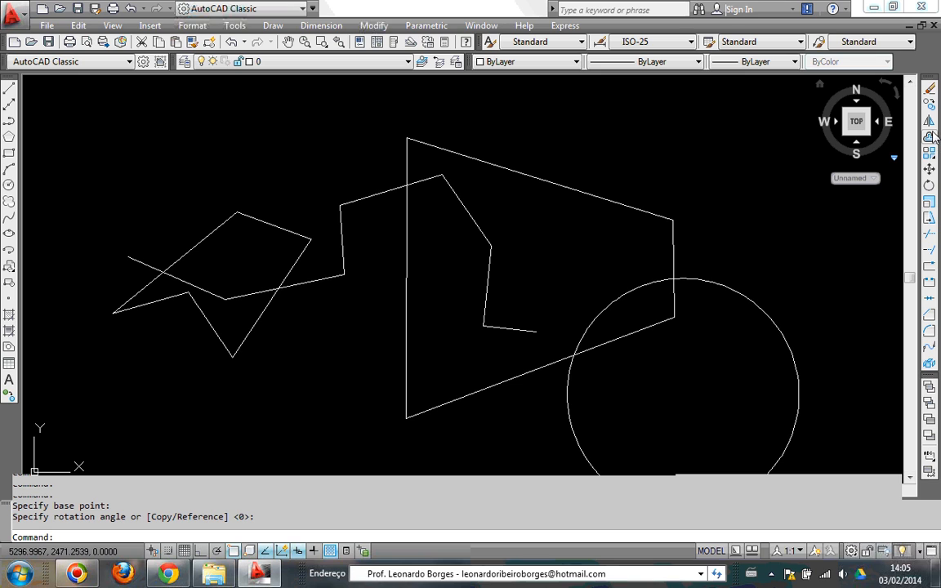
- Erase the whole drawing with a left-to-right window enclosing the zigzags, trapezoid and circle
{"action": "scroll", "coordinate": [772, 258], "scroll_direction": "down", "scroll_amount": 2}
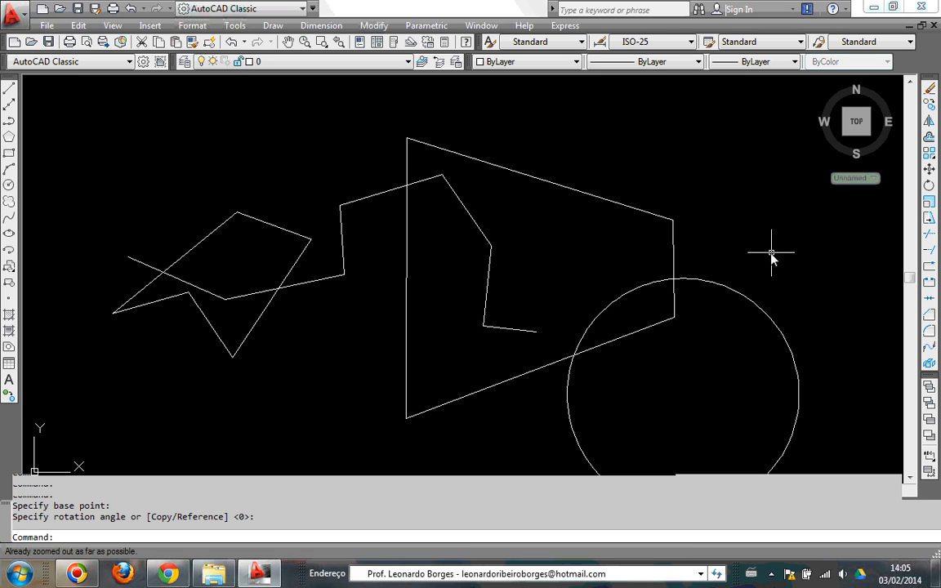
{"action": "middle_click", "coordinate": [503, 213]}
{"action": "middle_click", "coordinate": [503, 213]}
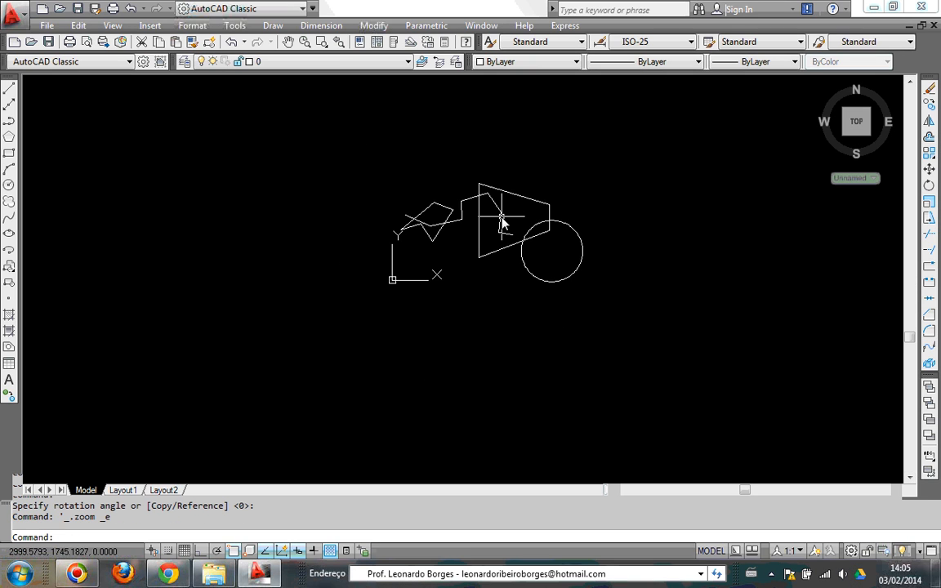
{"action": "scroll", "coordinate": [552, 168], "scroll_direction": "up", "scroll_amount": 2}
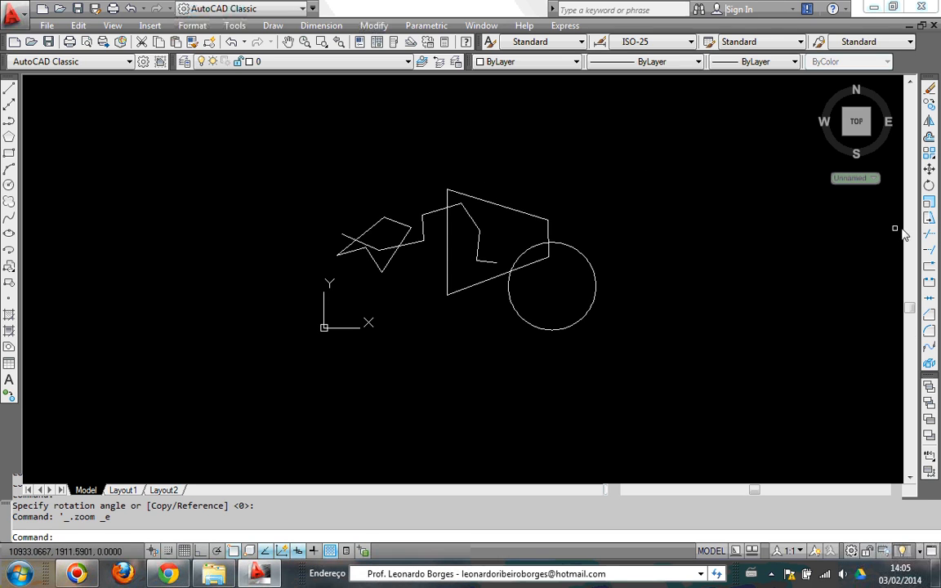
{"action": "scroll", "coordinate": [878, 272], "scroll_direction": "up", "scroll_amount": 2}
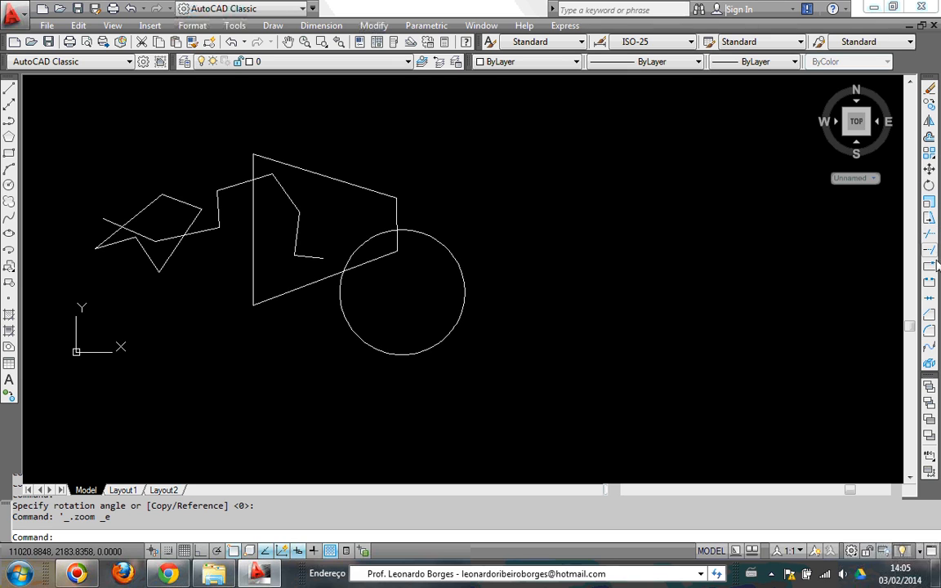
{"action": "scroll", "coordinate": [587, 344], "scroll_direction": "down", "scroll_amount": 2}
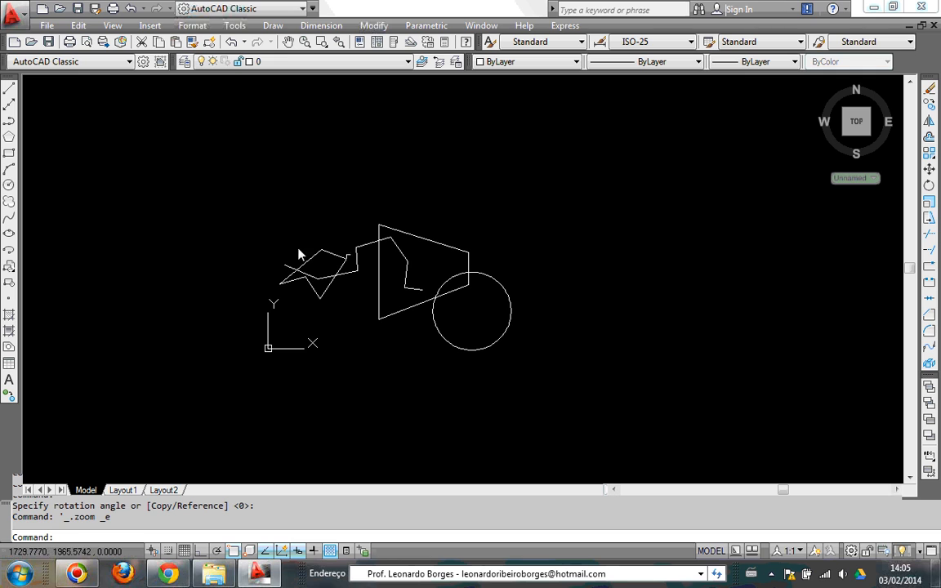
{"action": "left_click", "coordinate": [235, 177]}
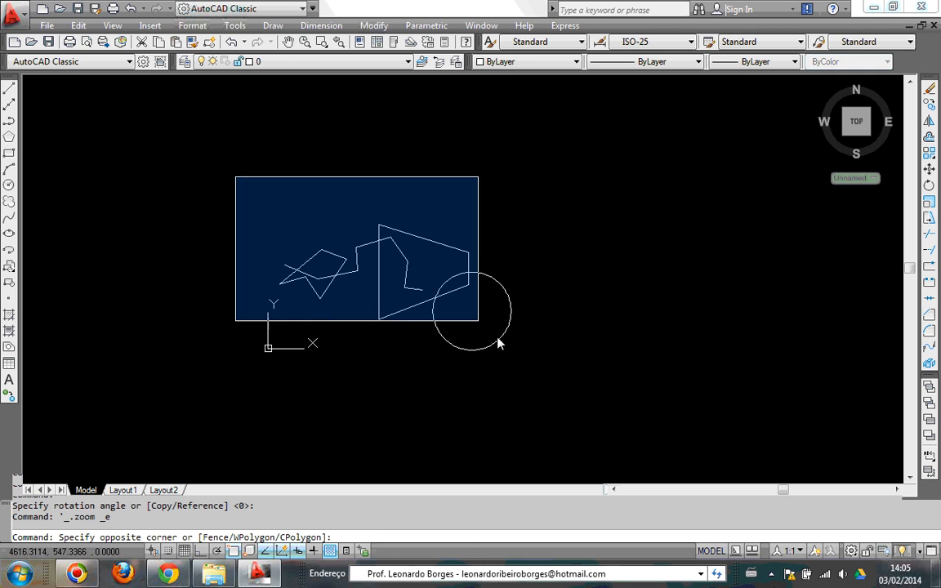
{"action": "left_click", "coordinate": [551, 401]}
{"action": "key", "text": "Delete"}
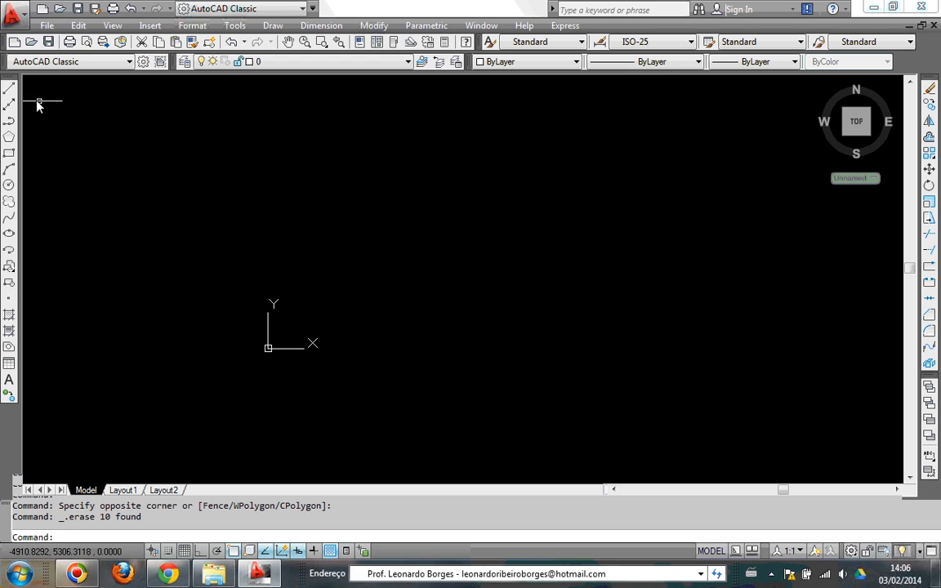
- Draw an open chain of nine connected freehand line segments, running out to the right and back to the left side
{"action": "left_click", "coordinate": [9, 88]}
{"action": "left_click", "coordinate": [106, 170]}
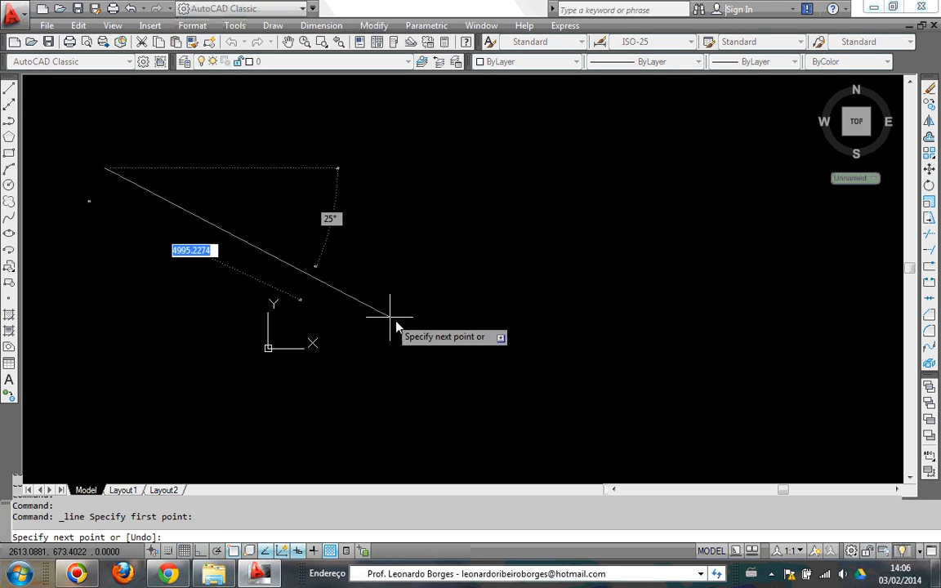
{"action": "left_click", "coordinate": [439, 343]}
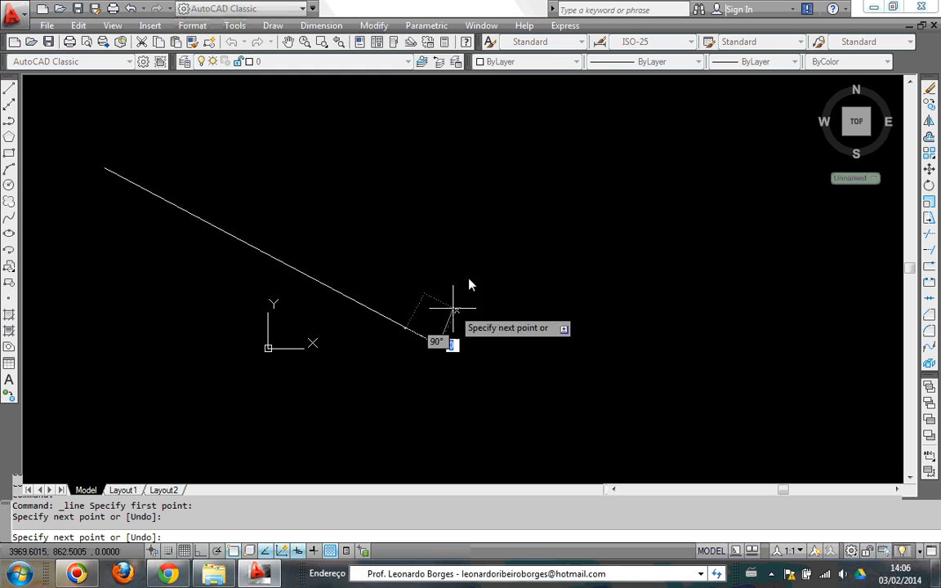
{"action": "left_click", "coordinate": [527, 197]}
{"action": "left_click", "coordinate": [654, 215]}
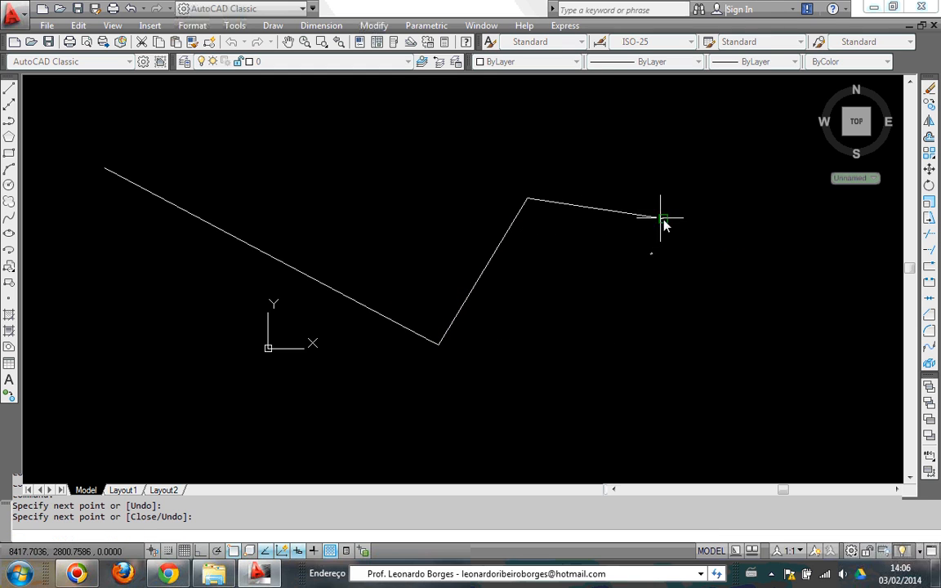
{"action": "left_click", "coordinate": [727, 357]}
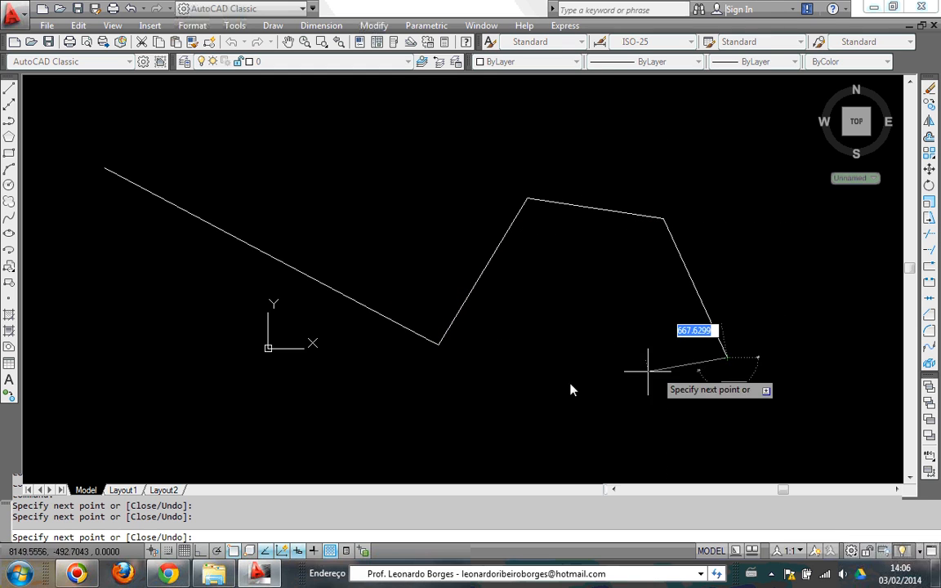
{"action": "left_click", "coordinate": [507, 401]}
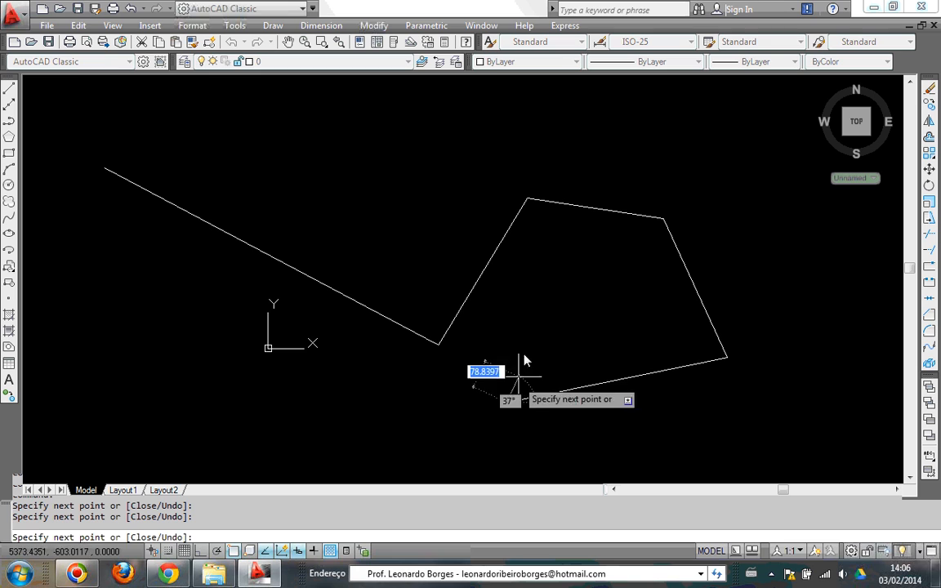
{"action": "left_click", "coordinate": [485, 326]}
{"action": "left_click", "coordinate": [375, 444]}
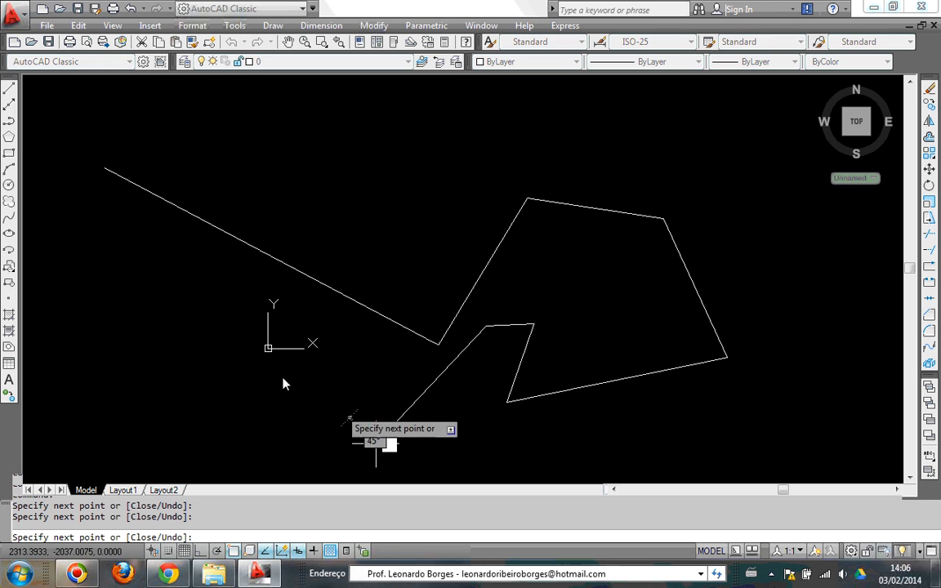
{"action": "left_click", "coordinate": [99, 283]}
{"action": "key", "text": "Return"}
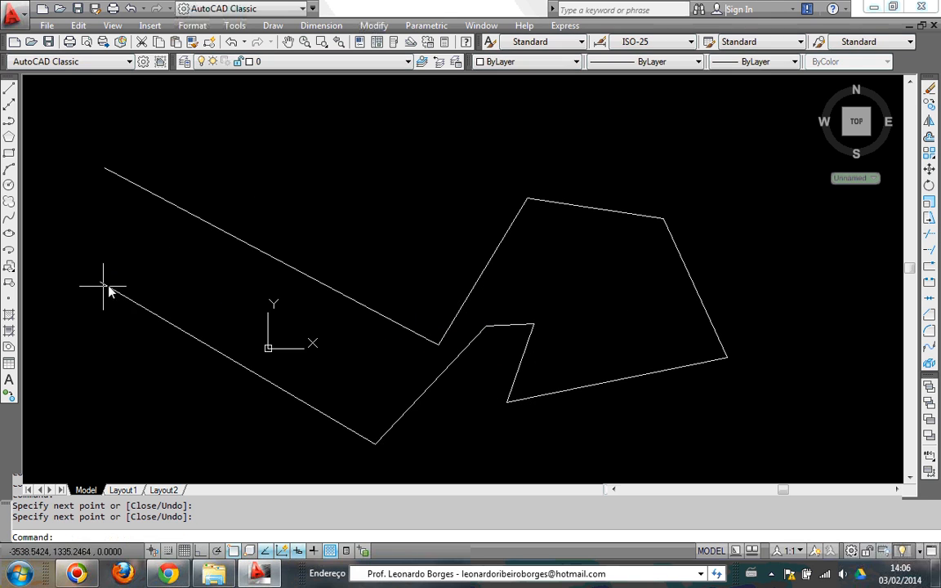
- Examine the drawing area's context options, including the subobject selection filters, and dismiss them without choosing any
{"action": "right_click", "coordinate": [292, 237]}
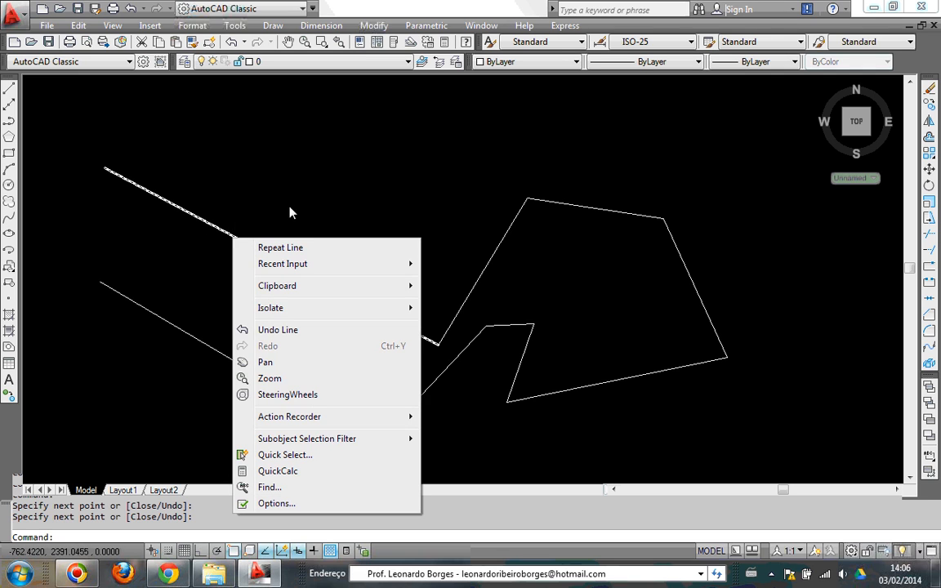
{"action": "key", "text": "Escape"}
{"action": "right_click", "coordinate": [300, 198]}
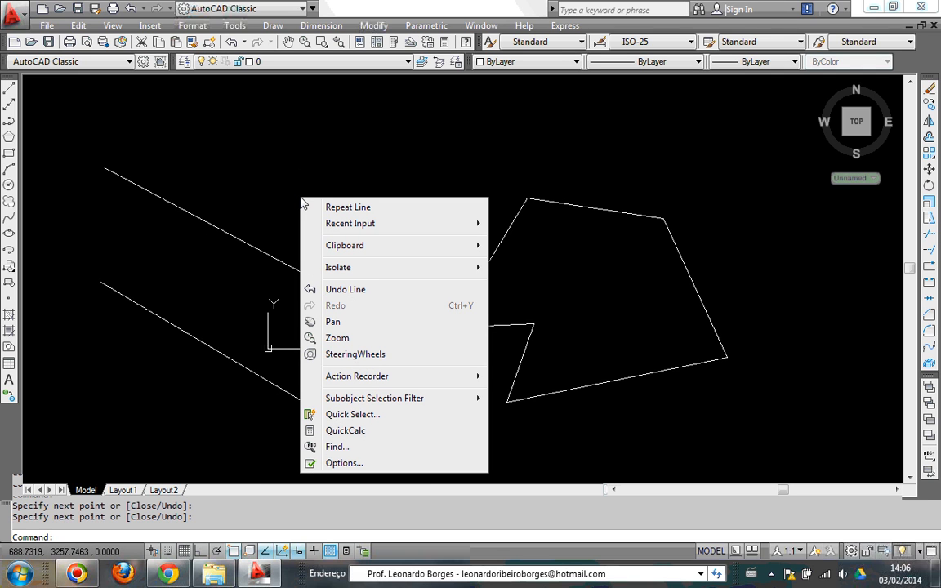
{"action": "left_click", "coordinate": [254, 164]}
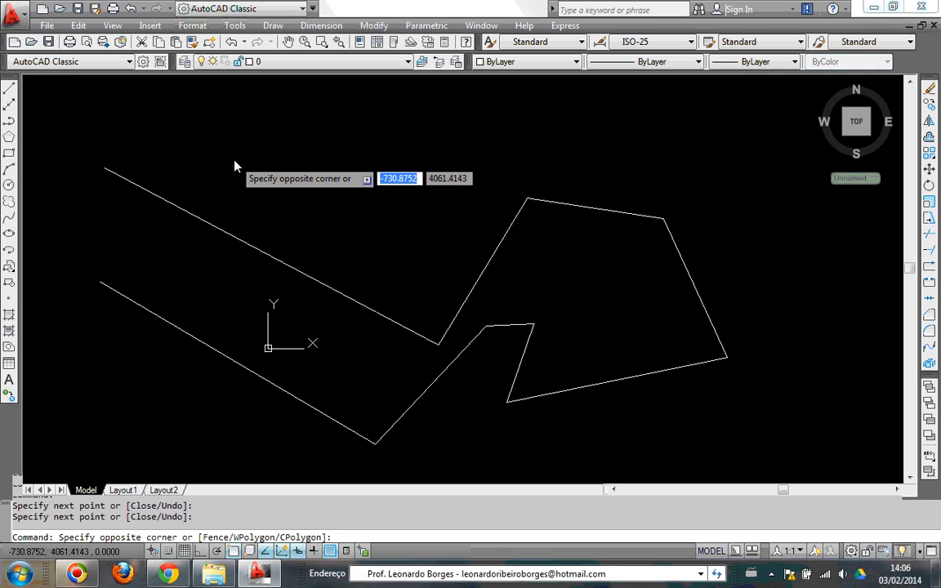
{"action": "right_click", "coordinate": [312, 149]}
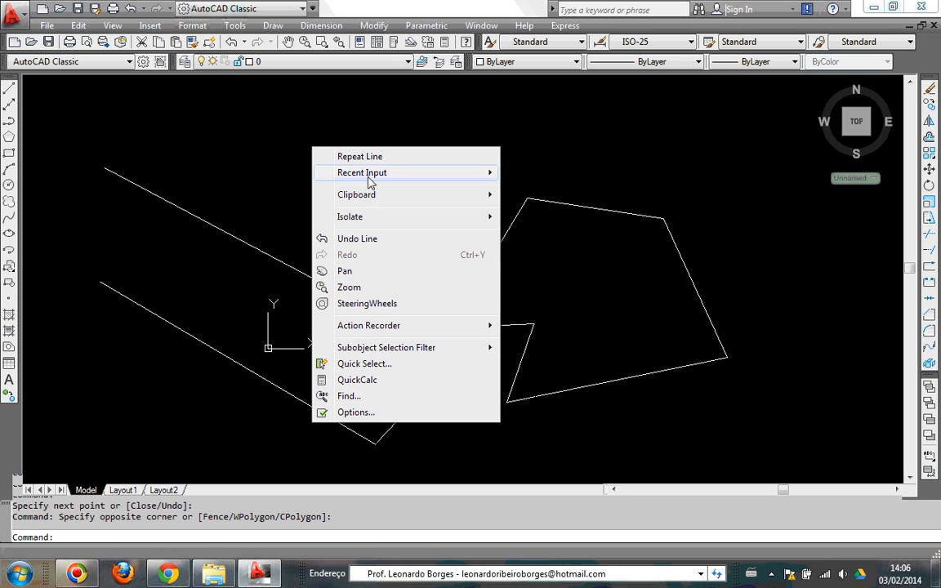
{"action": "mouse_move", "coordinate": [393, 348]}
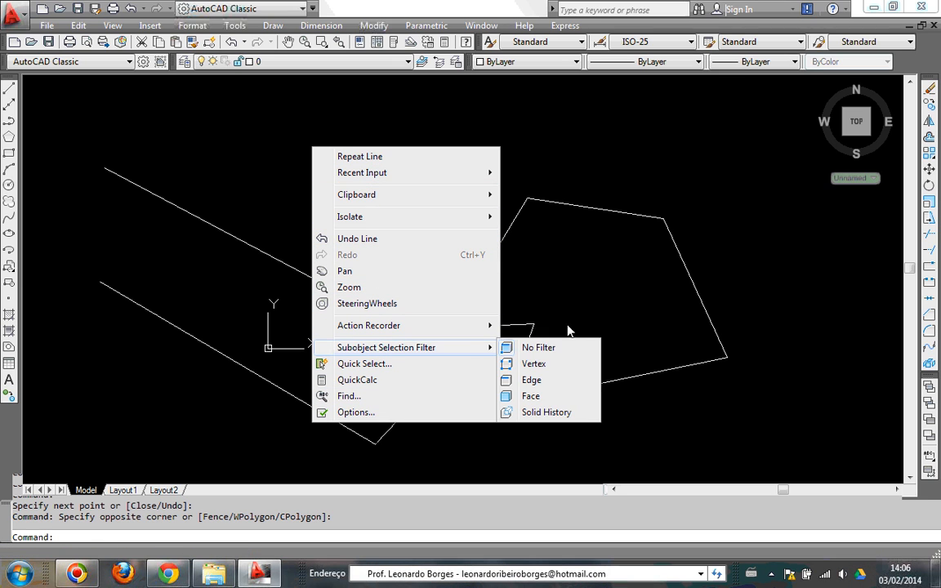
{"action": "left_click", "coordinate": [588, 282]}
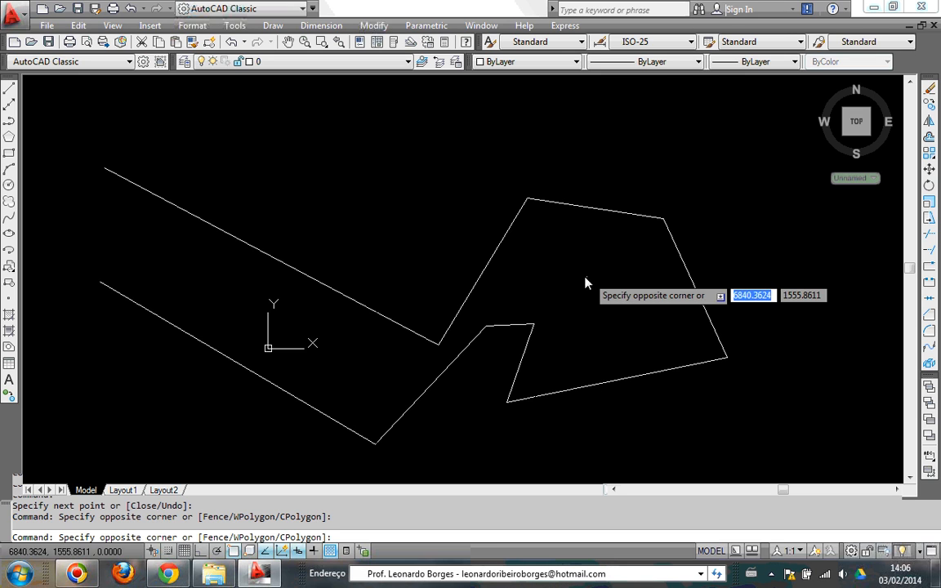
{"action": "left_click", "coordinate": [574, 276]}
- Zoom in and out around different parts of the line chain to examine its segments and corners
{"action": "scroll", "coordinate": [327, 180], "scroll_direction": "down", "scroll_amount": 1}
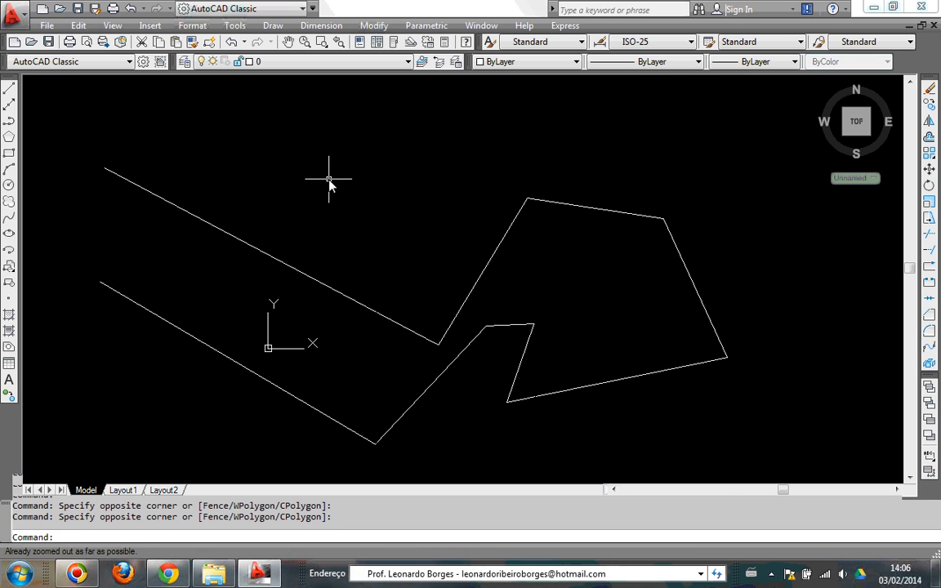
{"action": "scroll", "coordinate": [326, 180], "scroll_direction": "up", "scroll_amount": 3}
{"action": "scroll", "coordinate": [331, 183], "scroll_direction": "down", "scroll_amount": 2}
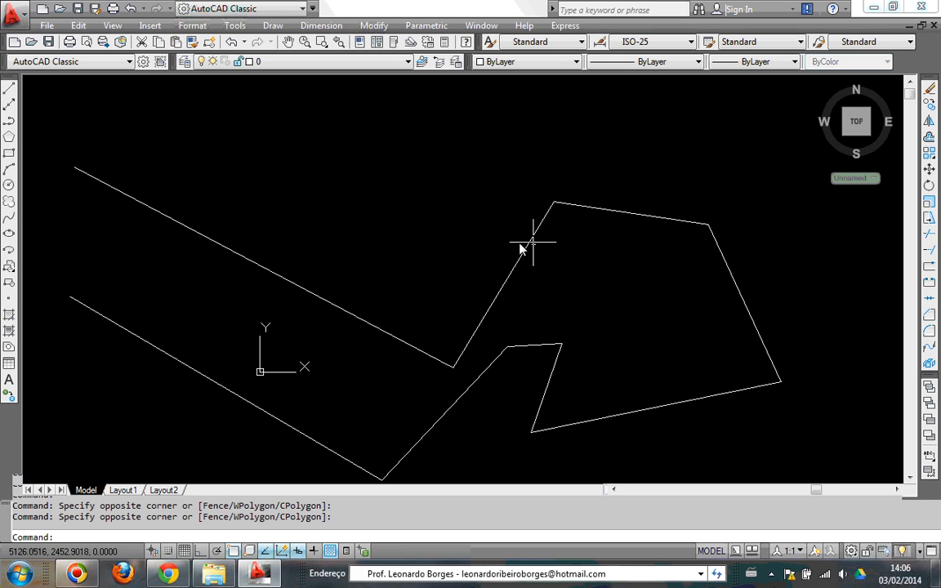
{"action": "scroll", "coordinate": [401, 238], "scroll_direction": "down", "scroll_amount": 2}
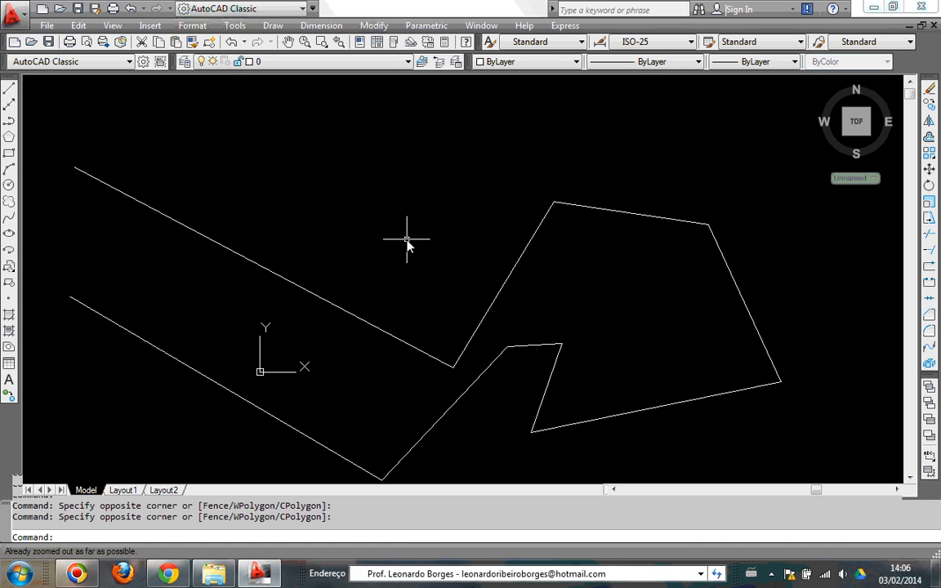
{"action": "scroll", "coordinate": [539, 244], "scroll_direction": "down", "scroll_amount": 2}
{"action": "scroll", "coordinate": [496, 310], "scroll_direction": "up", "scroll_amount": 5}
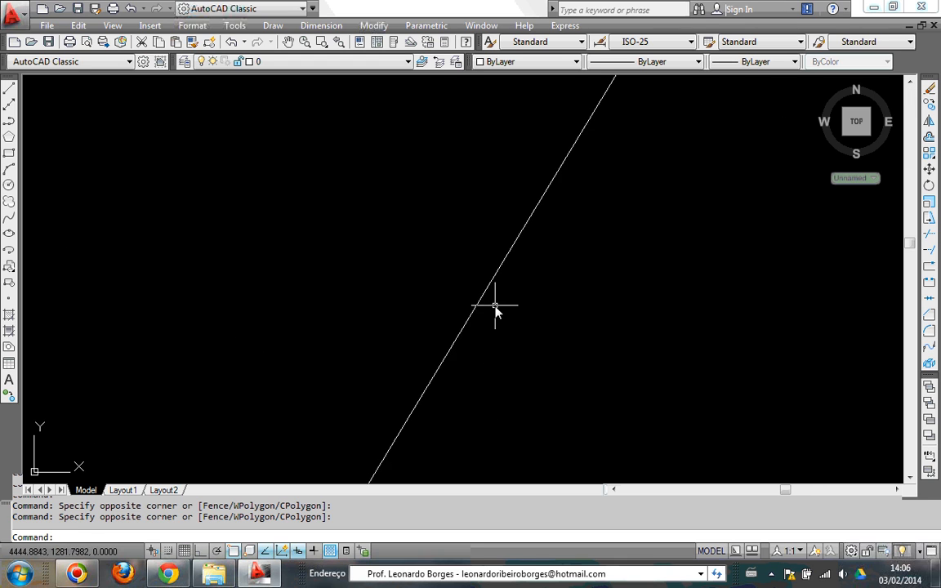
{"action": "scroll", "coordinate": [494, 308], "scroll_direction": "down", "scroll_amount": 3}
{"action": "scroll", "coordinate": [493, 307], "scroll_direction": "up", "scroll_amount": 5}
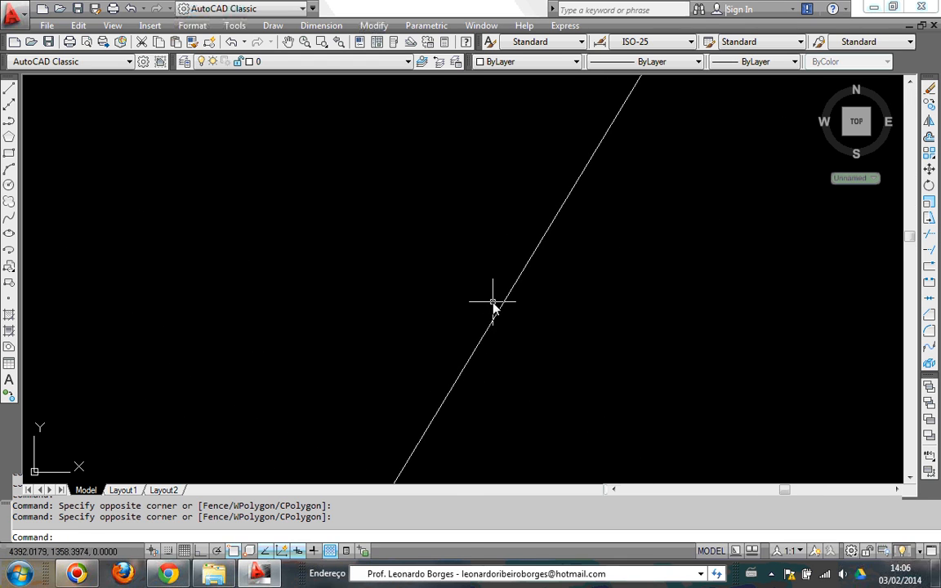
{"action": "scroll", "coordinate": [490, 305], "scroll_direction": "down", "scroll_amount": 4}
{"action": "scroll", "coordinate": [710, 374], "scroll_direction": "up", "scroll_amount": 4}
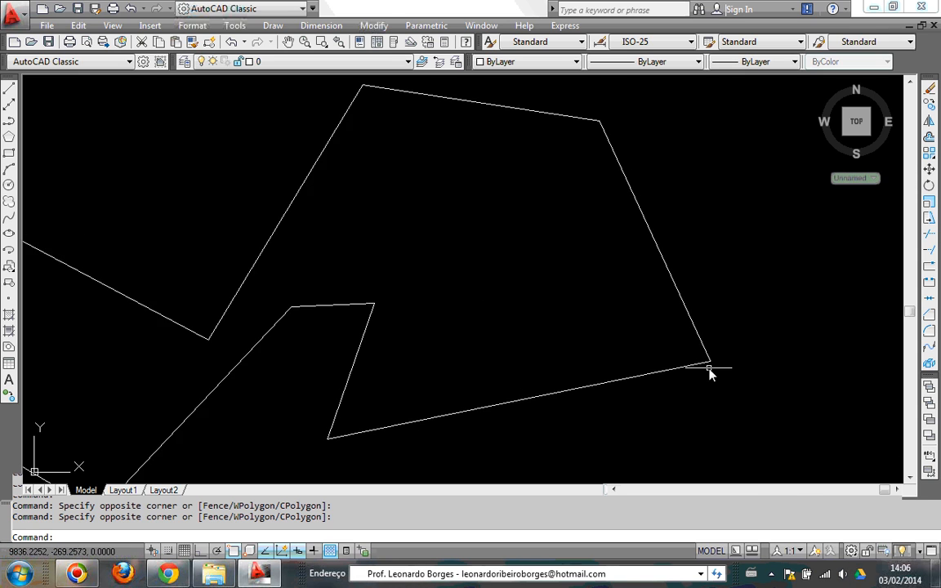
- Zoom in and out around the line chain's far-right corner to examine the two segments meeting there
{"action": "scroll", "coordinate": [710, 373], "scroll_direction": "down", "scroll_amount": 5}
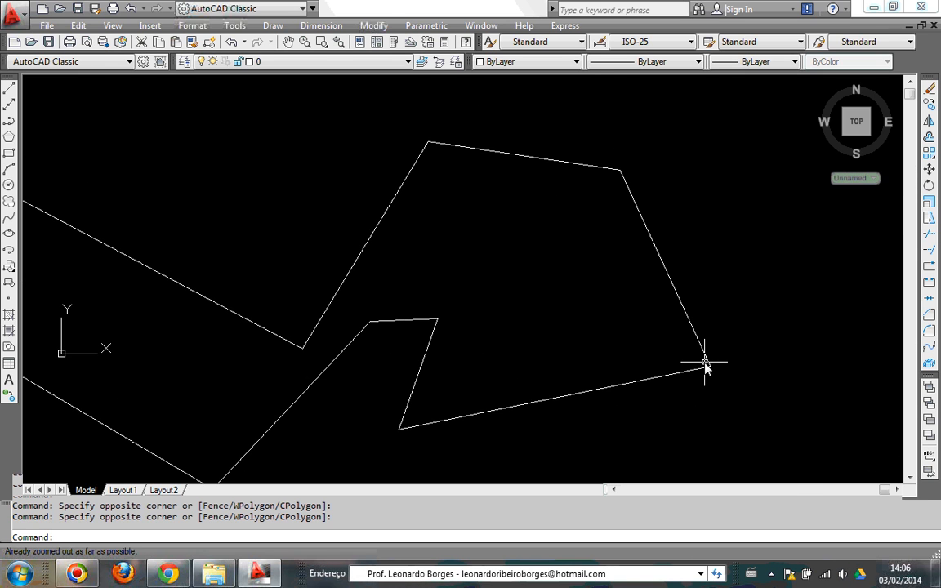
{"action": "scroll", "coordinate": [707, 369], "scroll_direction": "up", "scroll_amount": 4}
{"action": "scroll", "coordinate": [706, 370], "scroll_direction": "down", "scroll_amount": 4}
{"action": "scroll", "coordinate": [706, 370], "scroll_direction": "up", "scroll_amount": 4}
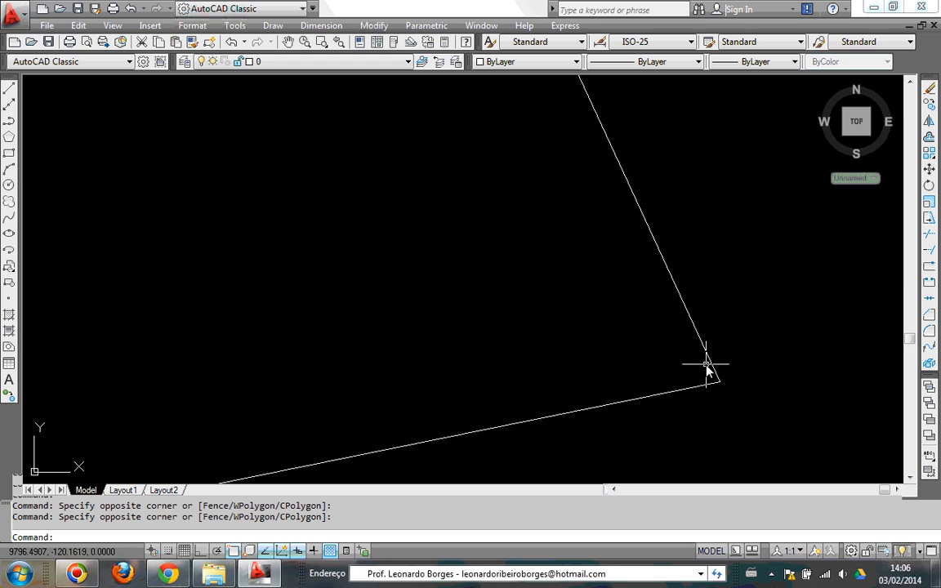
{"action": "scroll", "coordinate": [706, 371], "scroll_direction": "down", "scroll_amount": 4}
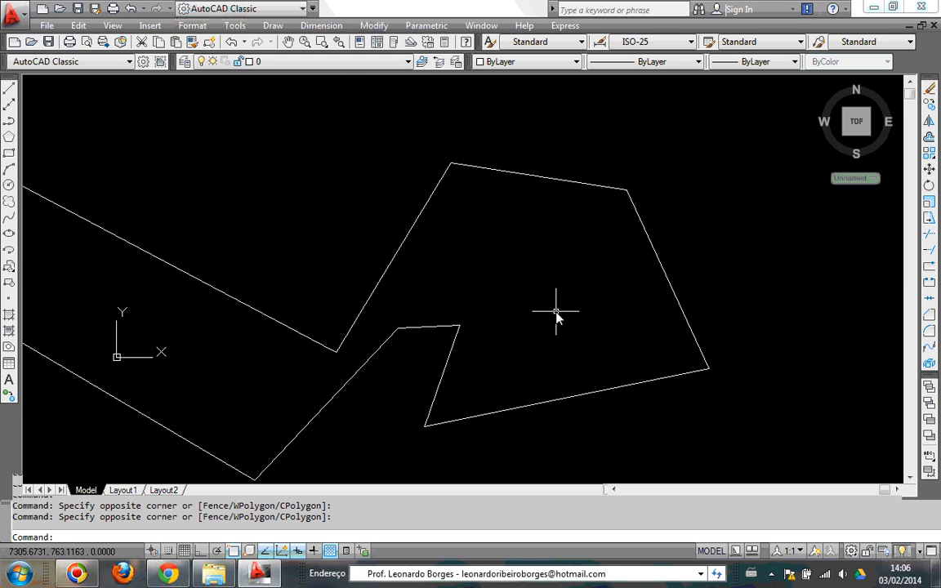
- Fit the whole line chain in view with Zoom Extents and examine it at slightly different magnifications
{"action": "middle_click", "coordinate": [327, 225]}
{"action": "middle_click", "coordinate": [327, 226]}
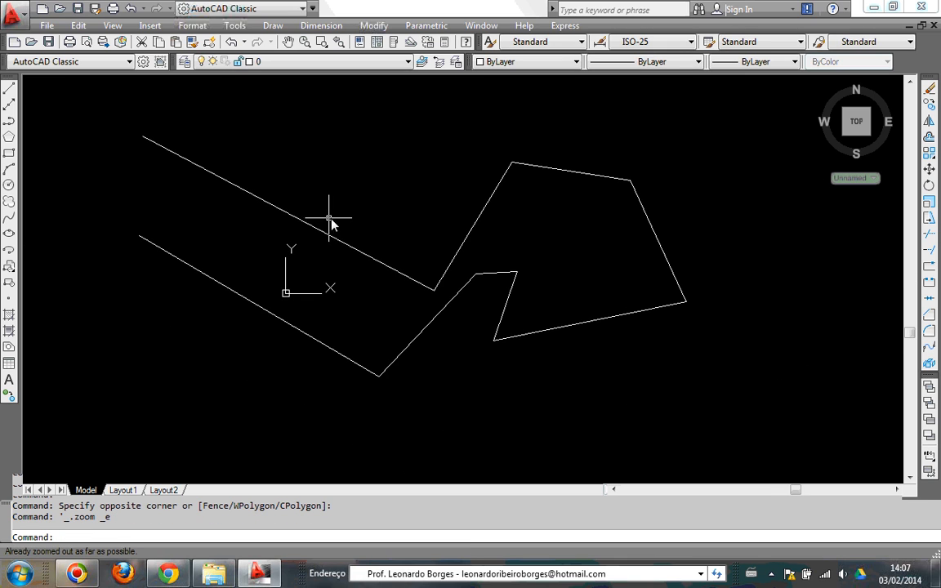
{"action": "middle_click", "coordinate": [369, 214]}
{"action": "middle_click", "coordinate": [369, 214]}
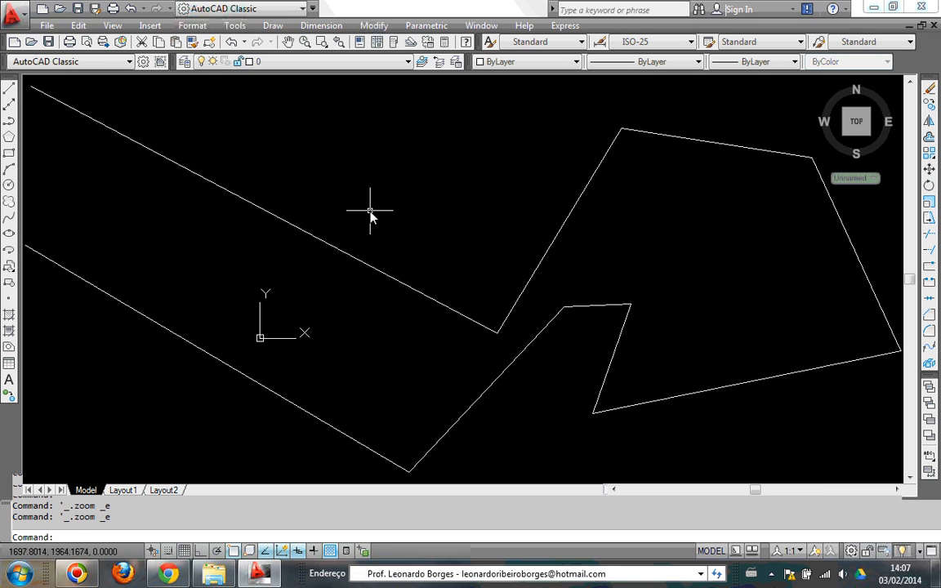
{"action": "scroll", "coordinate": [370, 215], "scroll_direction": "down", "scroll_amount": 2}
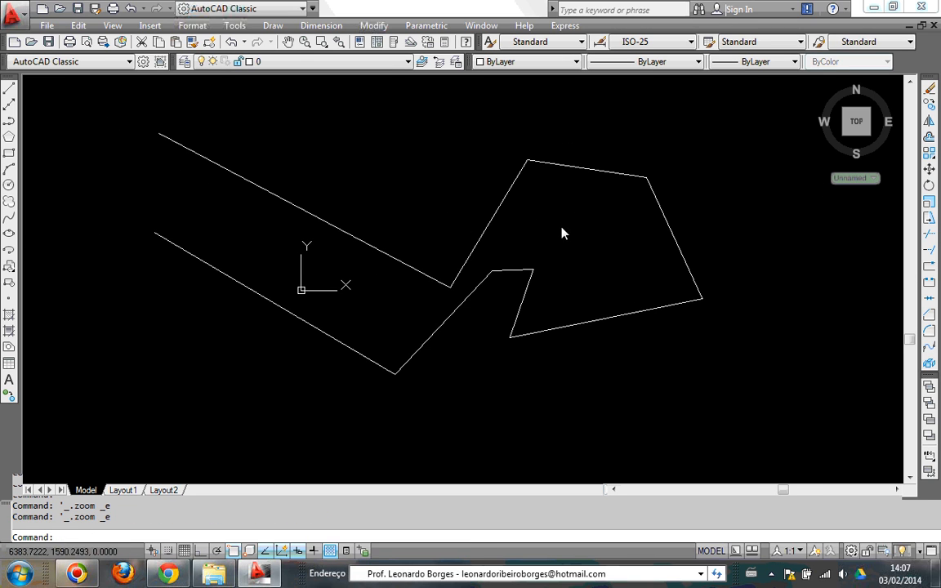
{"action": "scroll", "coordinate": [562, 233], "scroll_direction": "up", "scroll_amount": 2}
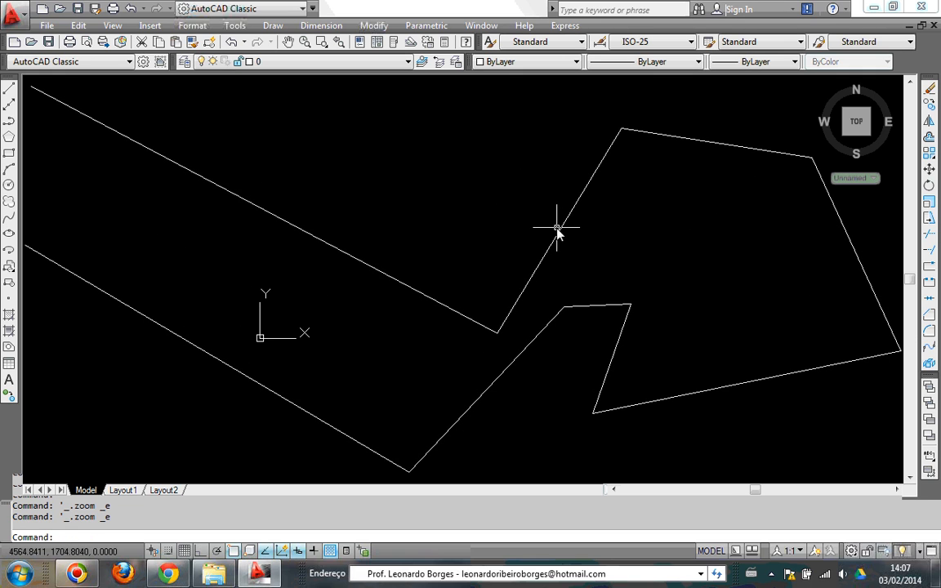
{"action": "scroll", "coordinate": [554, 231], "scroll_direction": "down", "scroll_amount": 2}
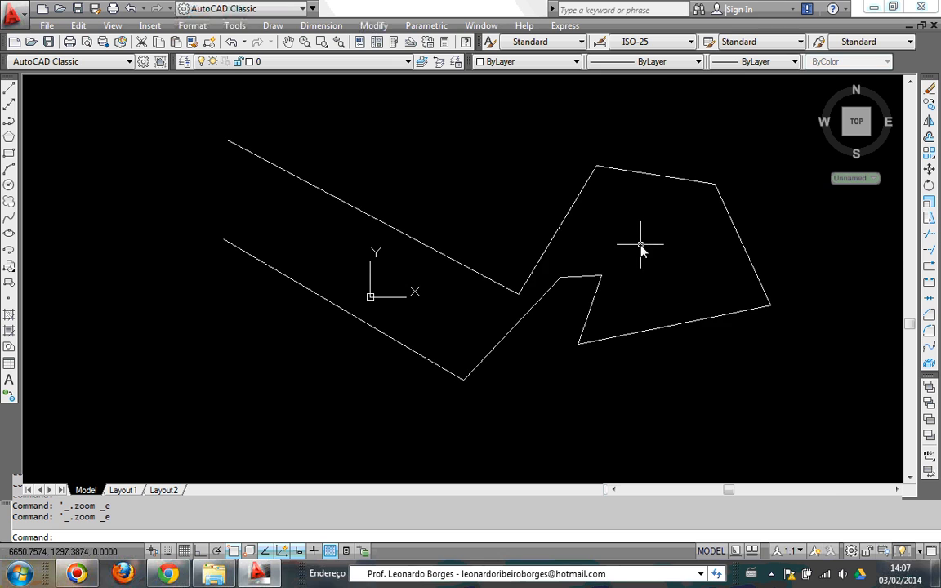
- Zoom deep into the empty area inside the chain's right-hand outline and restore the whole drawing with Zoom Extents
{"action": "scroll", "coordinate": [641, 245], "scroll_direction": "up", "scroll_amount": 5}
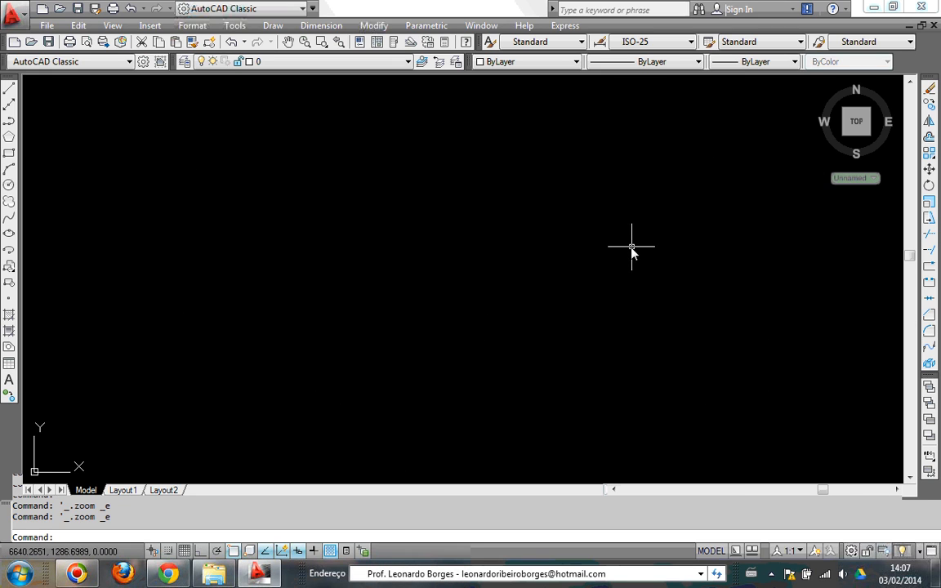
{"action": "scroll", "coordinate": [631, 247], "scroll_direction": "up", "scroll_amount": 3}
{"action": "middle_click", "coordinate": [381, 243]}
{"action": "middle_click", "coordinate": [381, 243]}
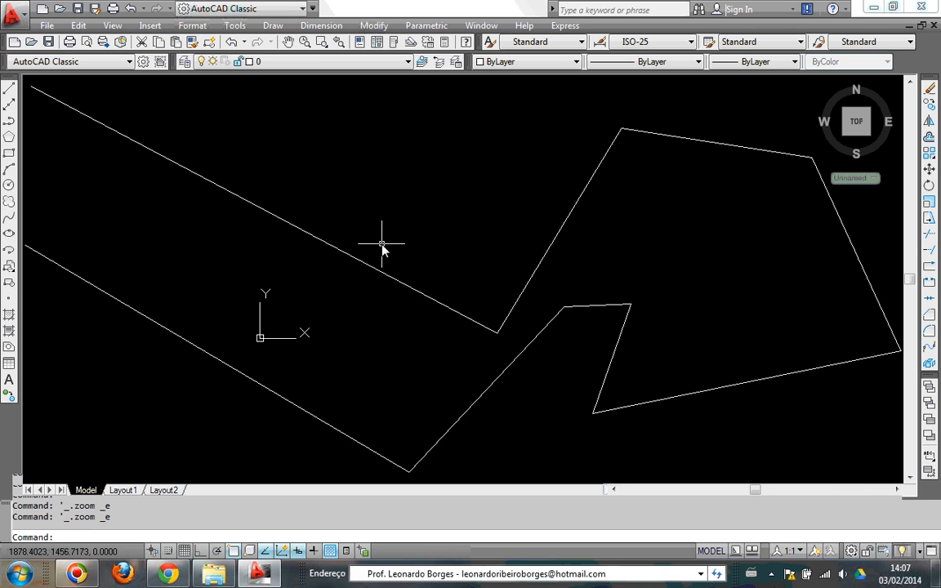
{"action": "scroll", "coordinate": [381, 243], "scroll_direction": "down", "scroll_amount": 2}
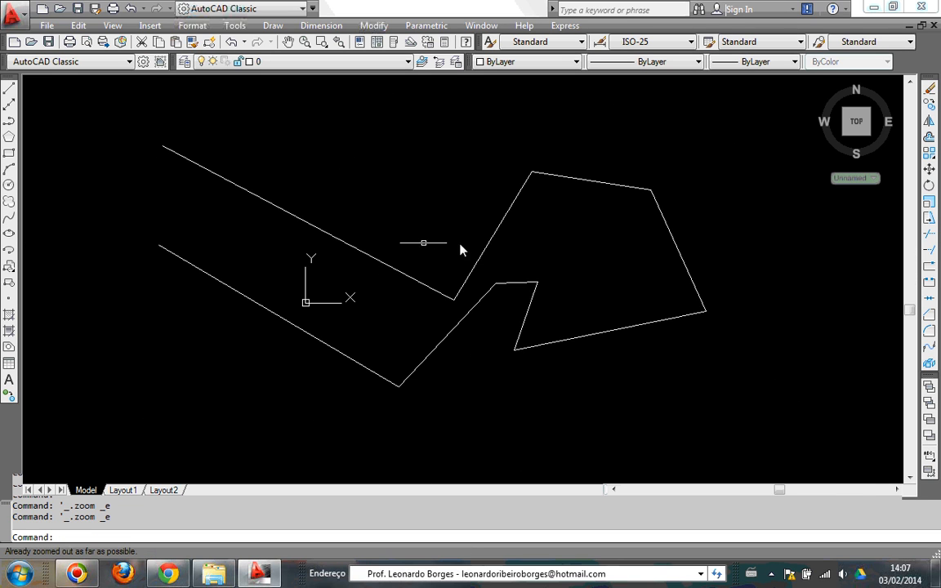
- Pan the line chain around the drawing area and zoom in and out on its central corners
{"action": "scroll", "coordinate": [706, 312], "scroll_direction": "up", "scroll_amount": 3}
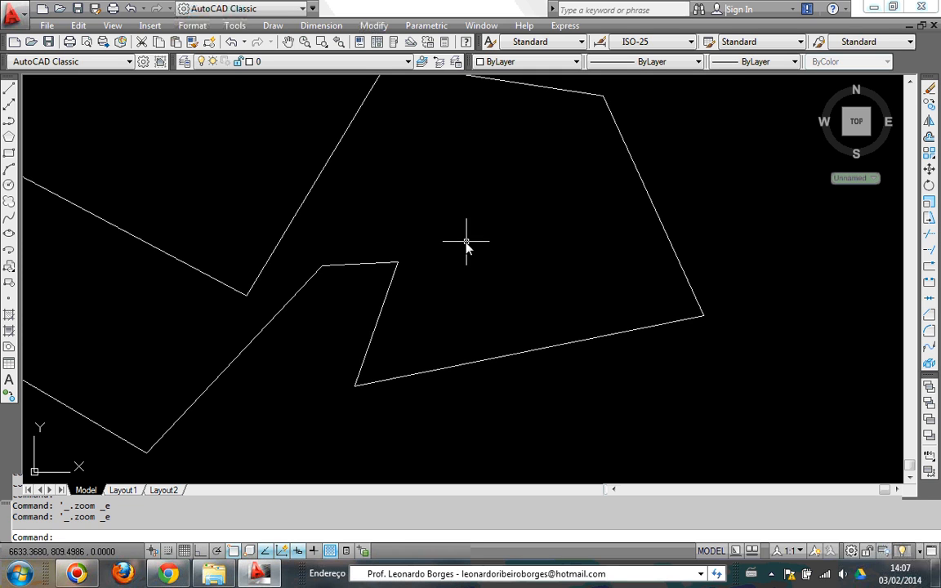
{"action": "scroll", "coordinate": [472, 262], "scroll_direction": "down", "scroll_amount": 3}
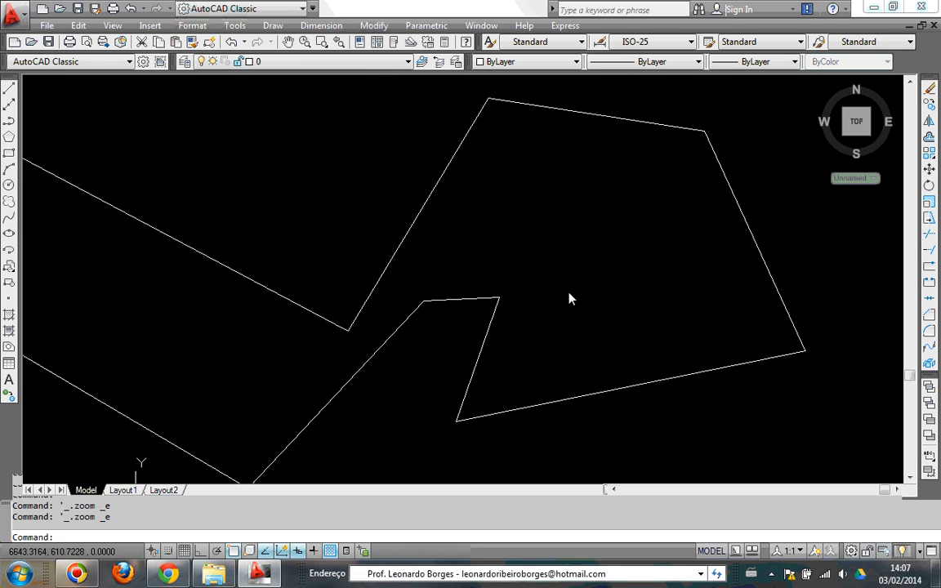
{"action": "mouse_move", "coordinate": [571, 278]}
{"action": "middle_mouse_down"}
{"action": "mouse_move", "coordinate": [194, 271]}
{"action": "mouse_move", "coordinate": [435, 235]}
{"action": "mouse_move", "coordinate": [858, 308]}
{"action": "mouse_move", "coordinate": [750, 434]}
{"action": "mouse_move", "coordinate": [750, 225]}
{"action": "mouse_move", "coordinate": [404, 273]}
{"action": "mouse_move", "coordinate": [490, 241]}
{"action": "mouse_move", "coordinate": [574, 268]}
{"action": "middle_mouse_up"}
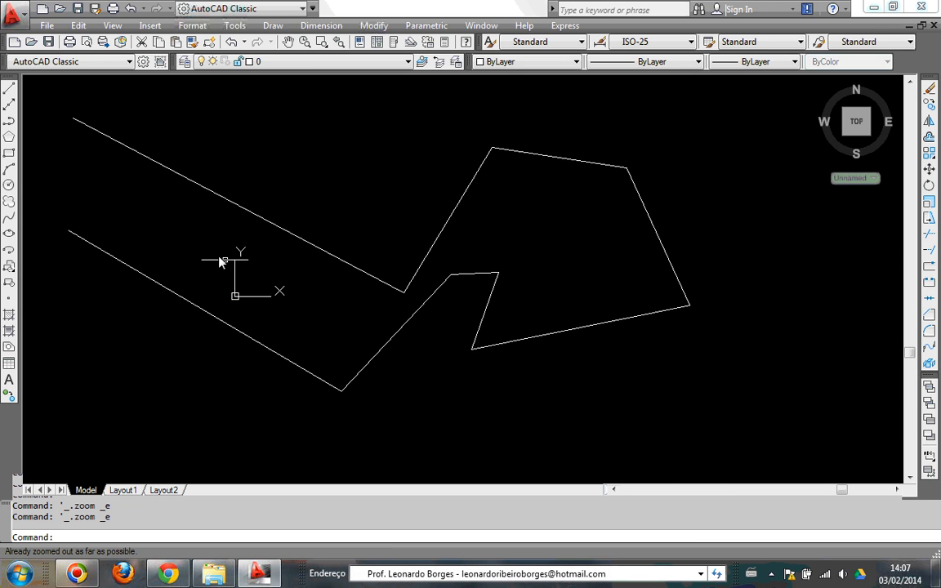
{"action": "mouse_move", "coordinate": [172, 240]}
{"action": "middle_mouse_down"}
{"action": "mouse_move", "coordinate": [364, 253]}
{"action": "mouse_move", "coordinate": [668, 294]}
{"action": "mouse_move", "coordinate": [246, 219]}
{"action": "mouse_move", "coordinate": [112, 300]}
{"action": "mouse_move", "coordinate": [305, 326]}
{"action": "mouse_move", "coordinate": [225, 175]}
{"action": "mouse_move", "coordinate": [209, 262]}
{"action": "middle_mouse_up"}
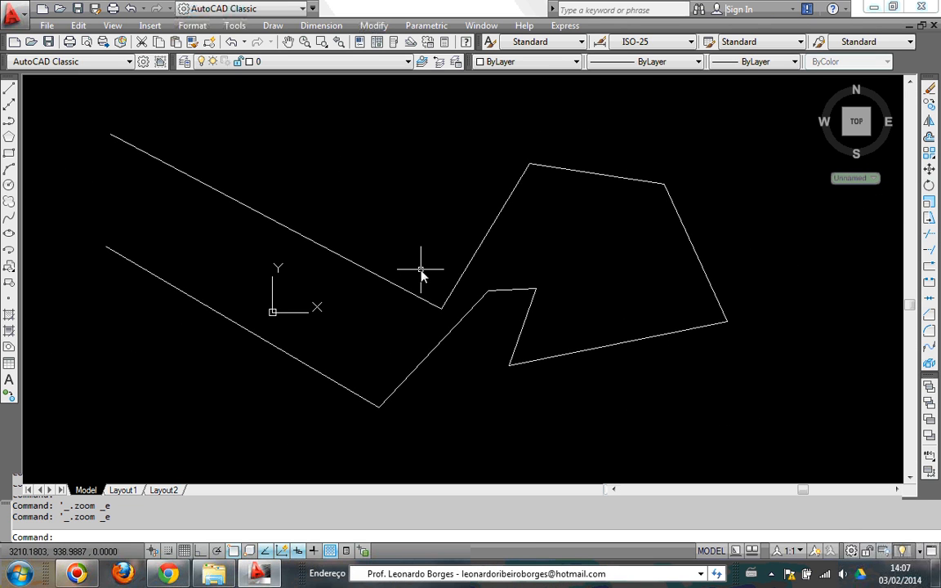
{"action": "mouse_move", "coordinate": [421, 274]}
{"action": "middle_mouse_down"}
{"action": "mouse_move", "coordinate": [402, 163]}
{"action": "mouse_move", "coordinate": [421, 366]}
{"action": "mouse_move", "coordinate": [403, 242]}
{"action": "mouse_move", "coordinate": [404, 271]}
{"action": "mouse_move", "coordinate": [412, 215]}
{"action": "mouse_move", "coordinate": [411, 231]}
{"action": "middle_mouse_up"}
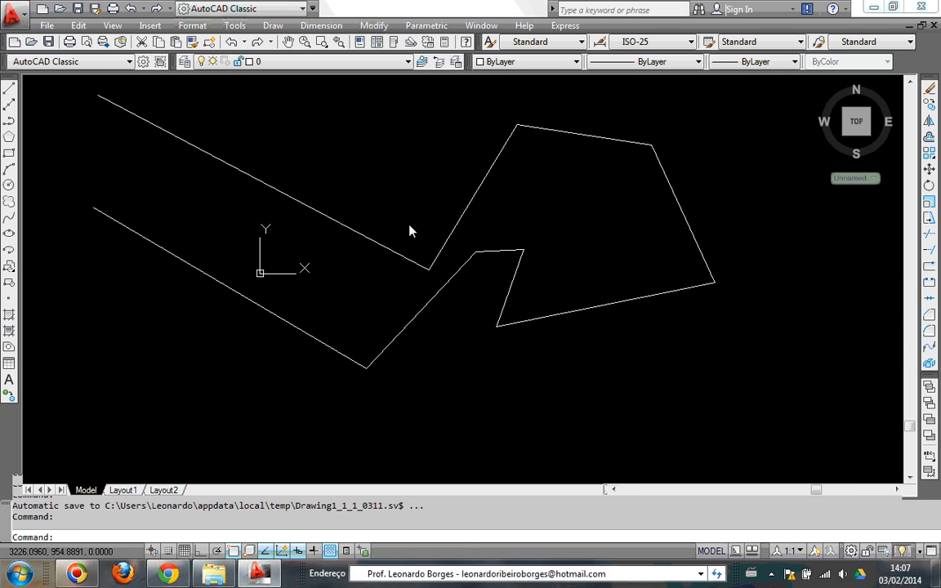
{"action": "scroll", "coordinate": [477, 256], "scroll_direction": "up", "scroll_amount": 4}
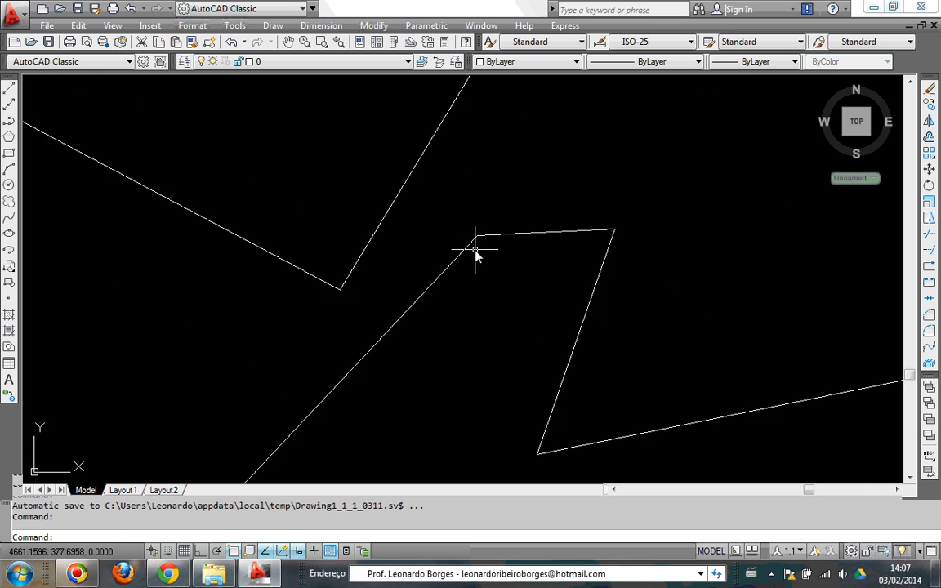
{"action": "scroll", "coordinate": [477, 255], "scroll_direction": "down", "scroll_amount": 4}
{"action": "mouse_move", "coordinate": [400, 195]}
{"action": "middle_mouse_down"}
{"action": "mouse_move", "coordinate": [424, 262]}
{"action": "mouse_move", "coordinate": [424, 253]}
{"action": "middle_mouse_up"}
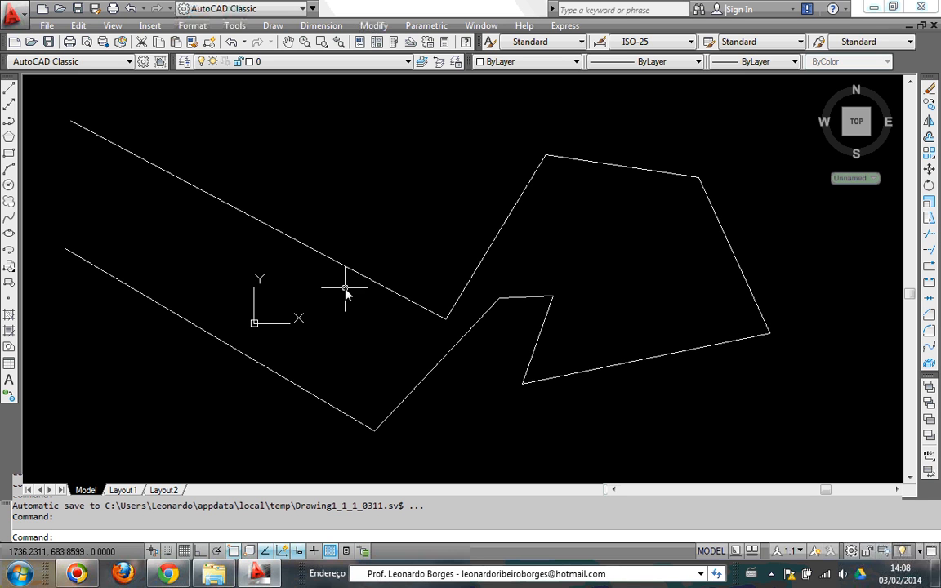
- Orbit the line chain out of the top view into a tilted 3D view showing the top and front faces
{"action": "mouse_move", "coordinate": [345, 295]}
{"action": "middle_mouse_down", "text": "shift"}
{"action": "mouse_move", "coordinate": [361, 221]}
{"action": "mouse_move", "coordinate": [300, 157]}
{"action": "mouse_move", "coordinate": [232, 185]}
{"action": "mouse_move", "coordinate": [250, 297]}
{"action": "mouse_move", "coordinate": [338, 345]}
{"action": "mouse_move", "coordinate": [376, 308]}
{"action": "mouse_move", "coordinate": [361, 254]}
{"action": "mouse_move", "coordinate": [319, 191]}
{"action": "mouse_move", "coordinate": [235, 191]}
{"action": "mouse_move", "coordinate": [188, 215]}
{"action": "mouse_move", "coordinate": [155, 280]}
{"action": "mouse_move", "coordinate": [221, 353]}
{"action": "mouse_move", "coordinate": [391, 368]}
{"action": "mouse_move", "coordinate": [417, 310]}
{"action": "mouse_move", "coordinate": [408, 217]}
{"action": "mouse_move", "coordinate": [398, 353]}
{"action": "mouse_move", "coordinate": [336, 406]}
{"action": "mouse_move", "coordinate": [279, 252]}
{"action": "mouse_move", "coordinate": [237, 234]}
{"action": "mouse_move", "coordinate": [194, 265]}
{"action": "mouse_move", "coordinate": [185, 306]}
{"action": "mouse_move", "coordinate": [185, 361]}
{"action": "mouse_move", "coordinate": [196, 283]}
{"action": "mouse_move", "coordinate": [239, 255]}
{"action": "mouse_move", "coordinate": [317, 252]}
{"action": "mouse_move", "coordinate": [350, 311]}
{"action": "mouse_move", "coordinate": [363, 392]}
{"action": "mouse_move", "coordinate": [357, 309]}
{"action": "mouse_move", "coordinate": [331, 236]}
{"action": "mouse_move", "coordinate": [282, 225]}
{"action": "mouse_move", "coordinate": [232, 276]}
{"action": "mouse_move", "coordinate": [219, 315]}
{"action": "mouse_move", "coordinate": [339, 311]}
{"action": "mouse_move", "coordinate": [368, 290]}
{"action": "mouse_move", "coordinate": [372, 256]}
{"action": "mouse_move", "coordinate": [387, 380]}
{"action": "mouse_move", "coordinate": [374, 436]}
{"action": "mouse_move", "coordinate": [353, 353]}
{"action": "mouse_move", "coordinate": [347, 240]}
{"action": "mouse_move", "coordinate": [364, 183]}
{"action": "mouse_move", "coordinate": [347, 237]}
{"action": "mouse_move", "coordinate": [339, 339]}
{"action": "mouse_move", "coordinate": [317, 340]}
{"action": "mouse_move", "coordinate": [318, 295]}
{"action": "mouse_move", "coordinate": [298, 267]}
{"action": "mouse_move", "coordinate": [272, 312]}
{"action": "mouse_move", "coordinate": [362, 411]}
{"action": "middle_mouse_up", "text": "shift"}
{"action": "scroll", "coordinate": [365, 411], "scroll_direction": "down", "scroll_amount": 4}
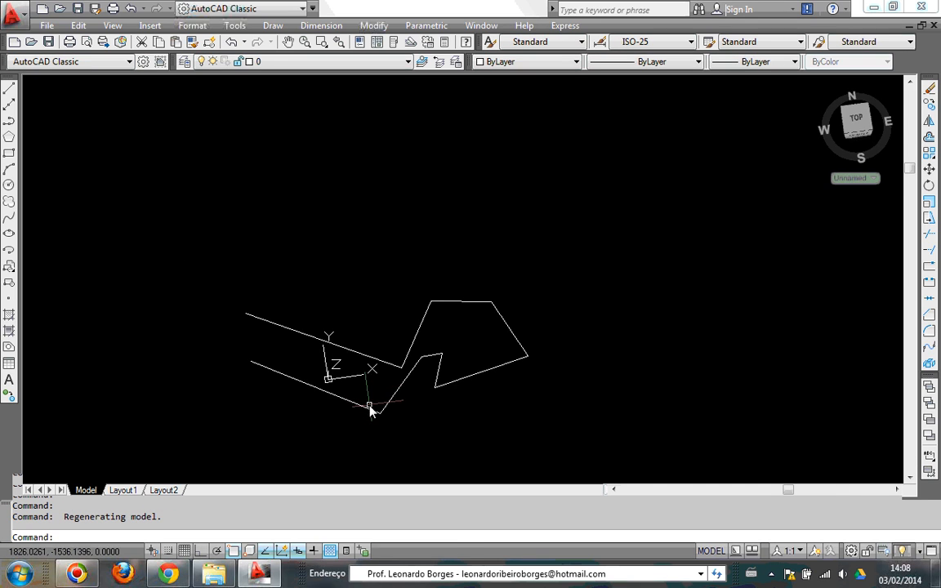
{"action": "scroll", "coordinate": [367, 415], "scroll_direction": "up", "scroll_amount": 3}
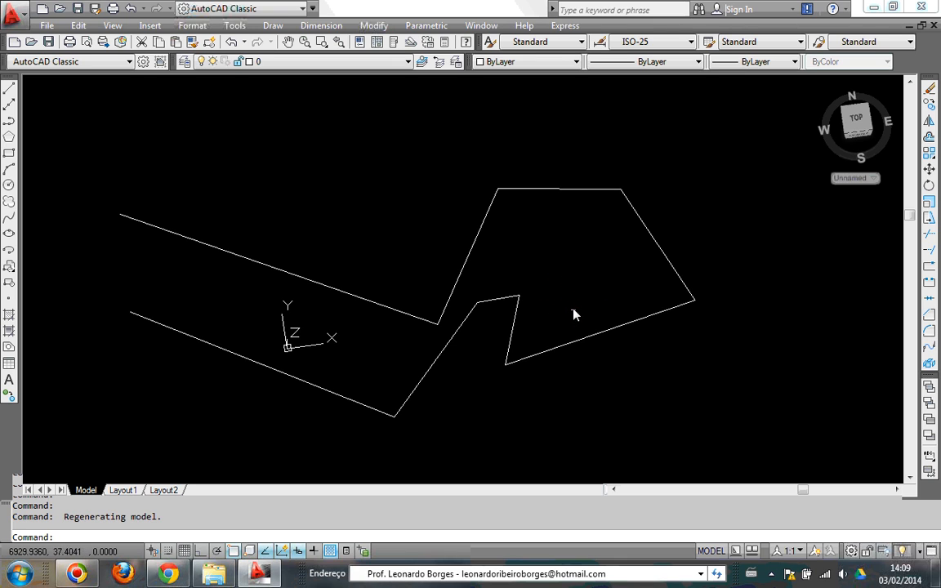
{"action": "mouse_move", "coordinate": [574, 314]}
{"action": "middle_mouse_down", "text": "shift"}
{"action": "mouse_move", "coordinate": [529, 206]}
{"action": "mouse_move", "coordinate": [452, 176]}
{"action": "mouse_move", "coordinate": [389, 194]}
{"action": "mouse_move", "coordinate": [353, 248]}
{"action": "mouse_move", "coordinate": [350, 290]}
{"action": "mouse_move", "coordinate": [391, 286]}
{"action": "mouse_move", "coordinate": [421, 257]}
{"action": "mouse_move", "coordinate": [509, 279]}
{"action": "middle_mouse_up", "text": "shift"}
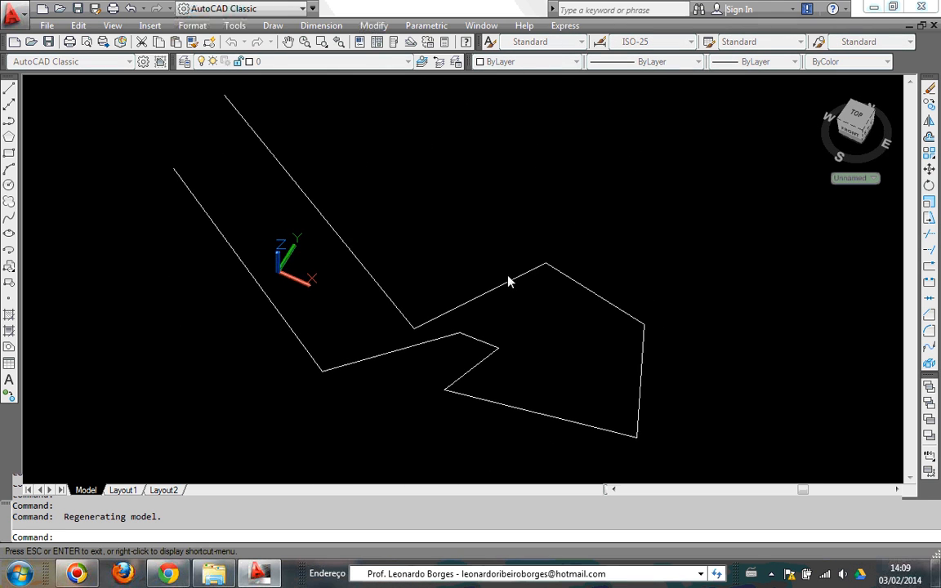
- Highlight the instructor's contact e-mail in the Windows taskbar's address field
{"action": "left_click", "coordinate": [618, 581]}
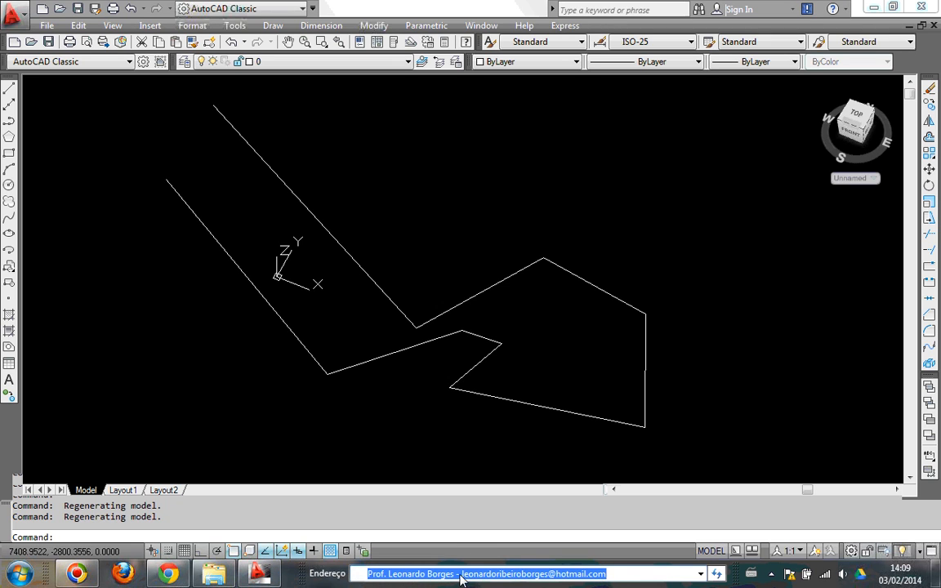
{"action": "left_click_drag", "start_coordinate": [462, 577], "coordinate": [615, 582]}
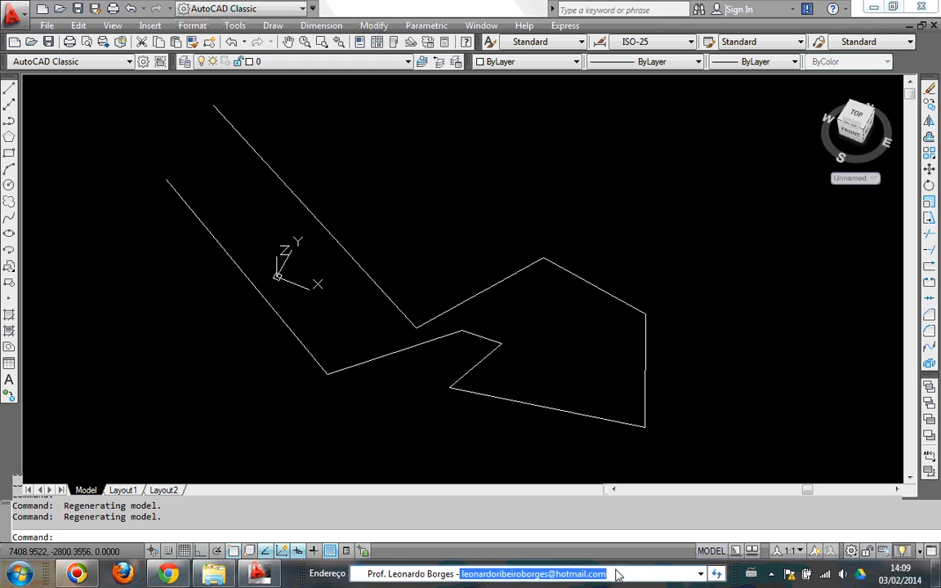